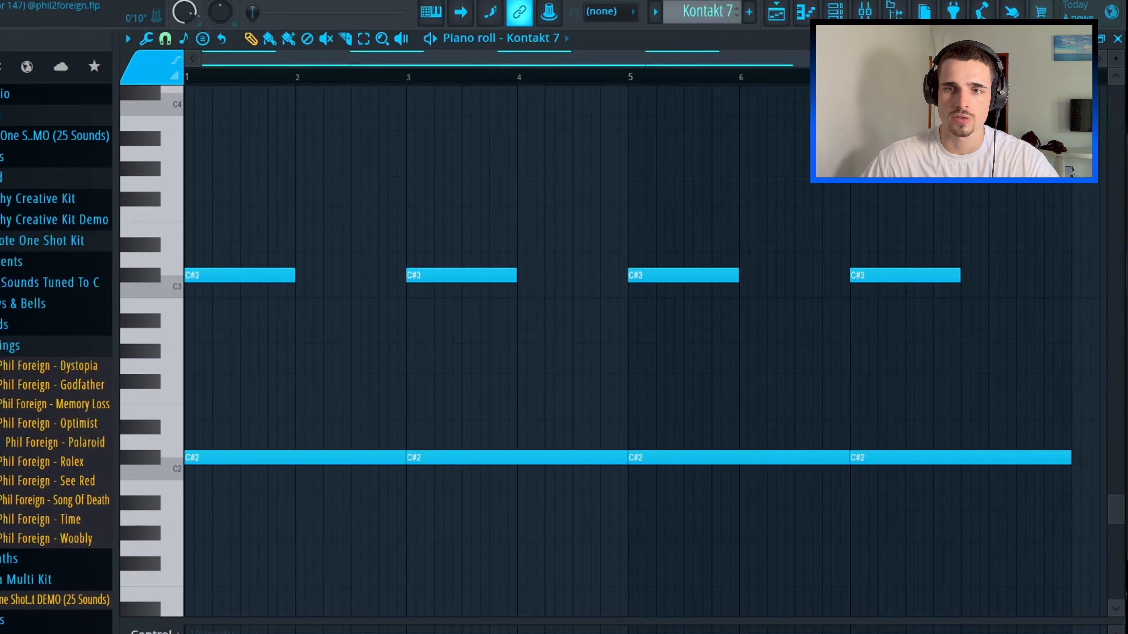
Play back the Kontakt 7 pattern and select the first two C#3 notes in the piano roll.
mouse_move(816, 58)
left_mouse_down()
mouse_move(849, 58)
mouse_move(826, 58)
left_mouse_up()
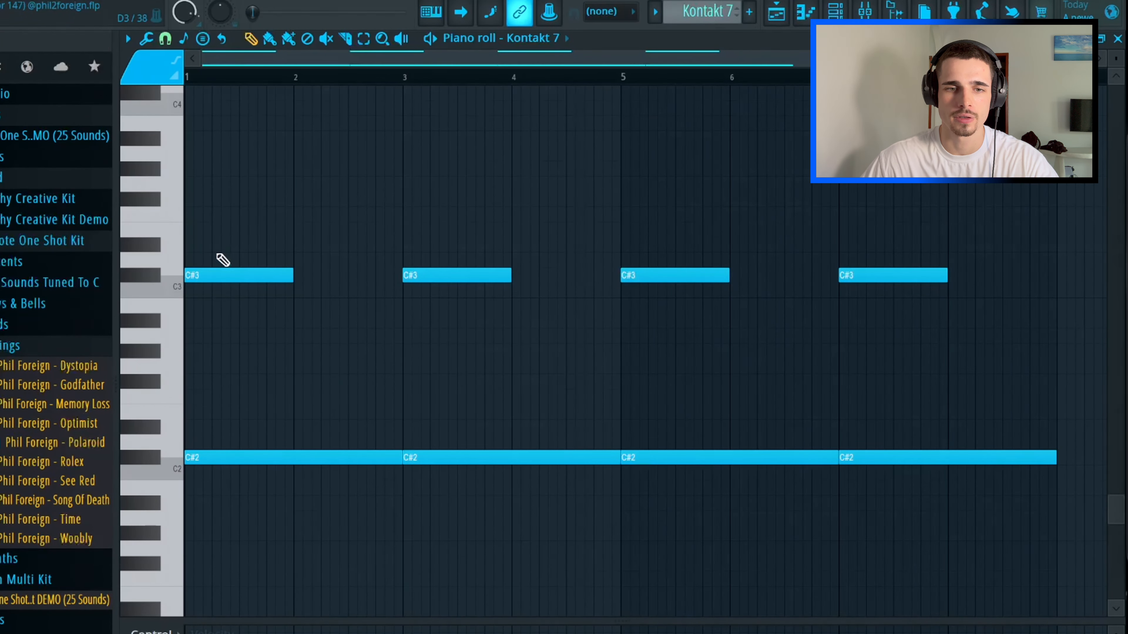
key("space")
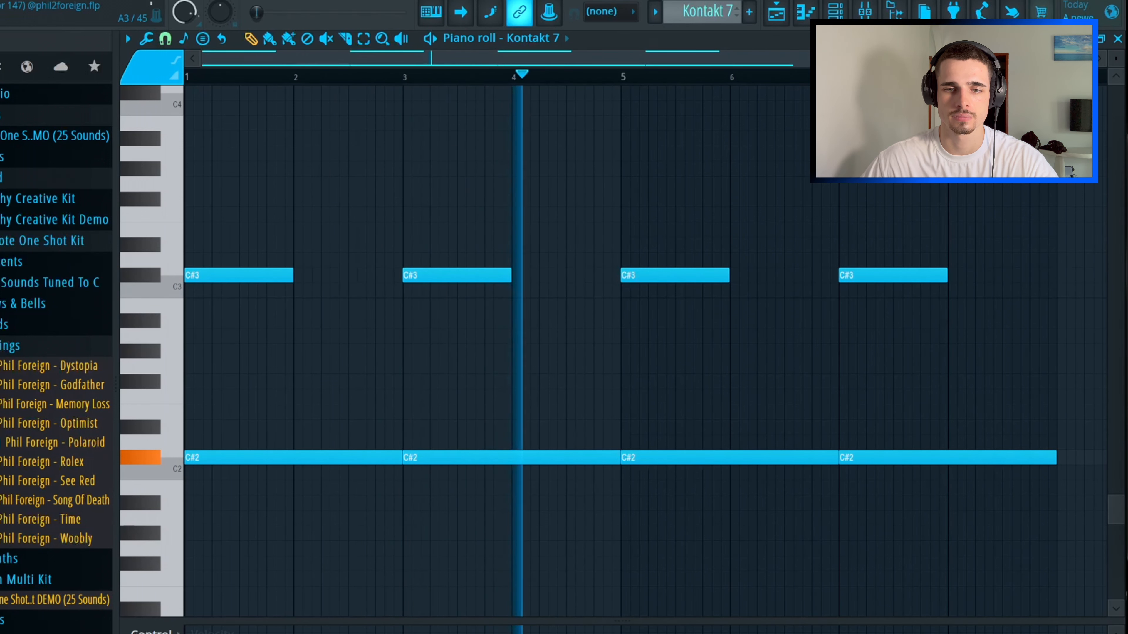
key("space")
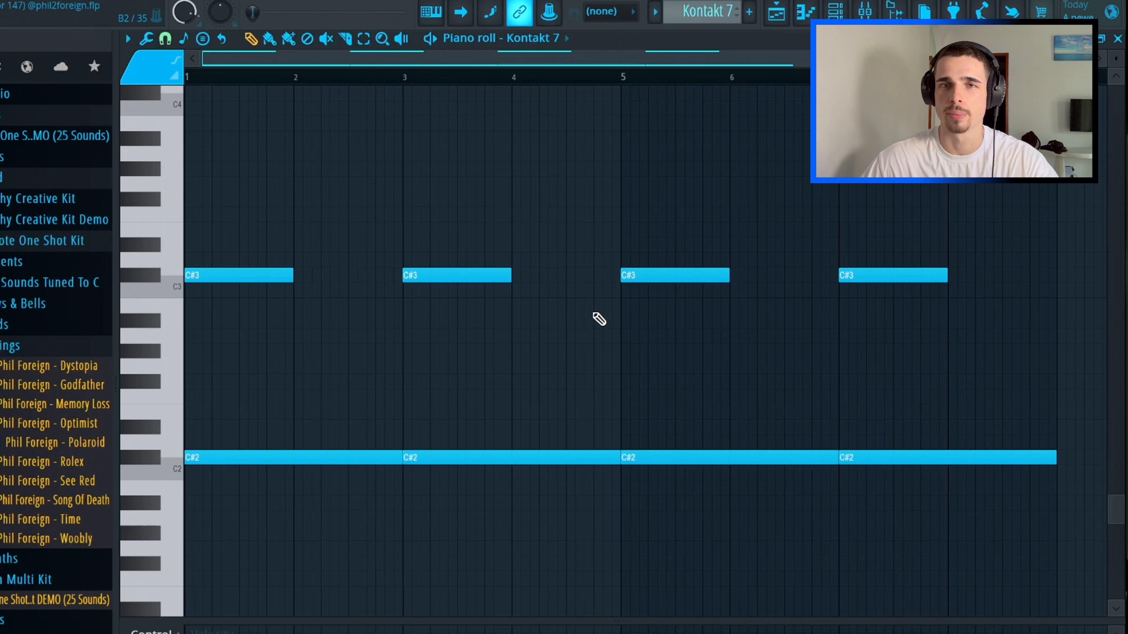
left_click_drag(615, 330, 214, 177)
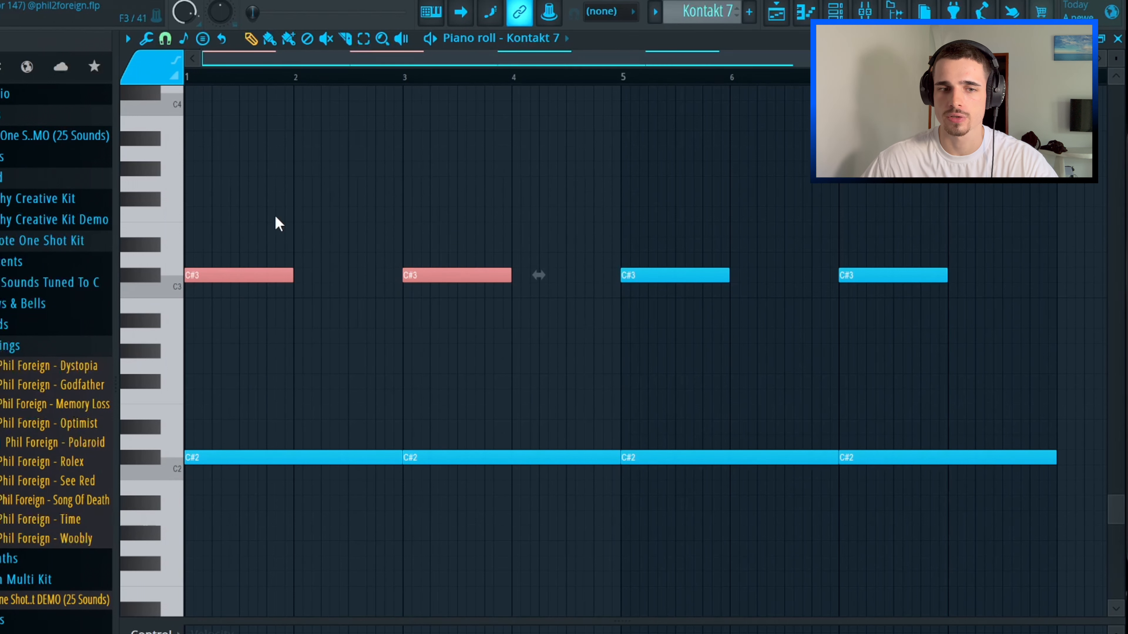
left_click_drag(507, 273, 594, 284)
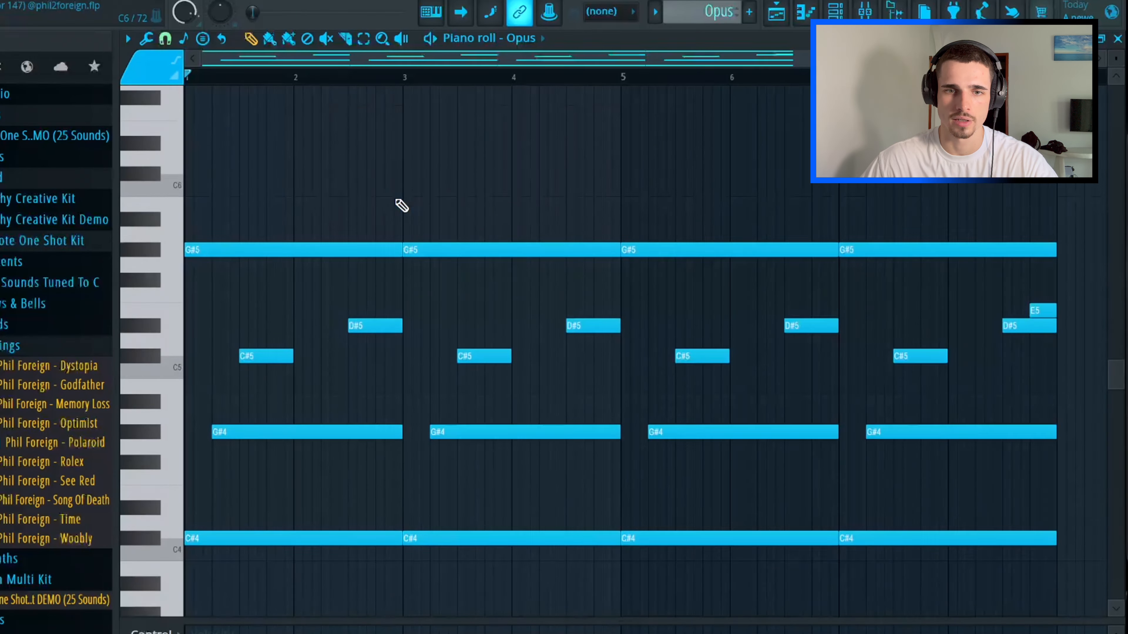
Play back the Opus melody in its piano roll and return to the playlist.
scroll(459, 307, "down", 3)
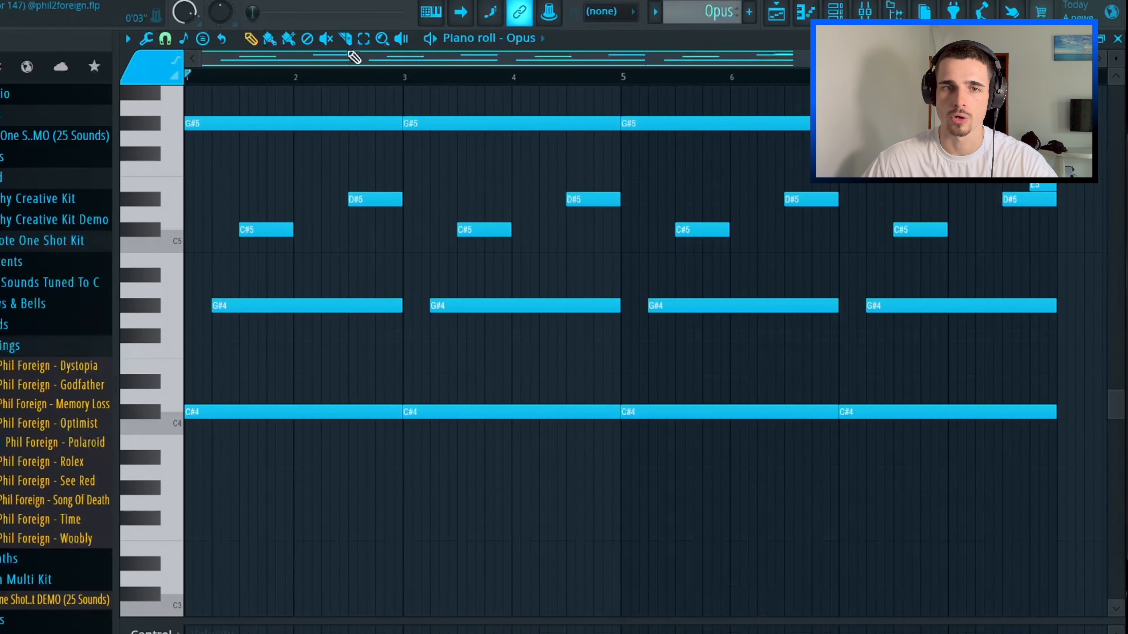
key("space")
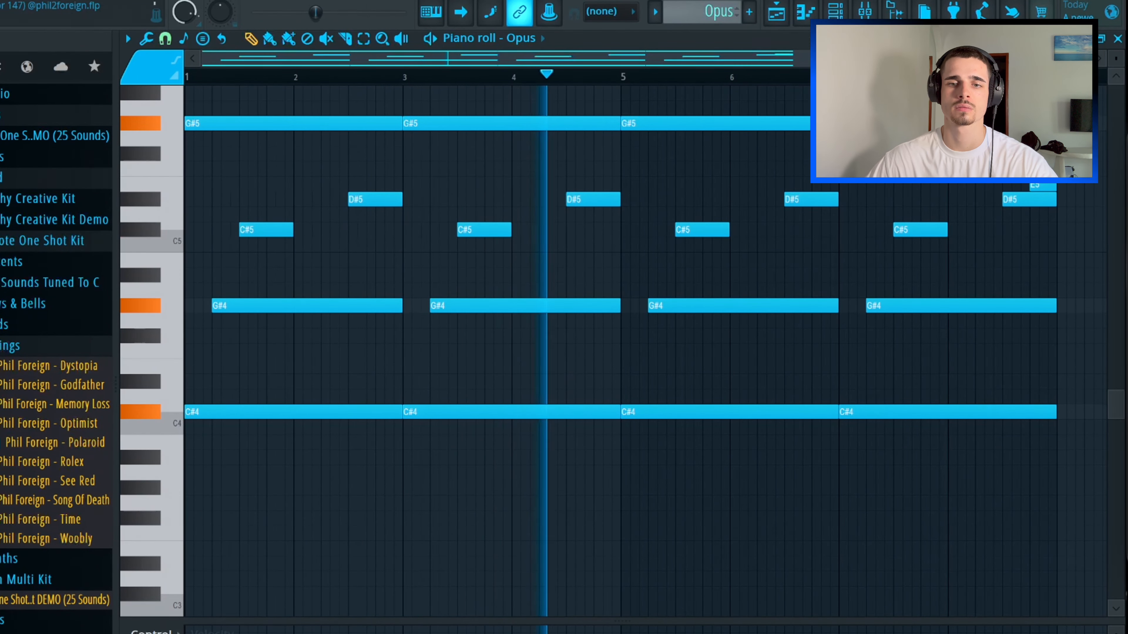
key("space")
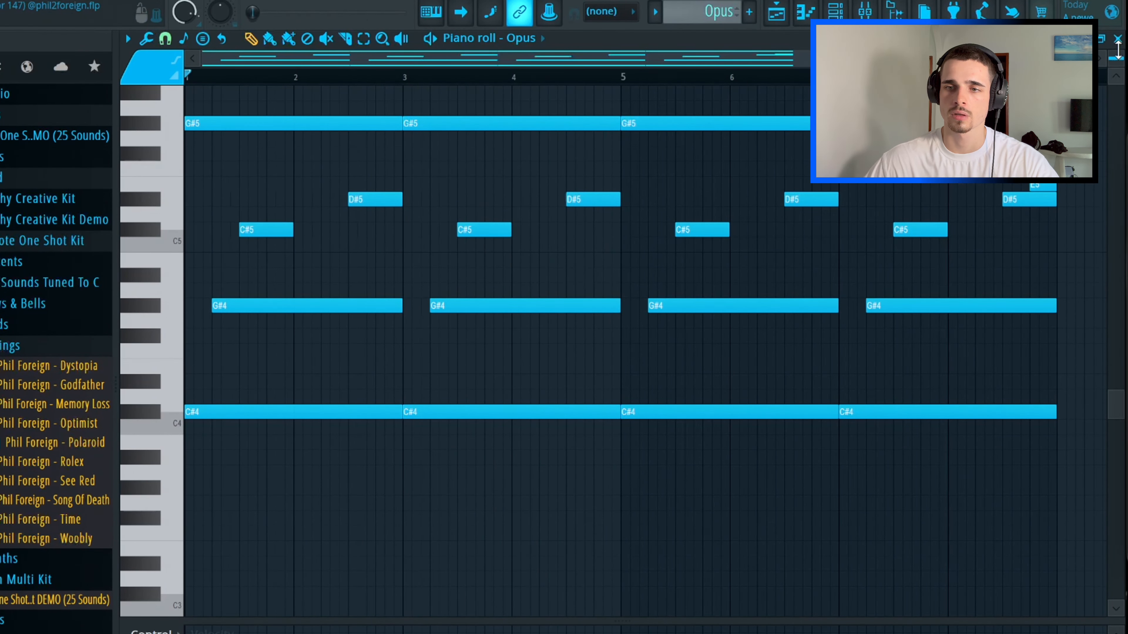
left_click(1117, 39)
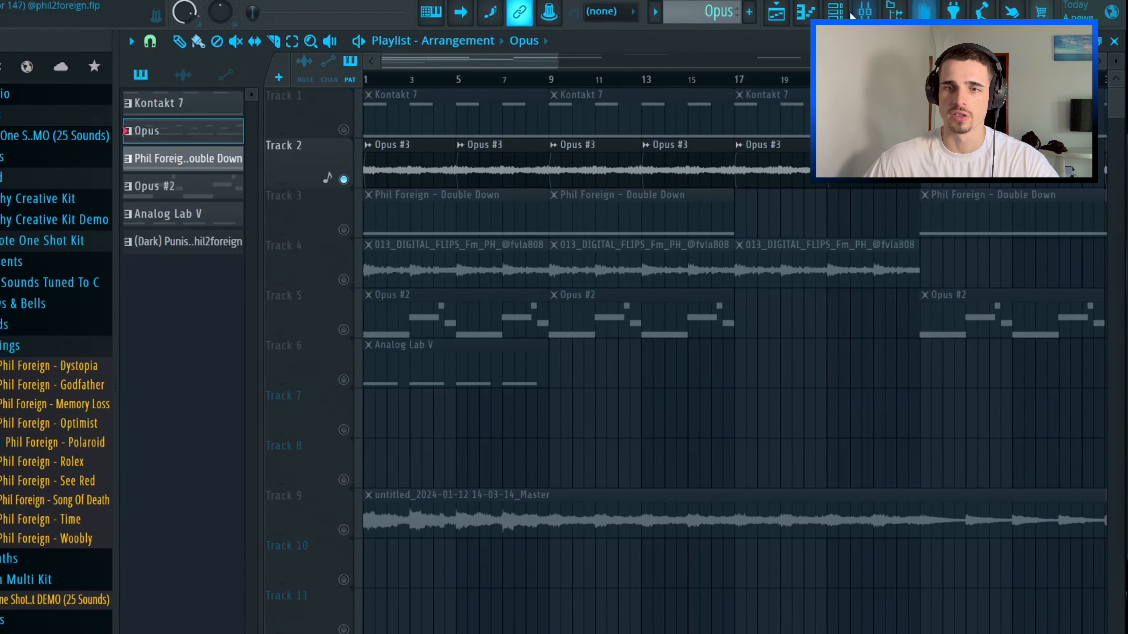
Examine the Portal effect's BACK TO BACK preset on mixer Insert 2 and close the mixer.
left_click(865, 12)
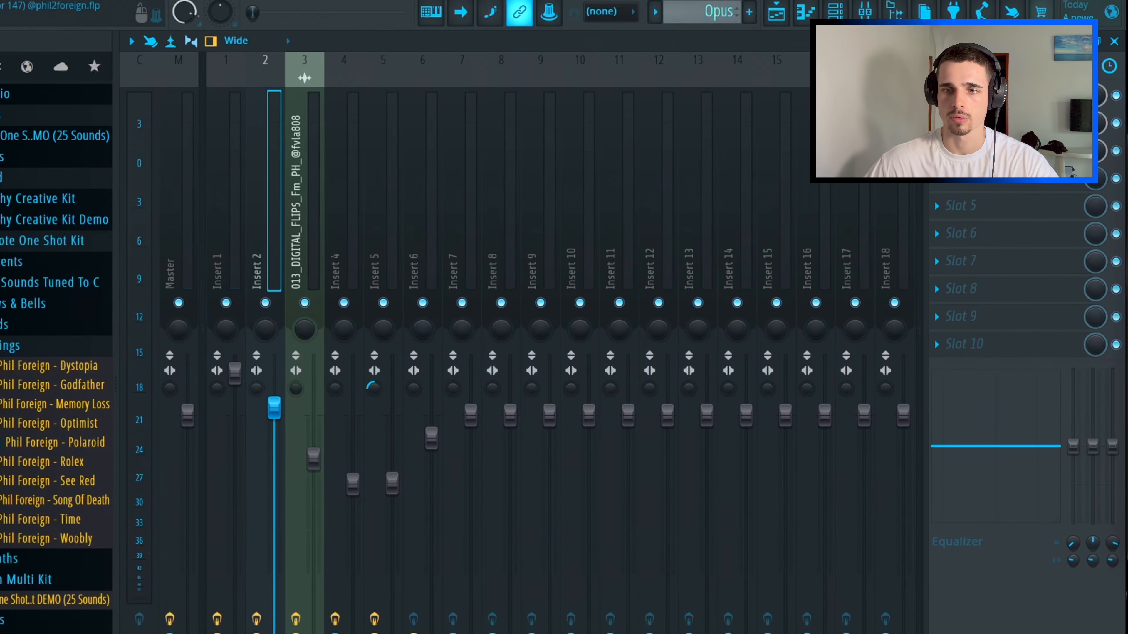
left_click(973, 122)
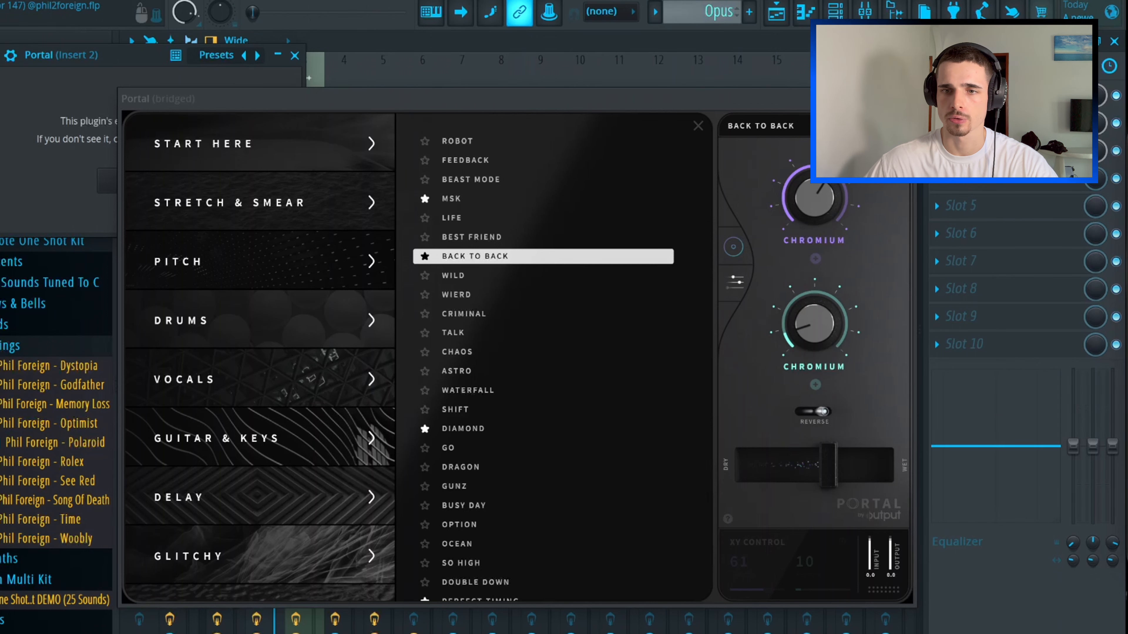
left_click(1115, 42)
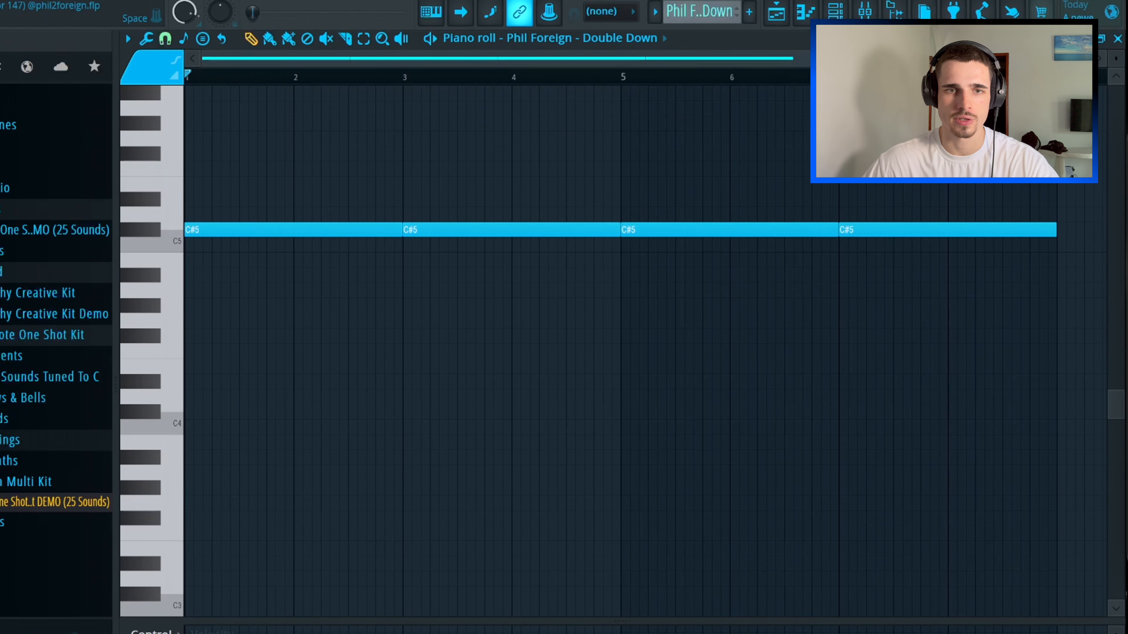
Play back the Double Down pattern and inspect the sample settings of the 013_DIGITAL_FLIPS audio clip on Track 4.
key("space")
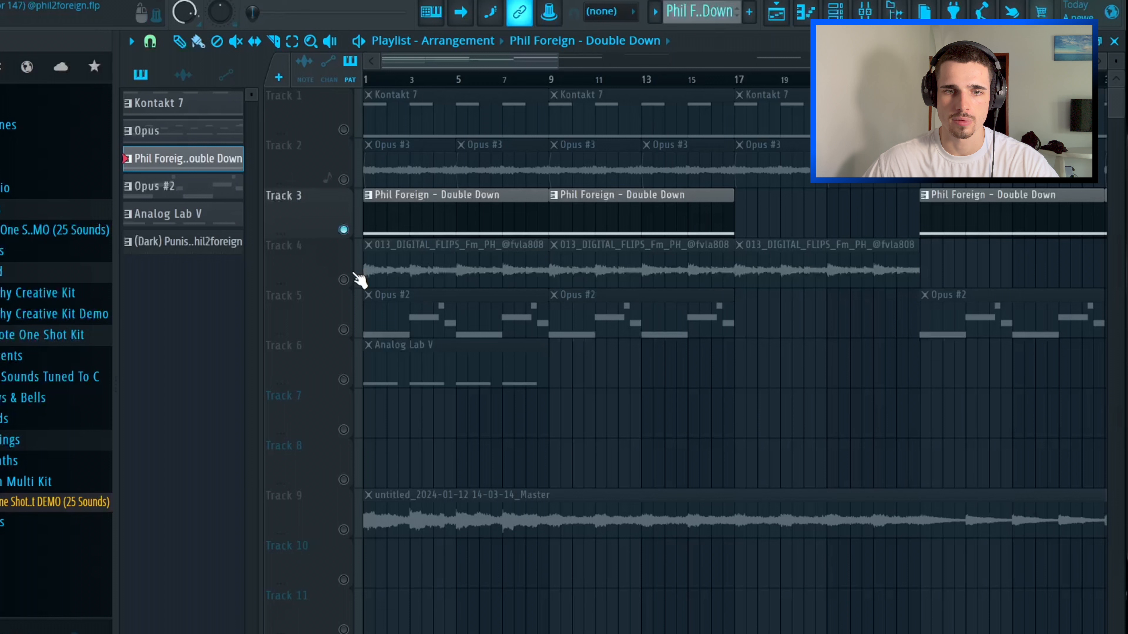
left_click(396, 266)
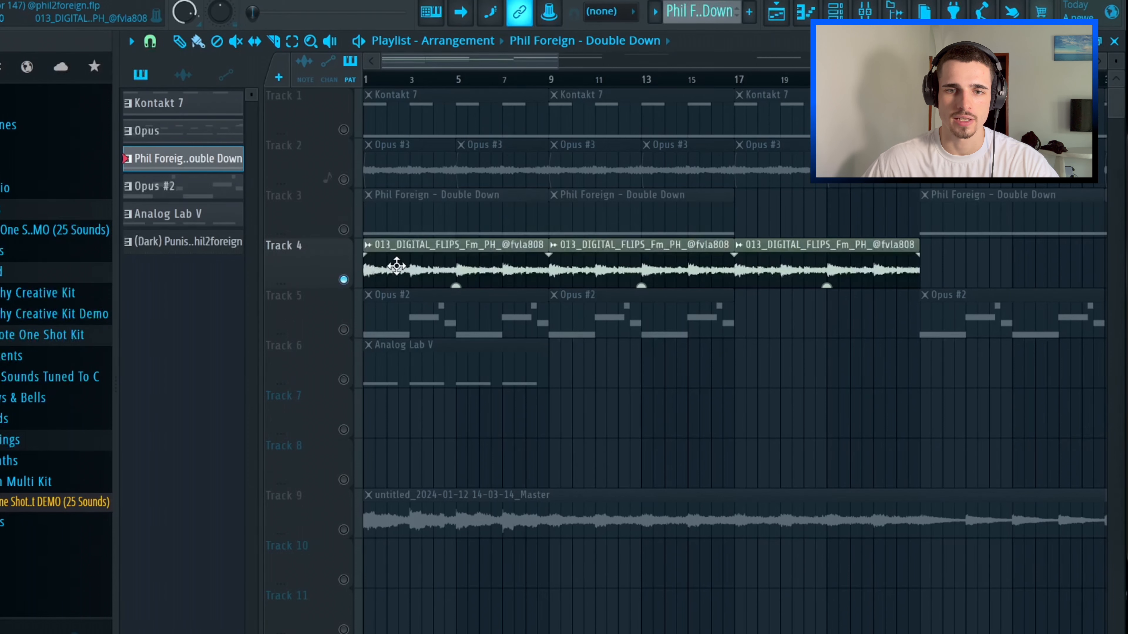
double_click(396, 266)
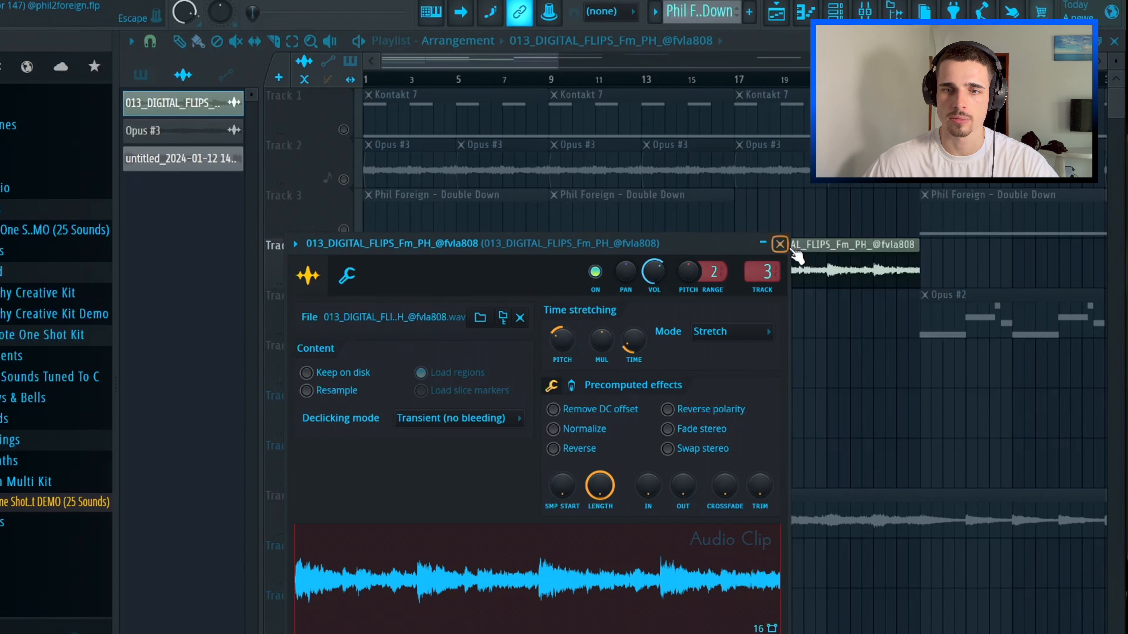
left_click(780, 243)
Play back the Opus #2 melody and the Analog Lab V pattern in the piano roll, and return to the playlist.
key("F9")
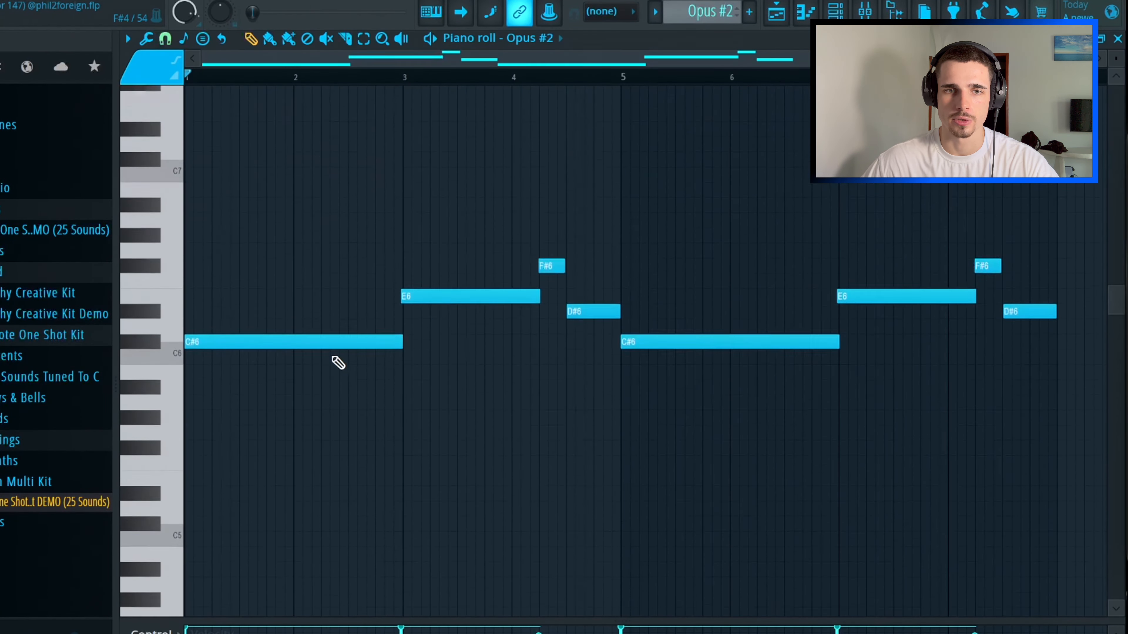
scroll(399, 383, "up", 3)
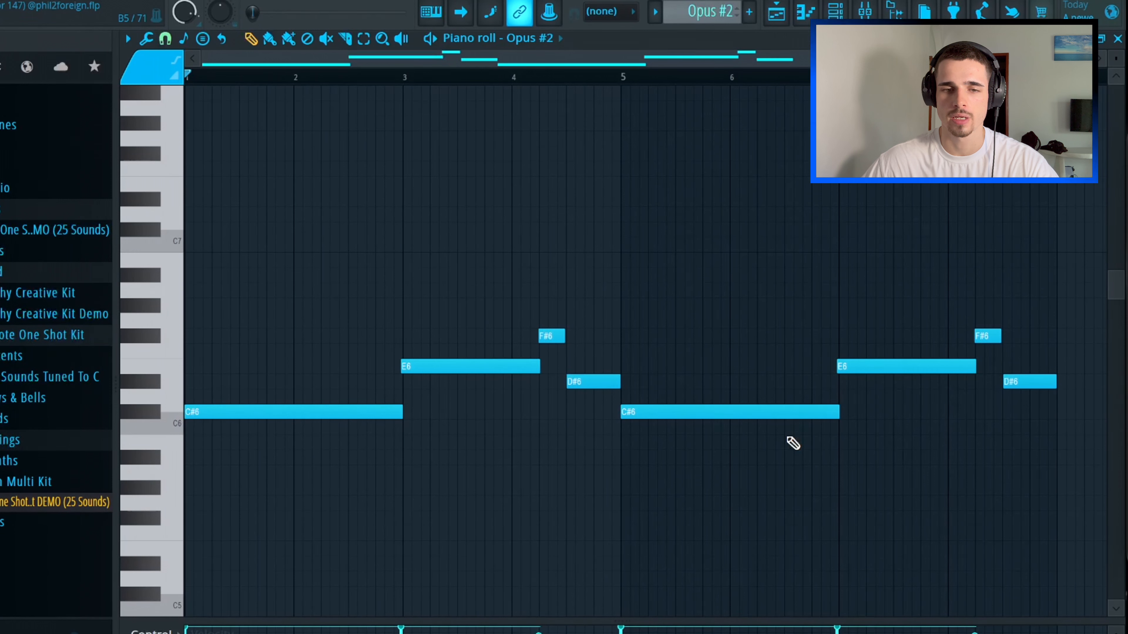
key("space")
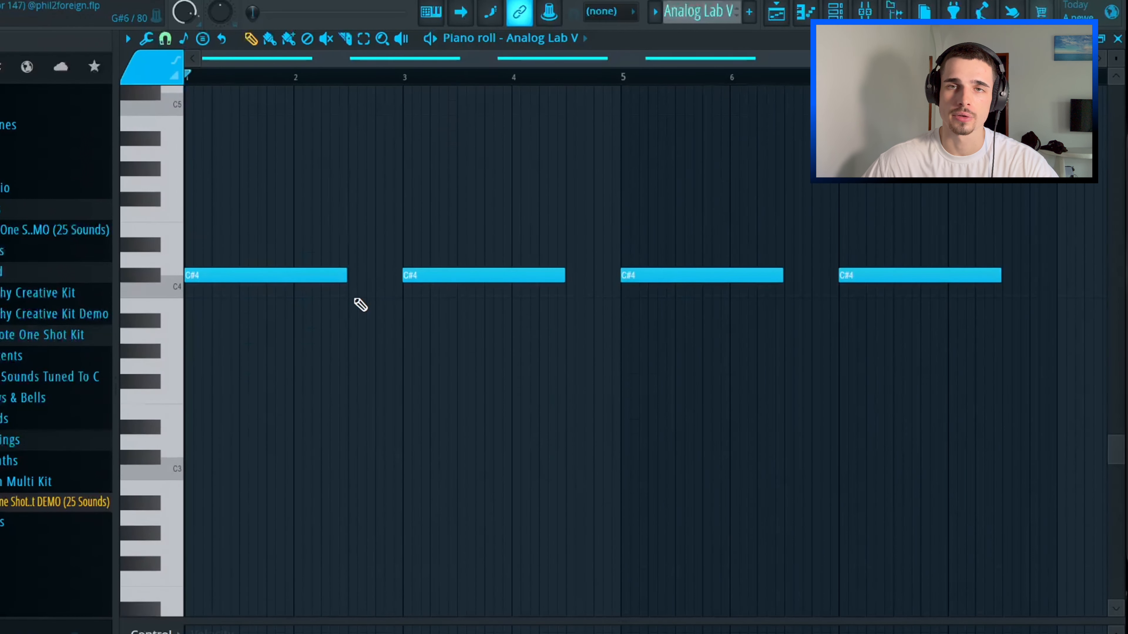
key("space")
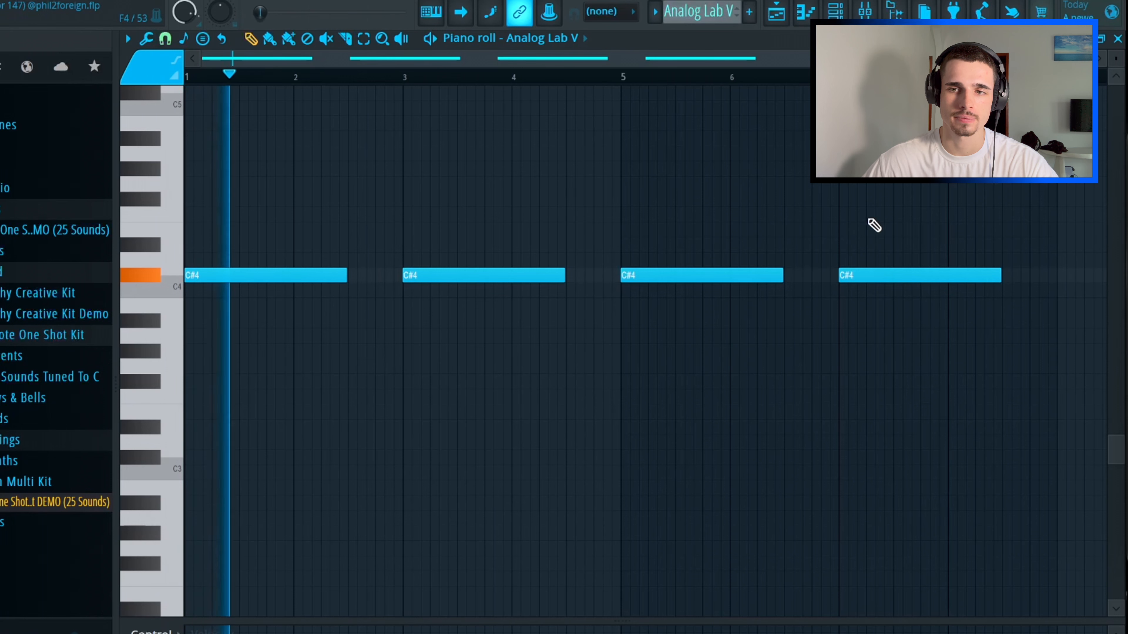
left_click(1117, 38)
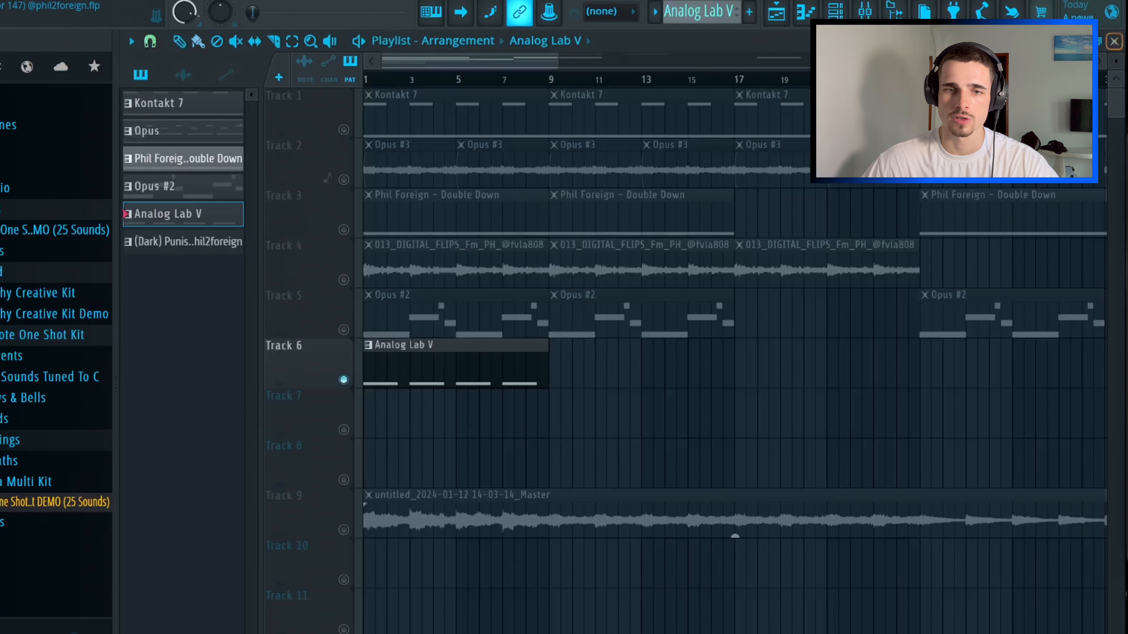
Check the Analog Lab V channel in the channel rack and inspect the sample settings of the Master audio clip on Track 9.
left_click(831, 13)
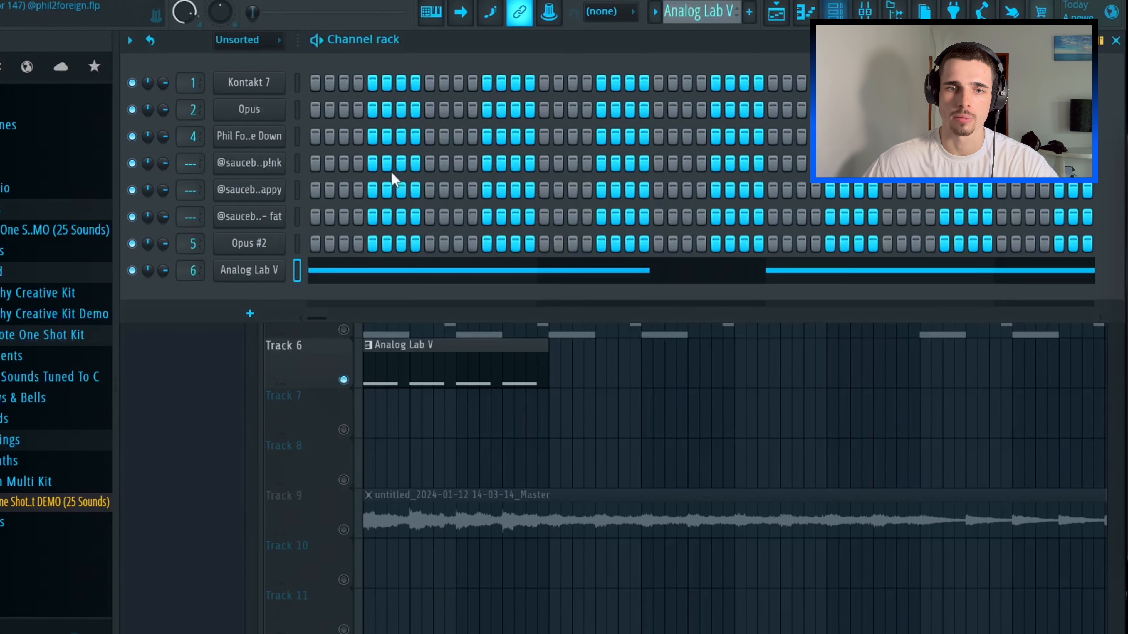
left_click(266, 277)
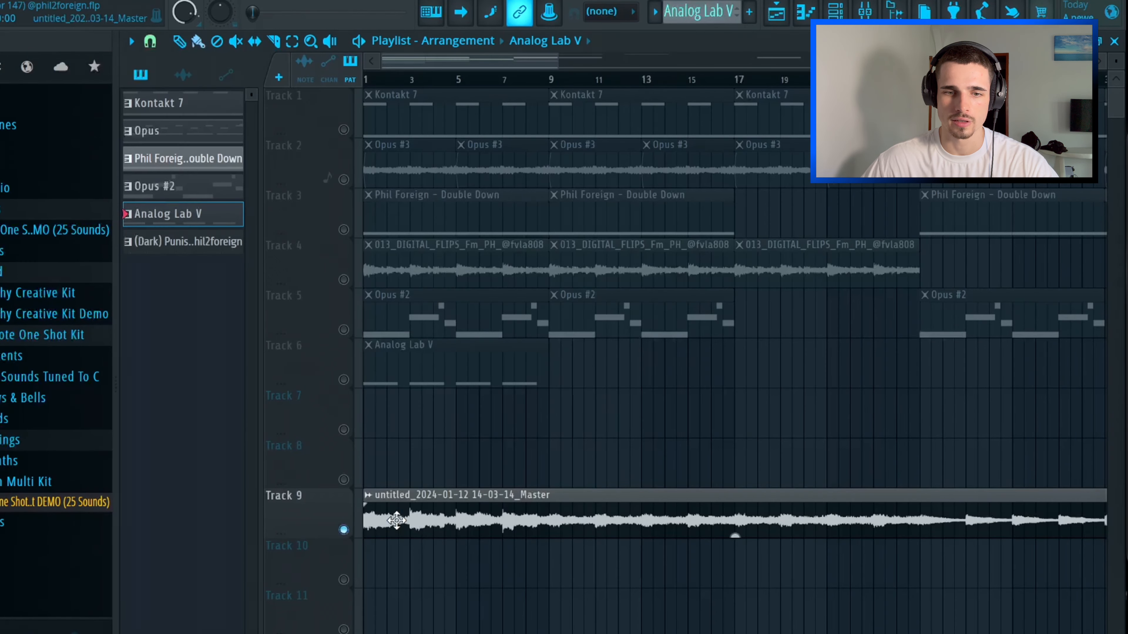
double_click(401, 521)
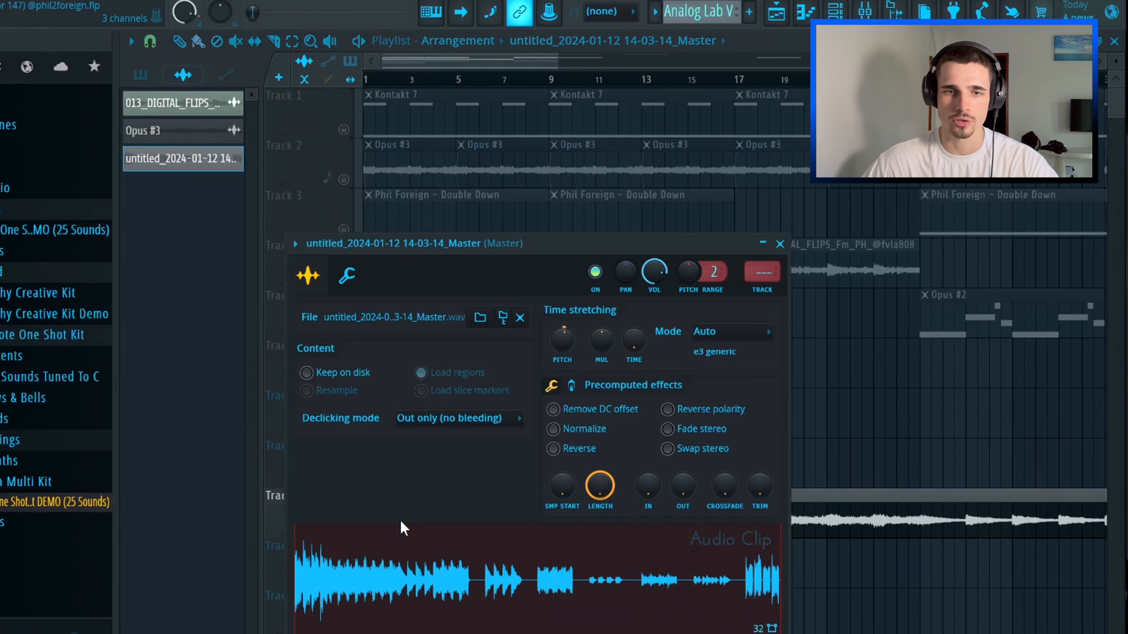
left_click(780, 243)
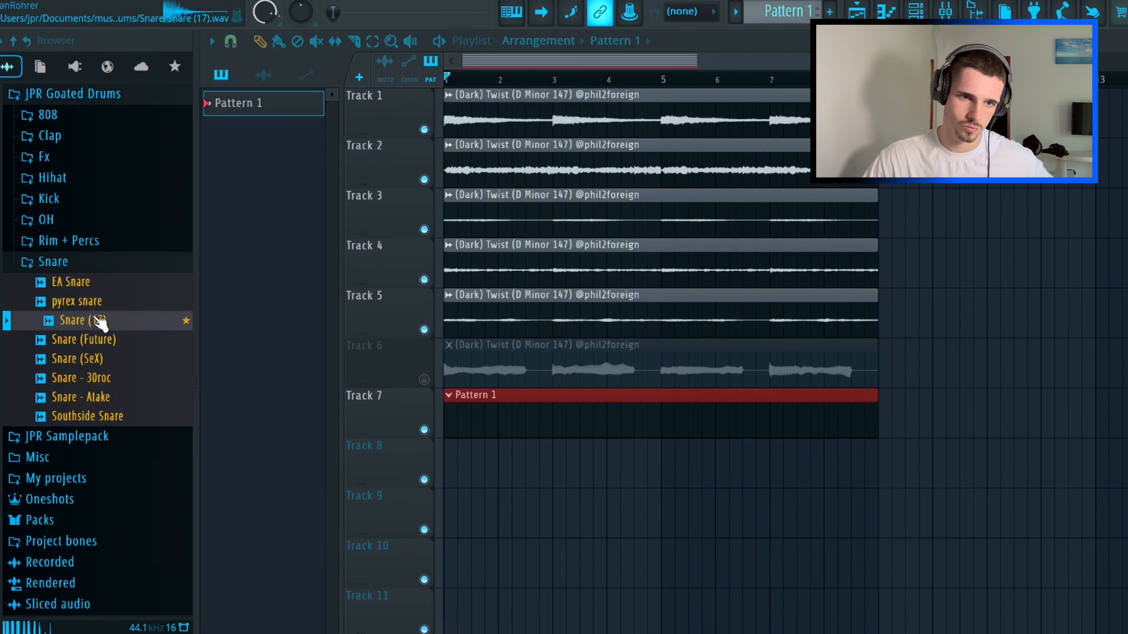
Audition the snare samples in the JPR Goated Drums Snare folder, from Snare (Future) to Southside Snare.
left_click(104, 341)
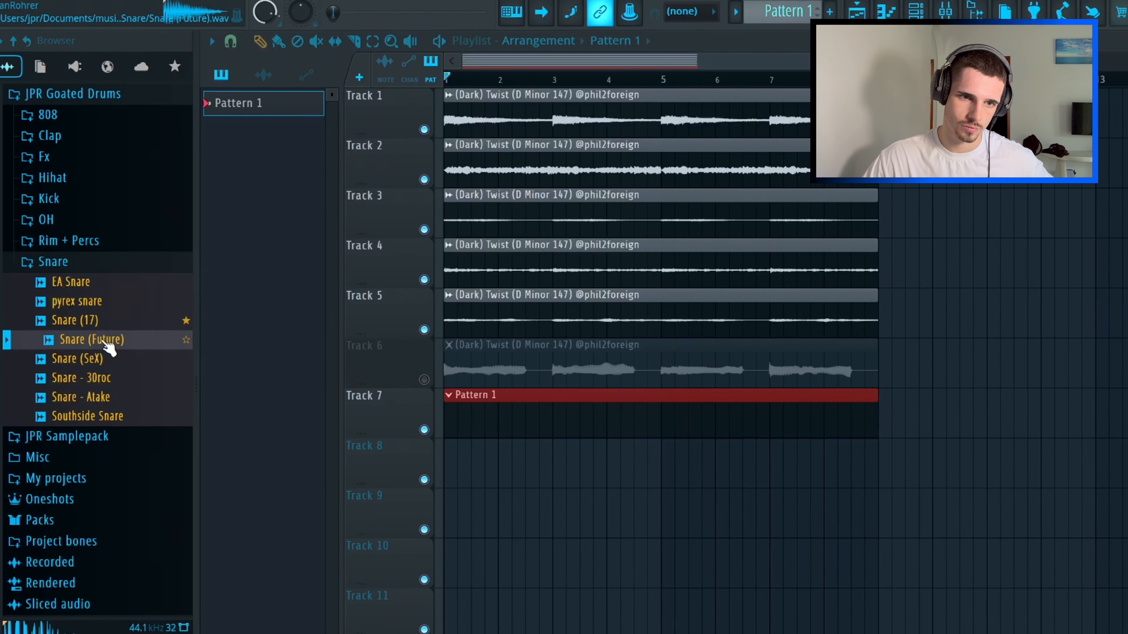
left_click(108, 360)
left_click(117, 397)
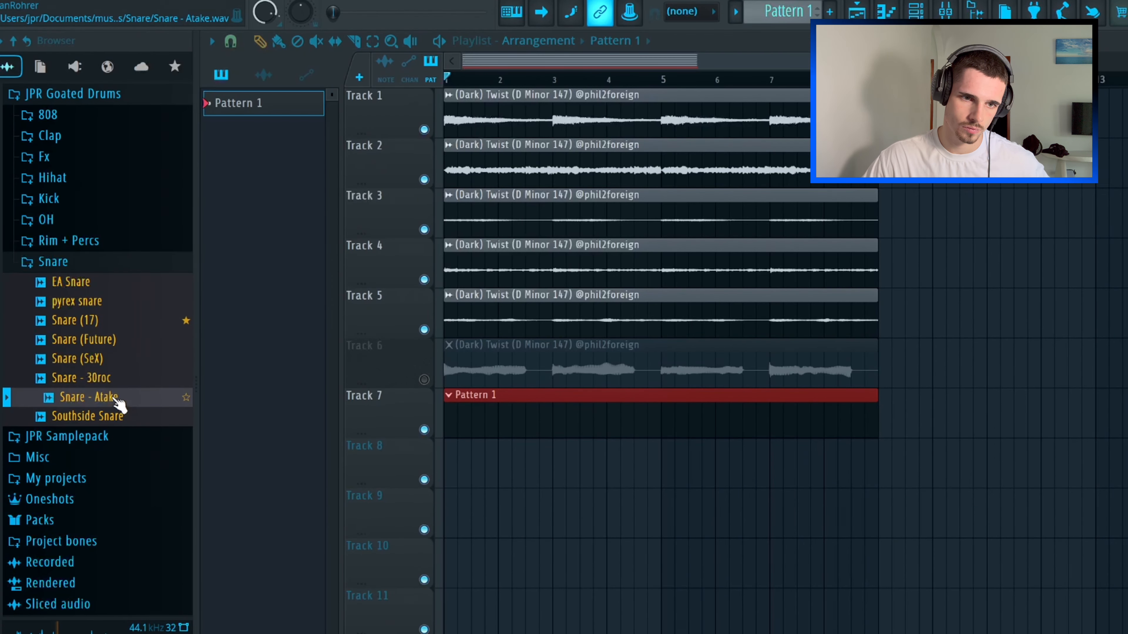
left_click(116, 417)
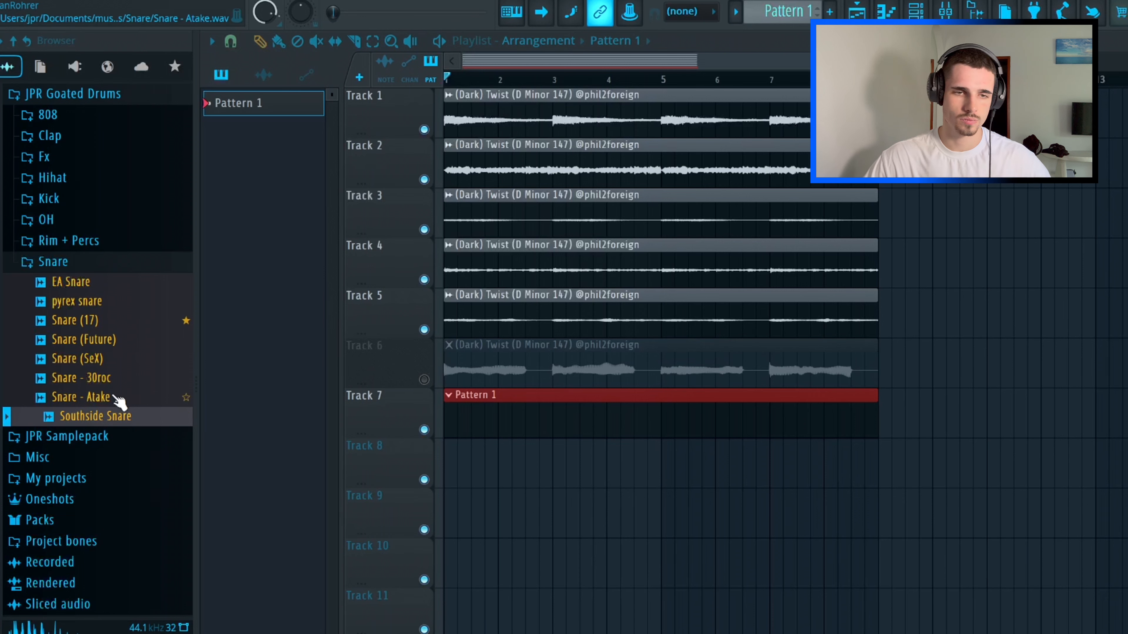
Load the Snare (Future) sample into a new channel and show the channel rack.
left_click(105, 343)
right_click(105, 346)
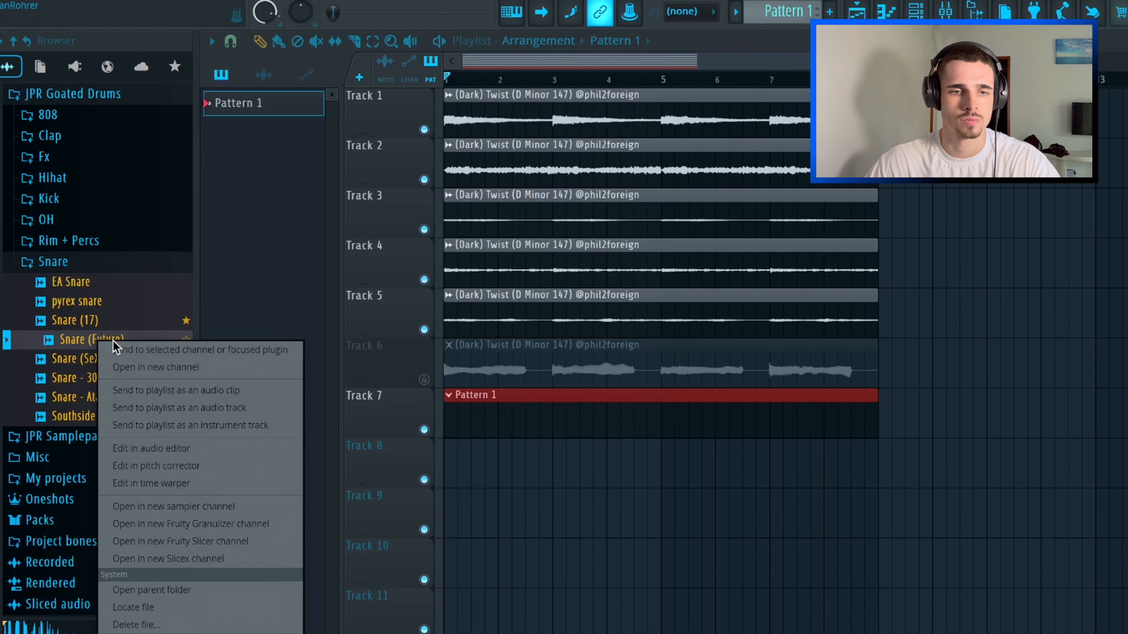
left_click(147, 365)
key("F6")
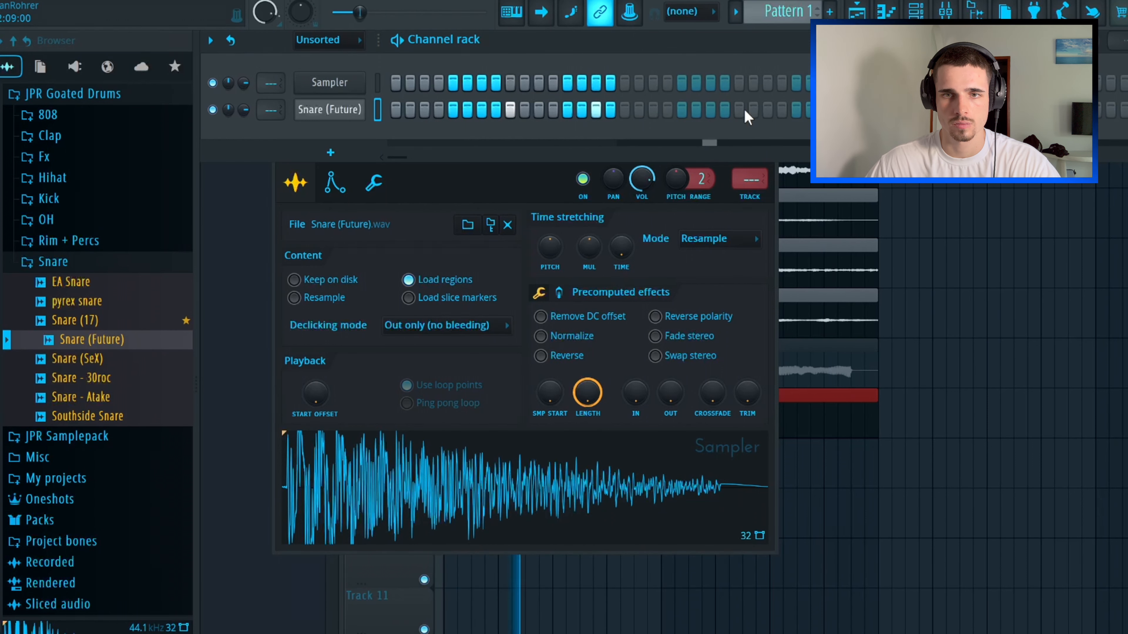
Fill every second step of the hh - fat hi-hat channel.
right_click(357, 107)
left_click(400, 101)
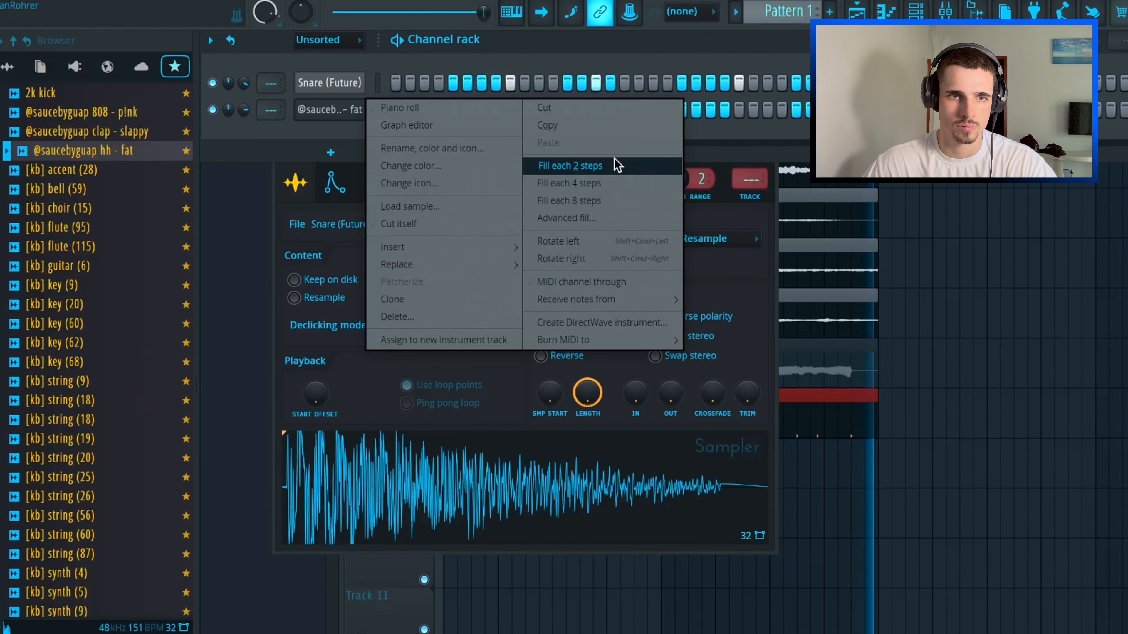
left_click(617, 164)
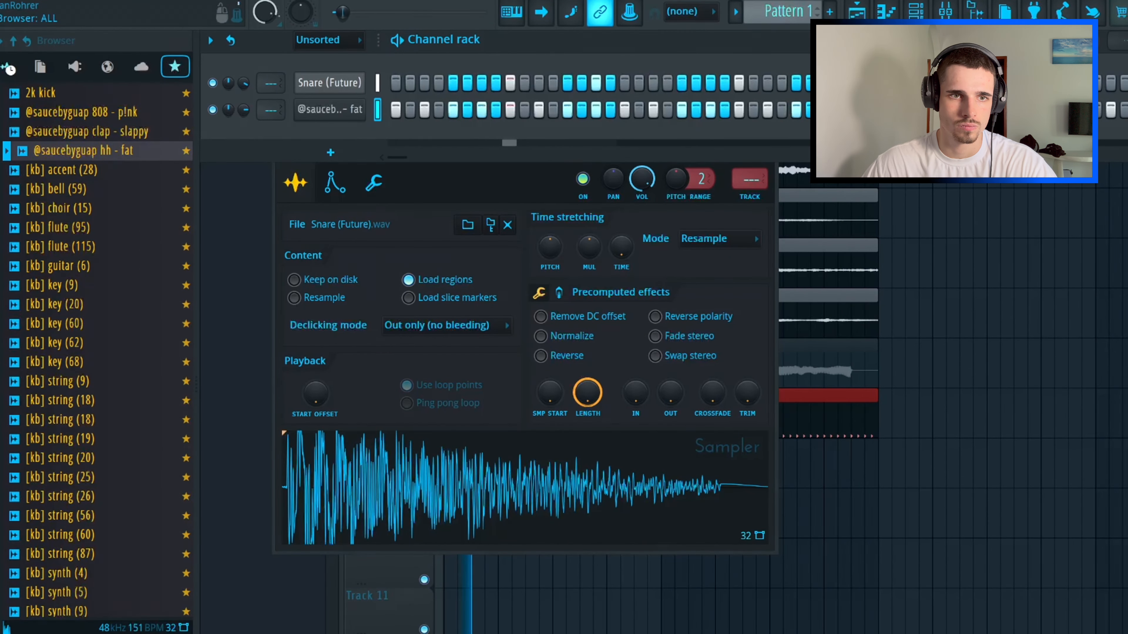
Audition the samples in the JPR Goated Drums 808 folder, from 808 (Slaap) to Spinz 808.
left_click(8, 68)
left_click(42, 114)
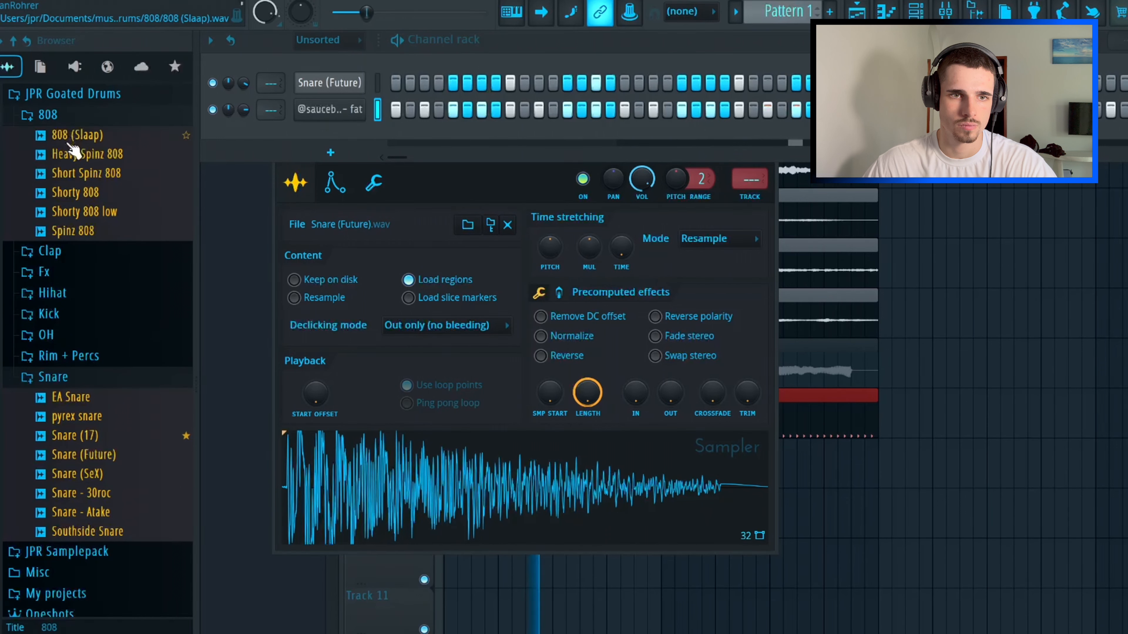
left_click(87, 153)
left_click(103, 134)
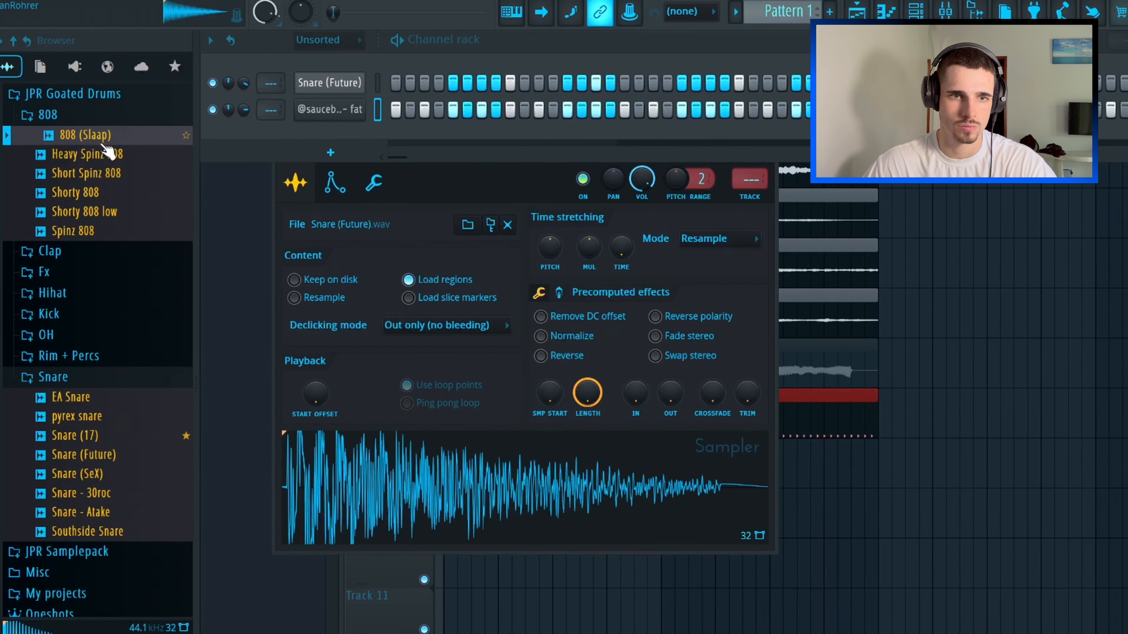
left_click(108, 153)
left_click(109, 173)
left_click(108, 192)
left_click(104, 211)
left_click(98, 232)
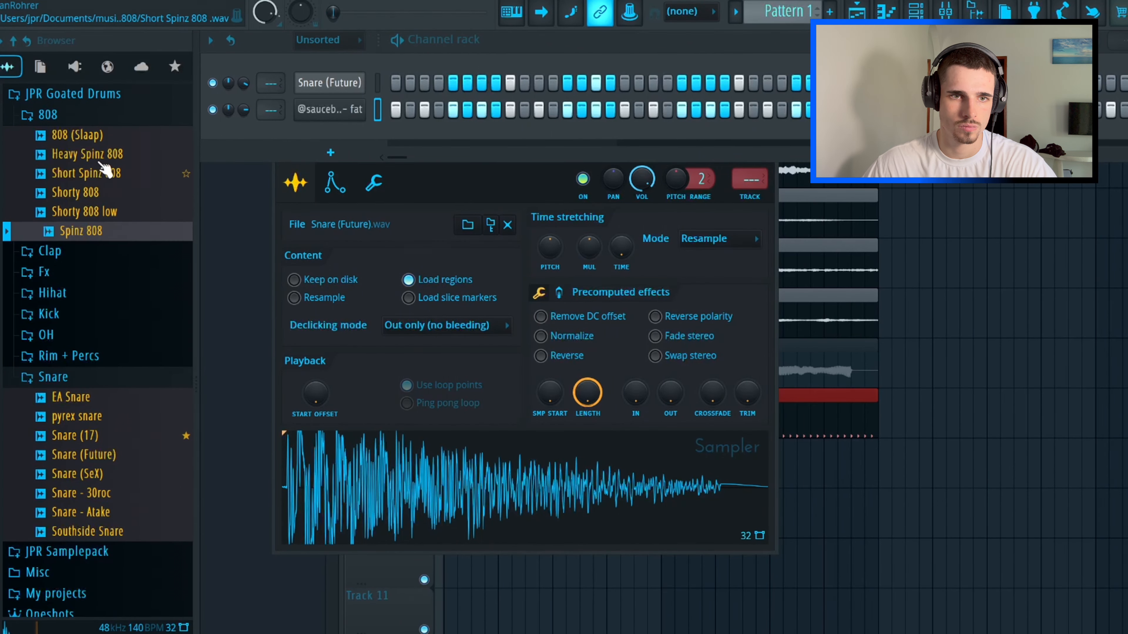
Add the Heavy Spinz 808 sample to the channel rack as a new channel and open its piano roll.
left_click_drag(106, 154, 330, 128)
right_click(330, 83)
left_click(391, 81)
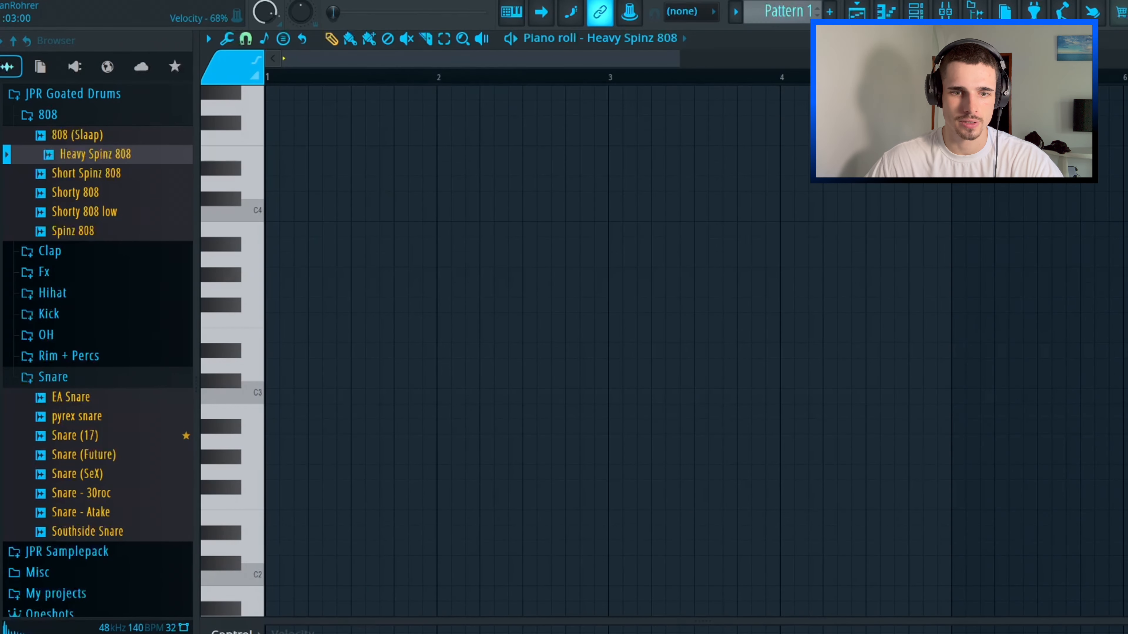
Place seven short Heavy Spinz 808 notes on D5 across bars 1 to 4, with two closely spaced hits late in bar 4.
key("space")
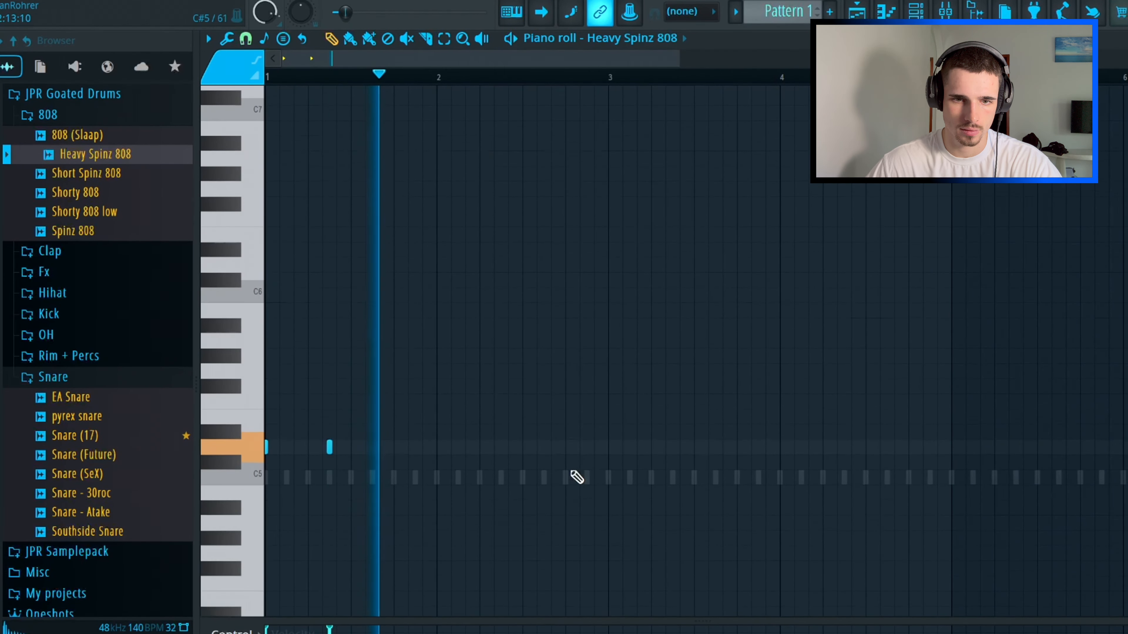
scroll(577, 477, "down", 1)
left_click(480, 411)
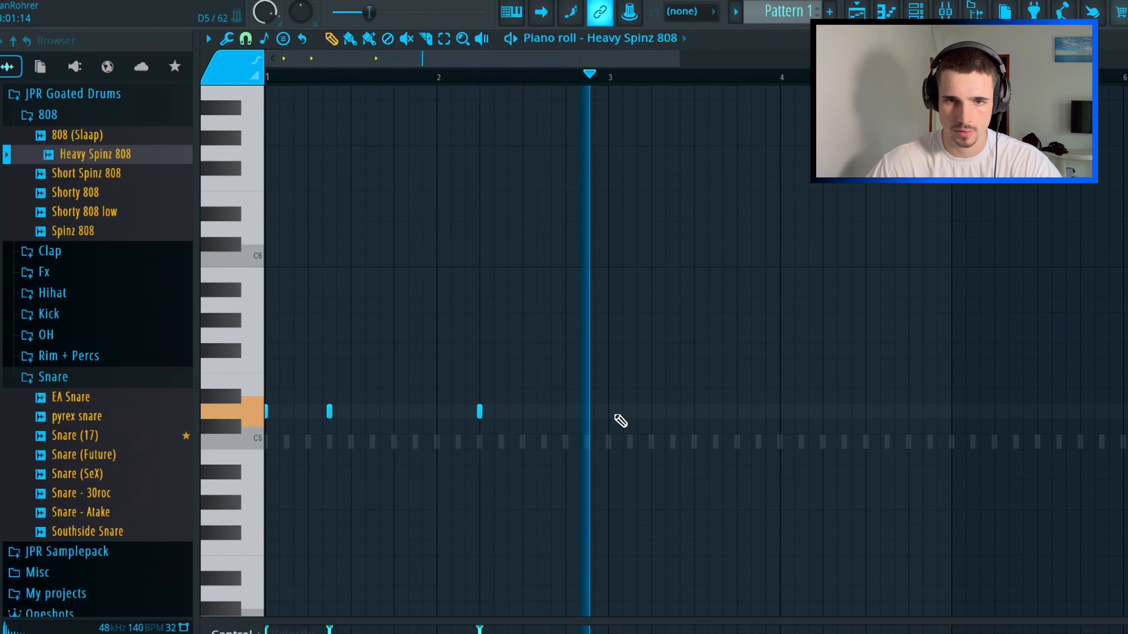
left_click(608, 412)
left_click(822, 411)
left_click(887, 411)
left_click(893, 412)
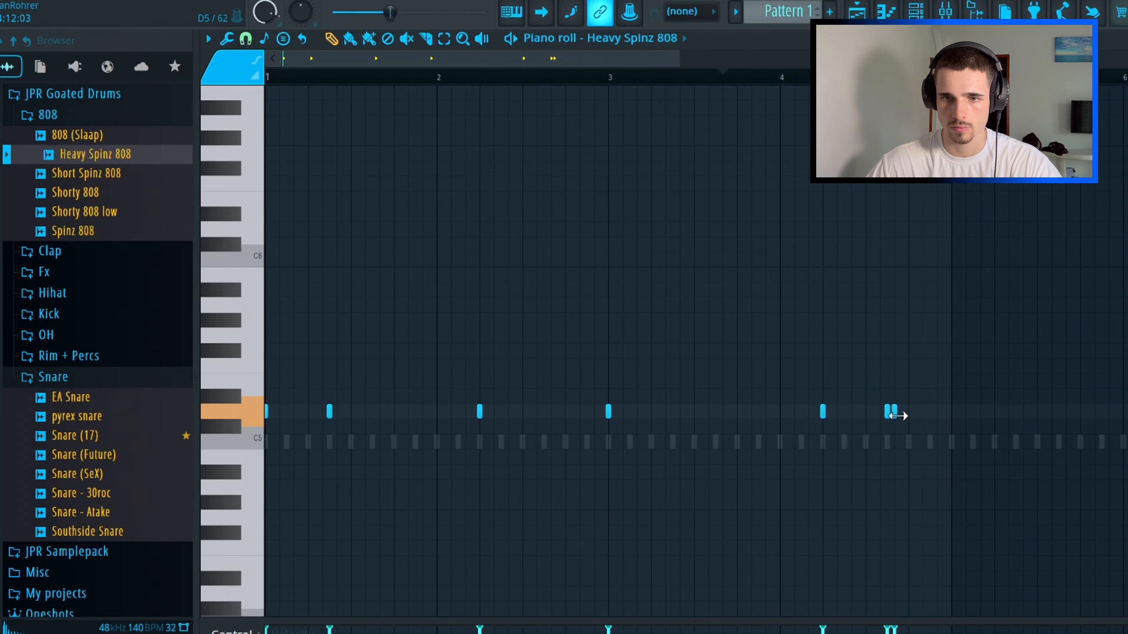
left_click_drag(894, 413, 908, 416)
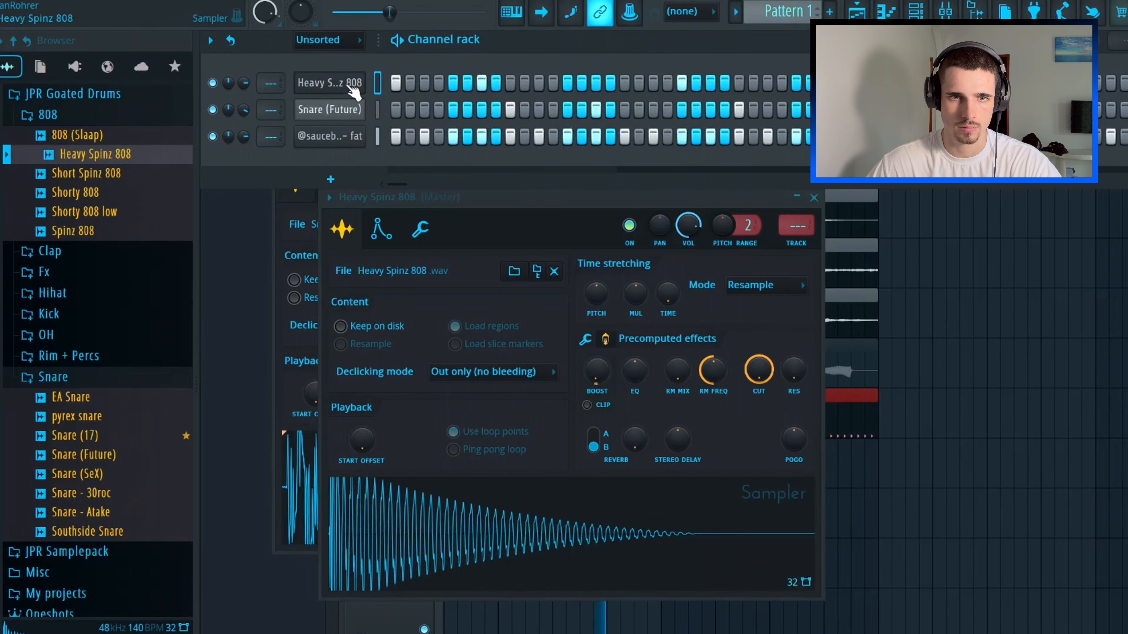
Enable Cut itself for the Heavy Spinz 808 channel and reopen its piano roll.
right_click(351, 85)
left_click(399, 198)
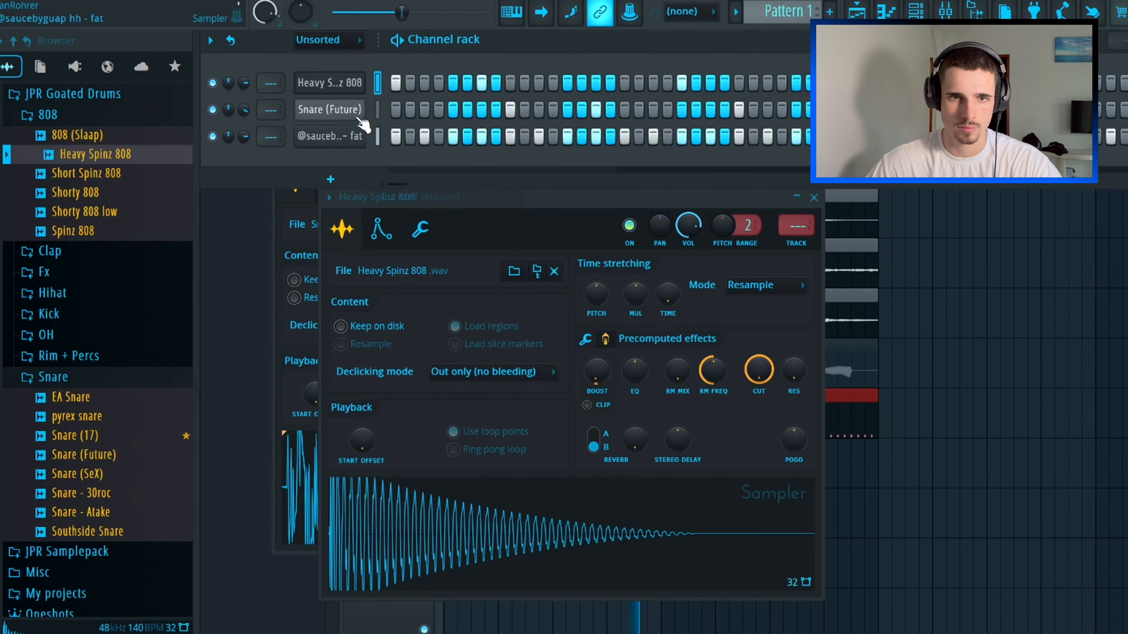
left_click(349, 87)
right_click(346, 87)
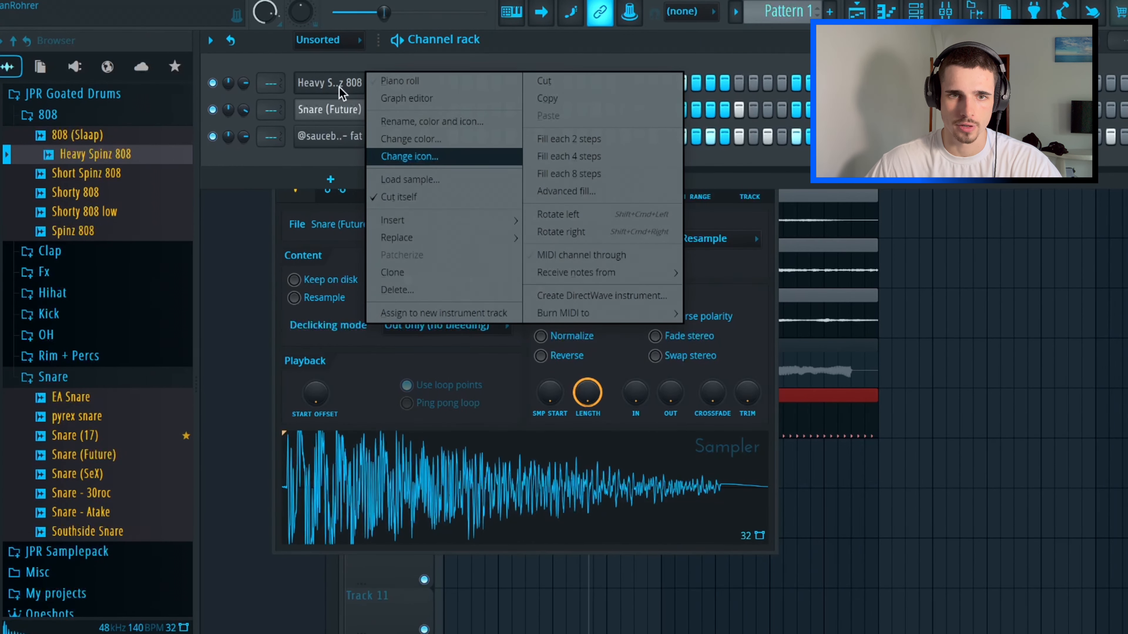
right_click(328, 80)
right_click(328, 80)
left_click(453, 81)
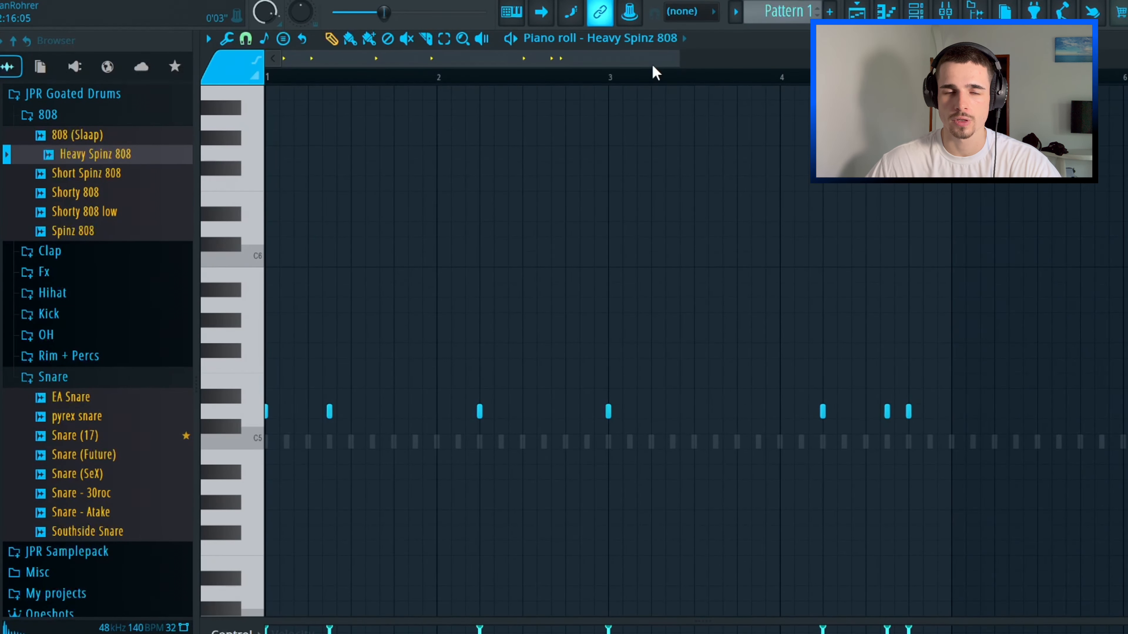
Duplicate the four-bar 808 pattern into bars 5 to 8 and clear the note selection.
left_click_drag(653, 66, 728, 123)
left_click(680, 71)
key("space")
key("ctrl+a")
key("ctrl+b")
left_click(495, 73)
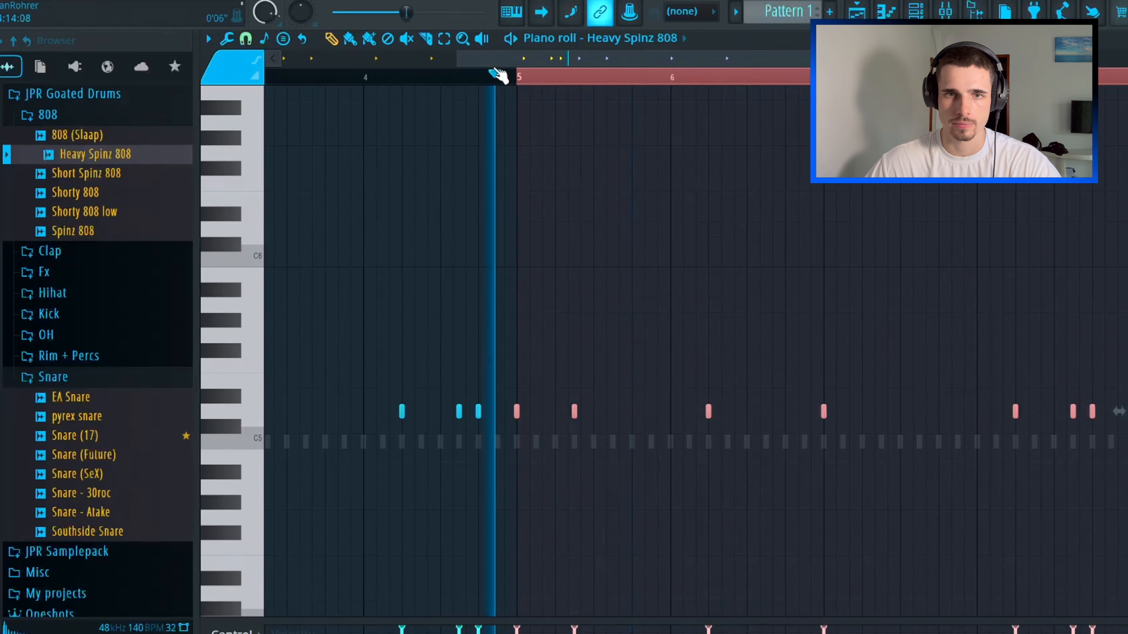
key("ctrl+d")
Add two extra D5 808 notes in bar 8, one right after its first hit and one before the closing pair.
left_click_drag(577, 63, 697, 64)
left_click(774, 413)
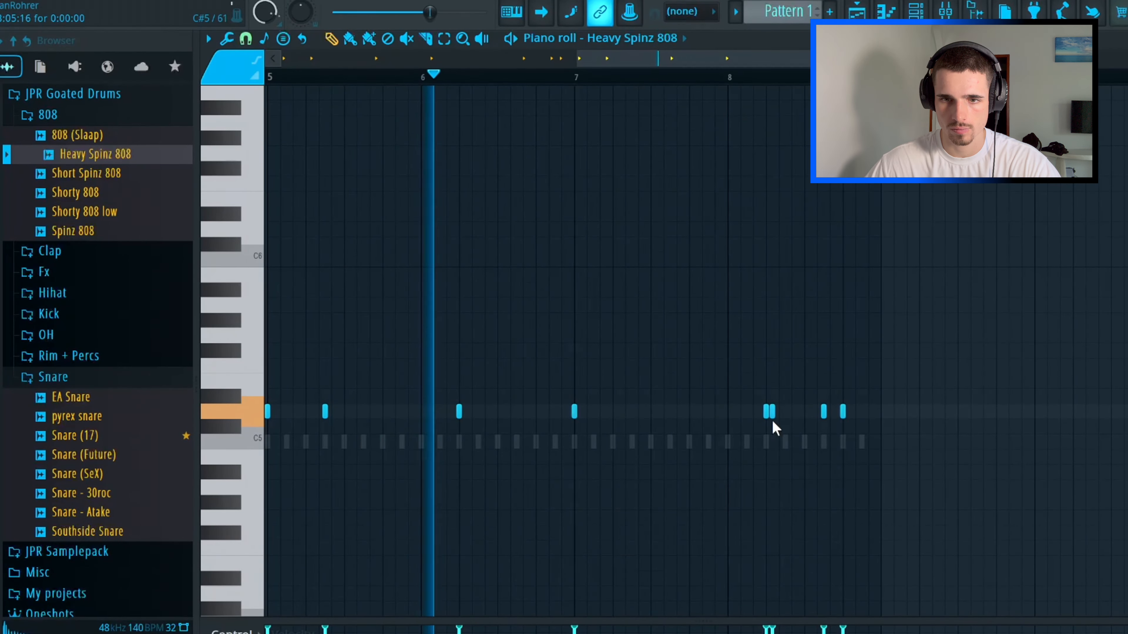
left_click(804, 412)
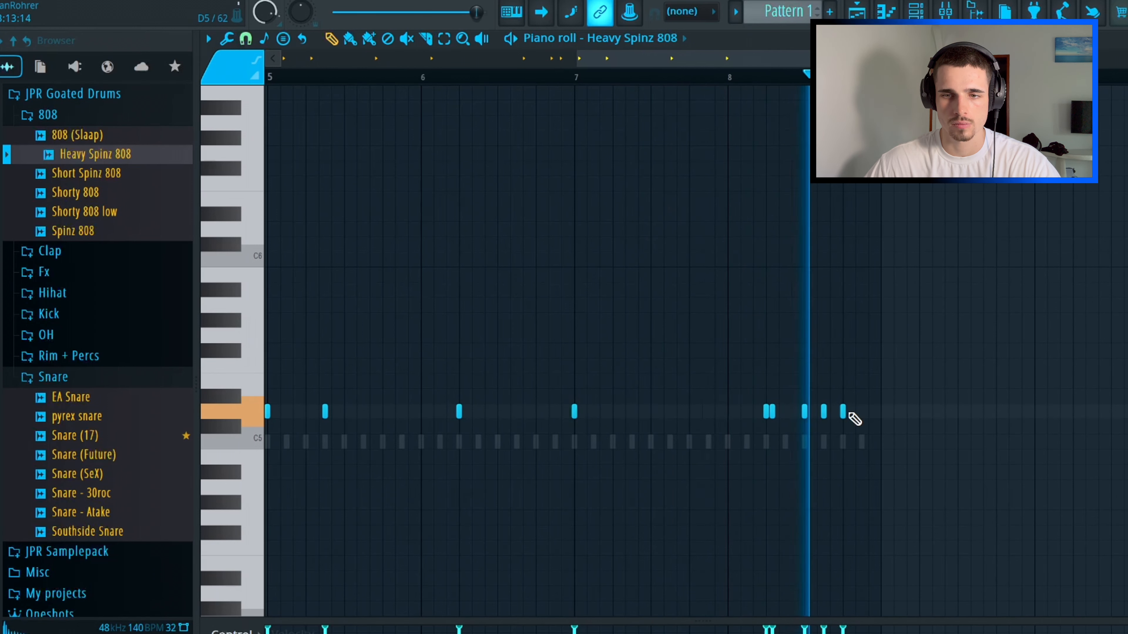
Transpose the last three 808 notes of bar 8 down five semitones and up an octave, to A5.
left_click_drag(861, 400, 801, 423)
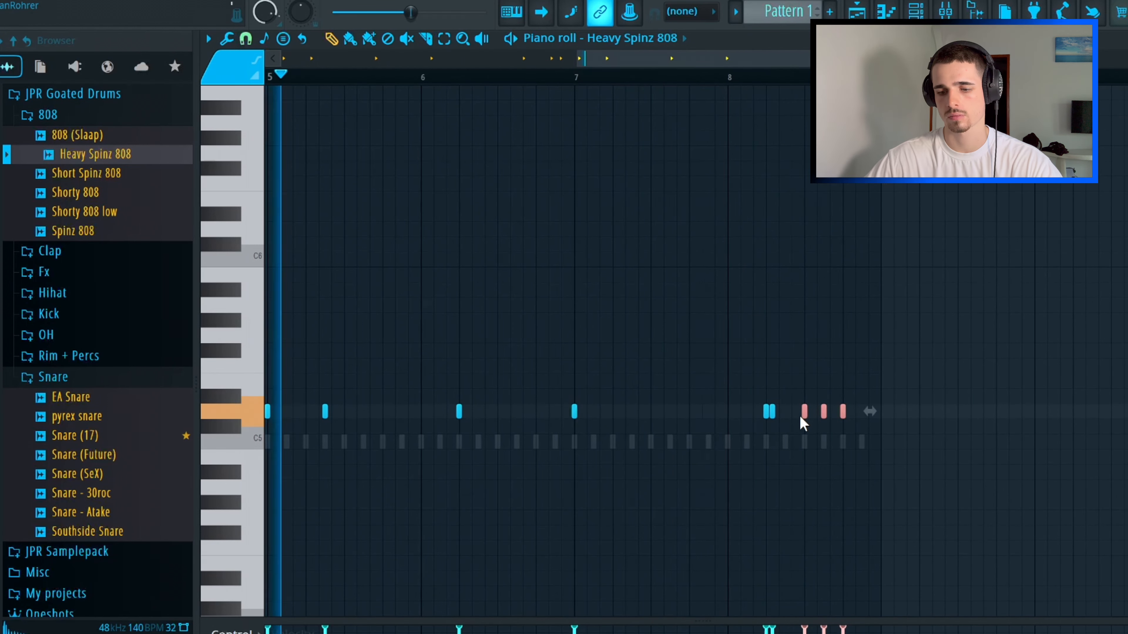
key("Down")
key("Down")
key("Down")
key("Down")
key("Down")
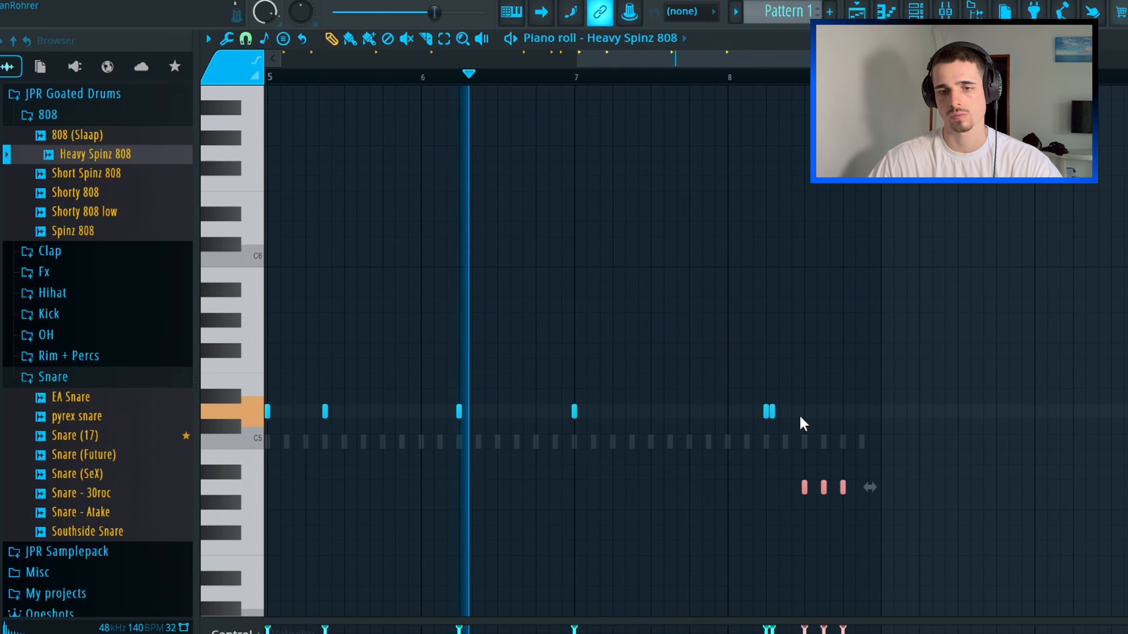
key("ctrl+Up")
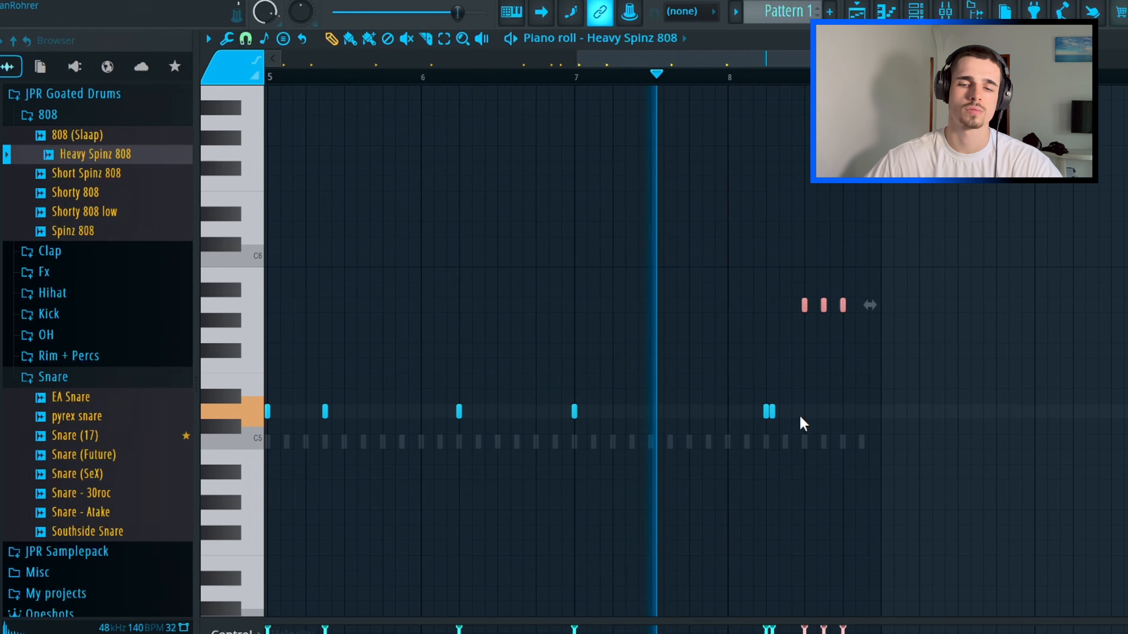
Raise the first of the three closing 808 notes to A#5 and lower the last one to E5.
left_click(860, 373)
left_click(858, 381)
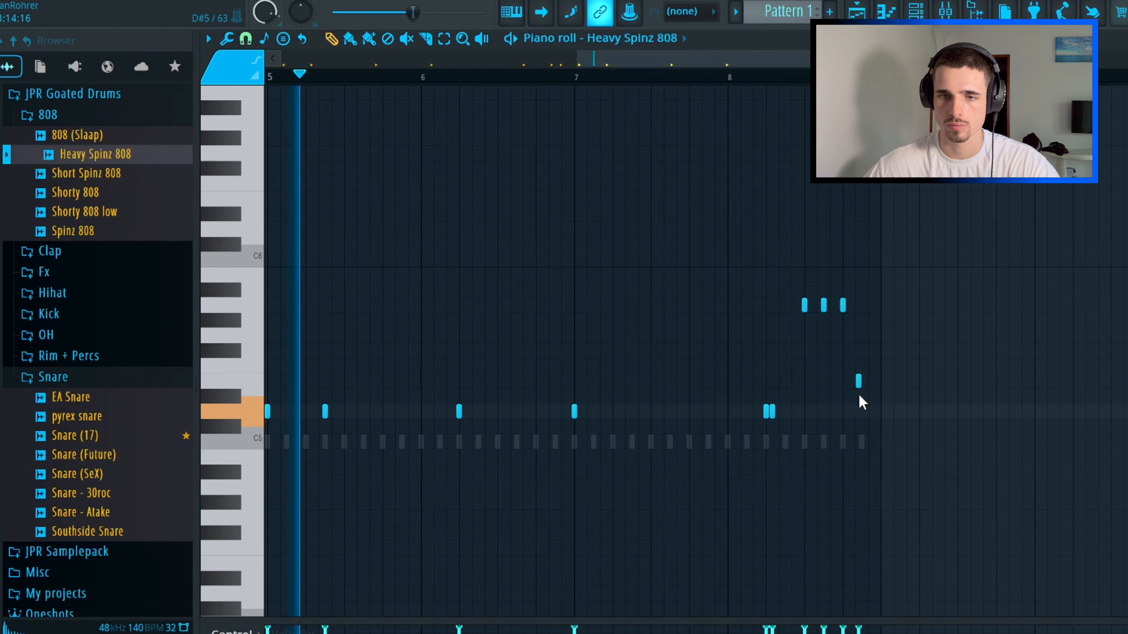
right_click(858, 380)
left_click_drag(803, 300, 841, 384)
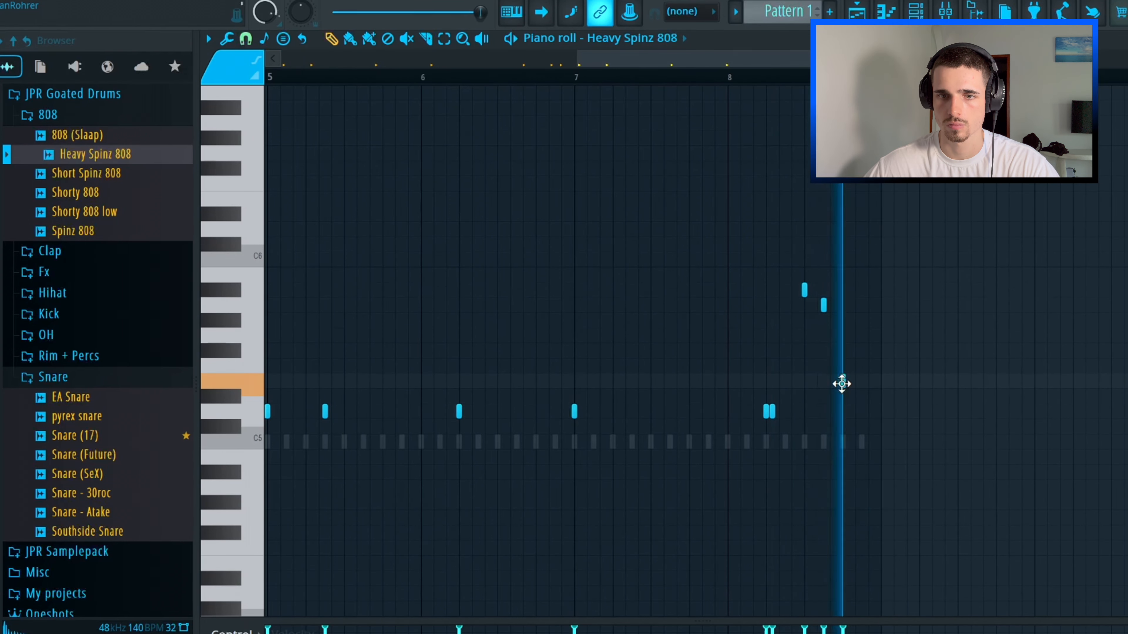
Open the hh - fat hi-hat channel's piano roll and draw a fast four-note roll on G#4 in bar 1.
key("F7")
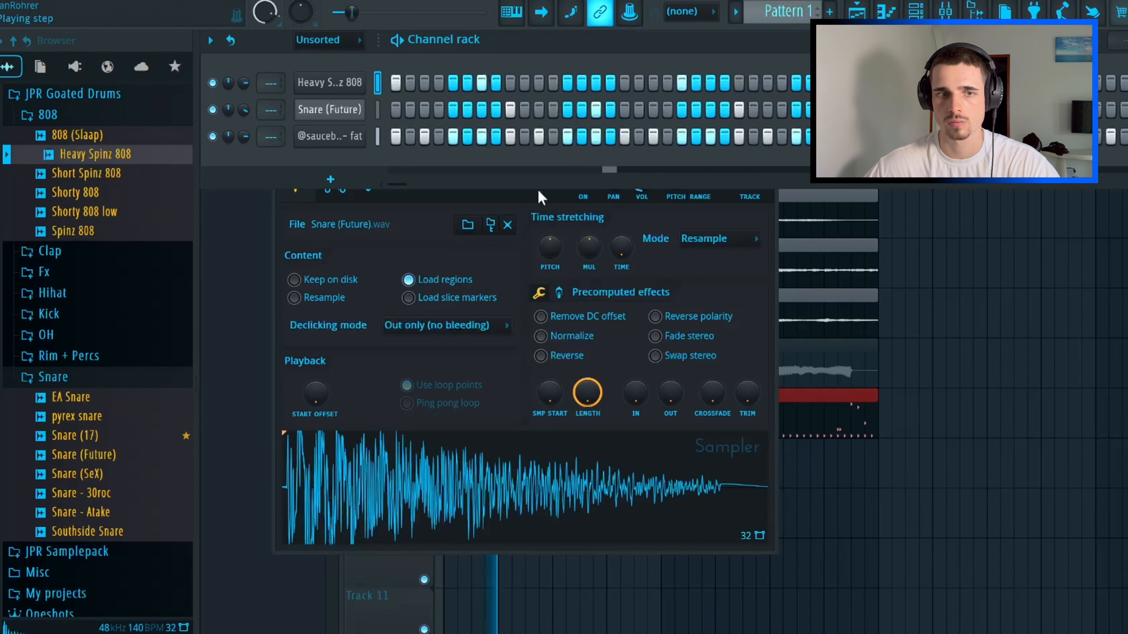
right_click(335, 138)
left_click(385, 138)
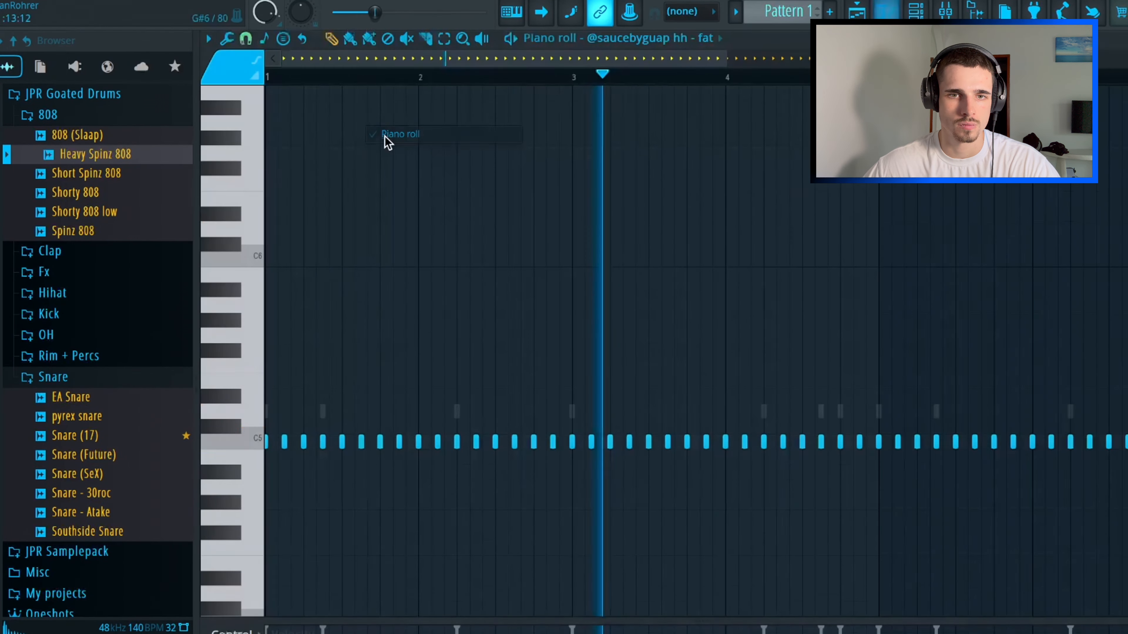
left_click_drag(698, 58, 453, 59)
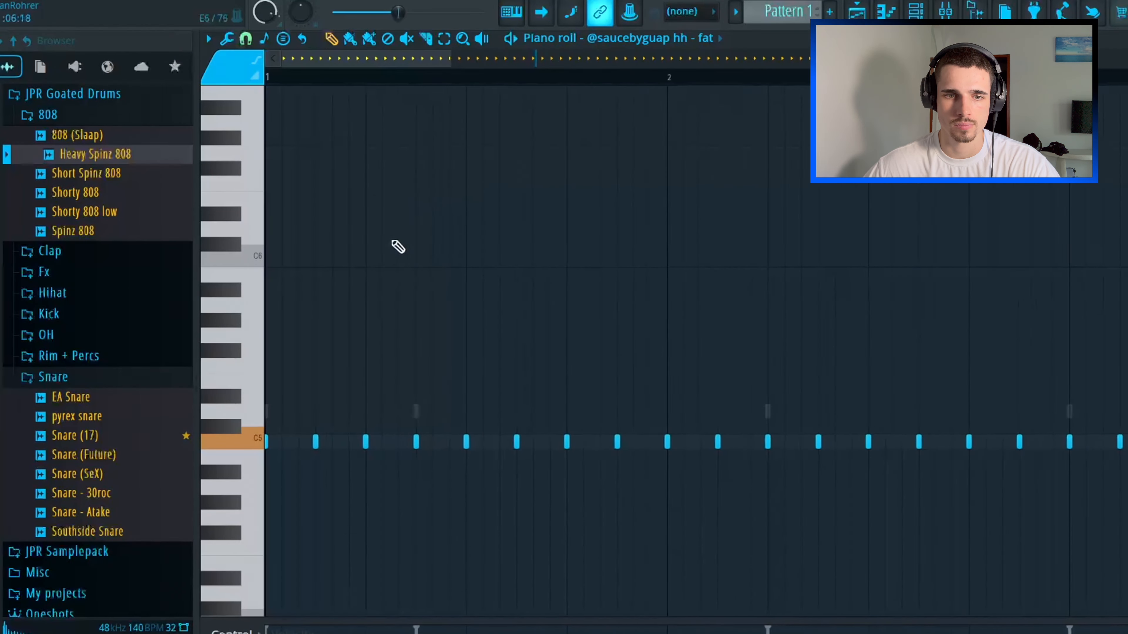
left_click(370, 503)
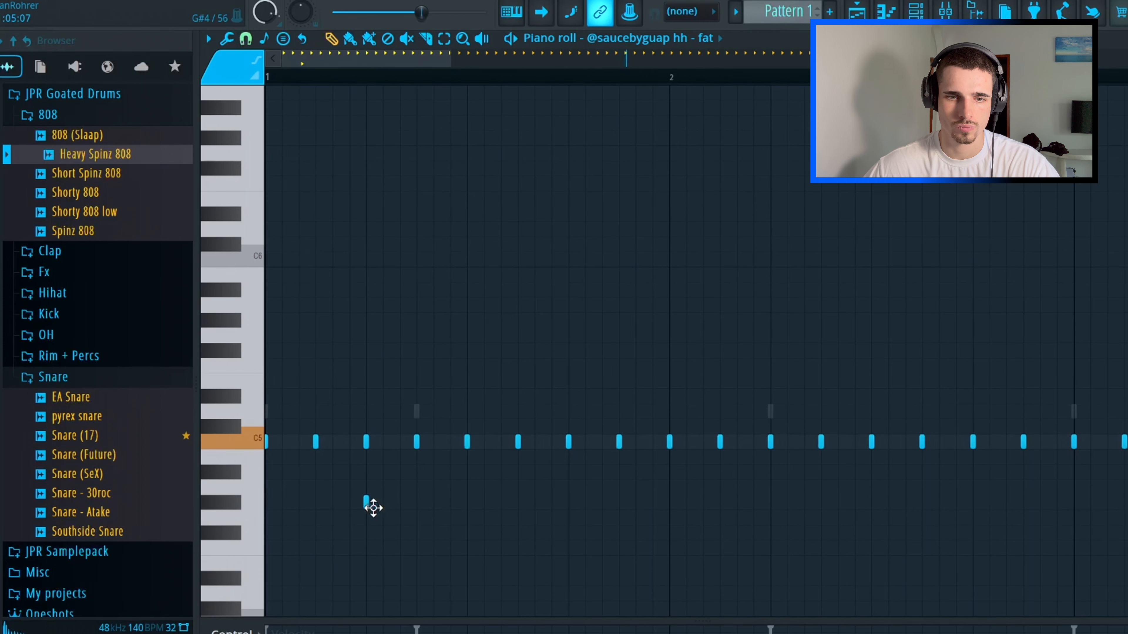
left_click_drag(378, 509, 400, 517)
key("space")
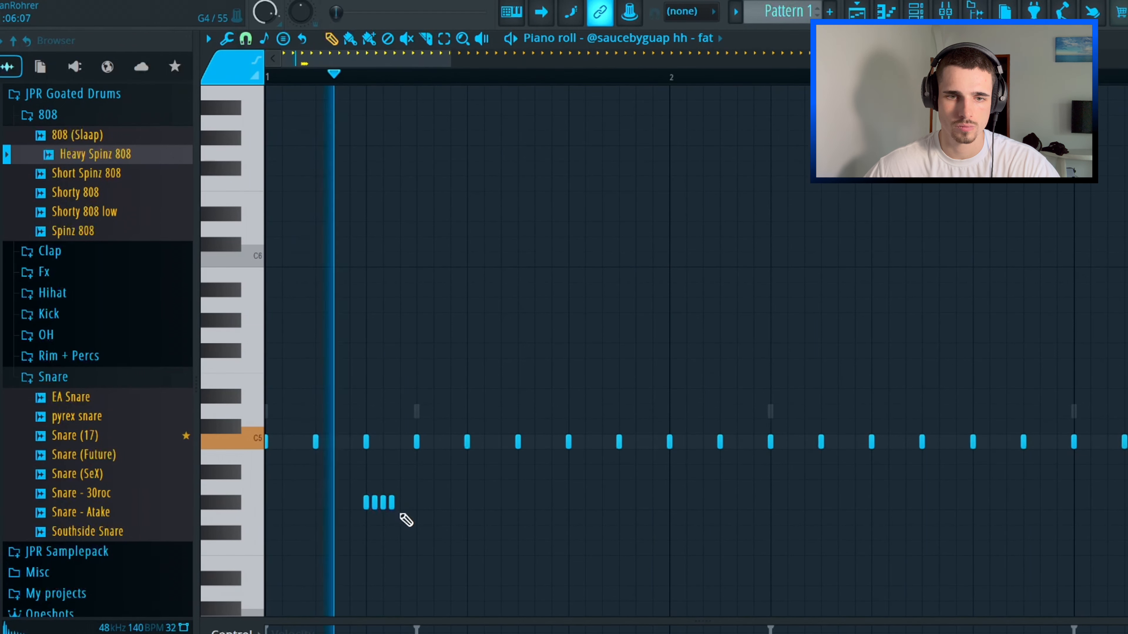
scroll(498, 522, "down", 4)
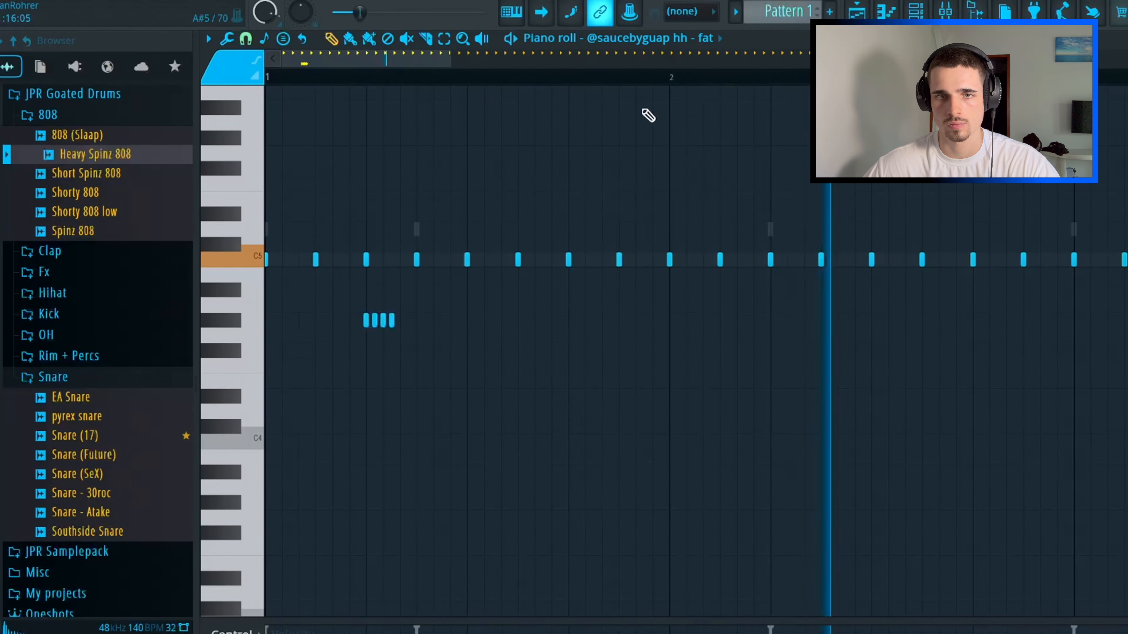
Draw a second fast four-note hi-hat roll on G4 in bar 3 and play the pattern.
key("space")
left_click(777, 336)
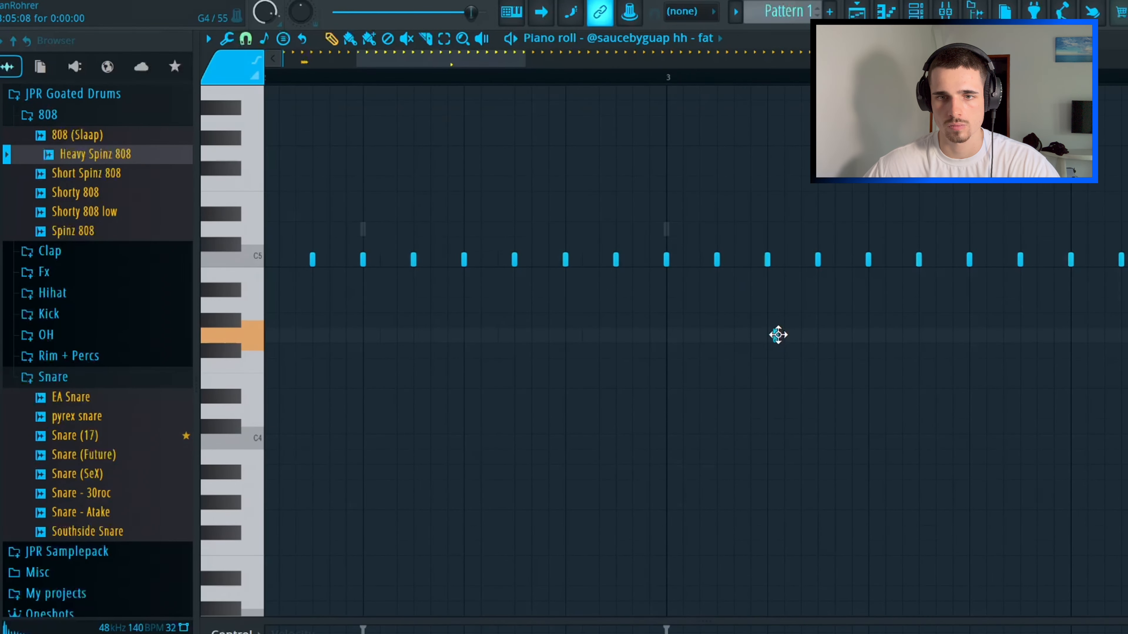
left_click(781, 338)
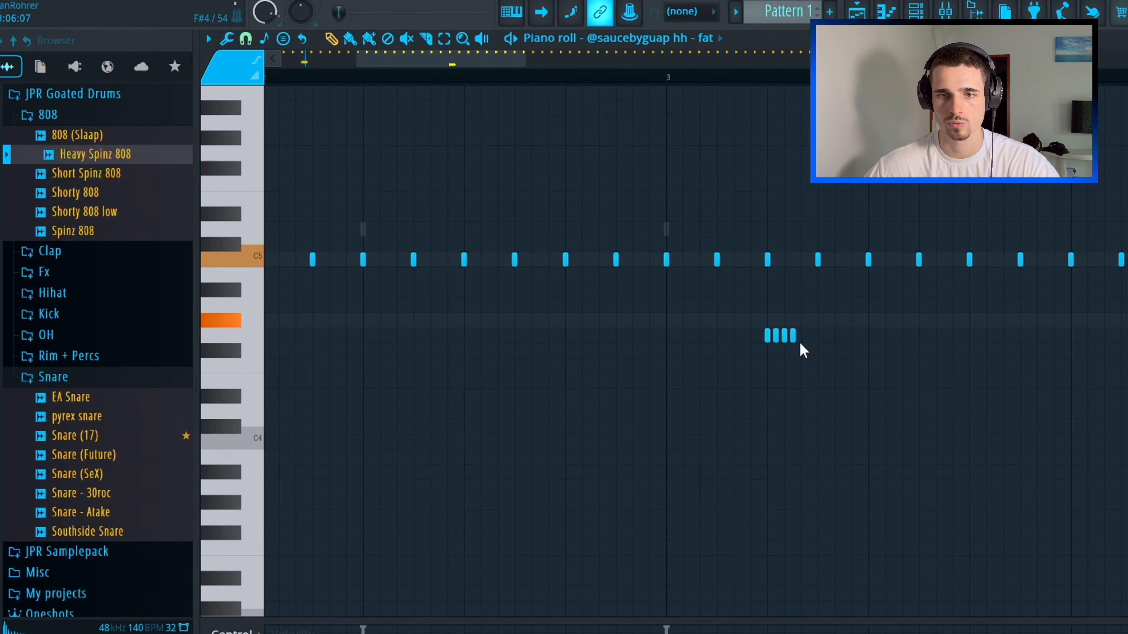
key("space")
Insert an extra C5 hi-hat hit between the regular hits around the middle of bar 2 and of bar 4.
left_click_drag(474, 60, 462, 81)
key("space")
left_click(510, 266)
left_click_drag(509, 266, 476, 242)
key("space")
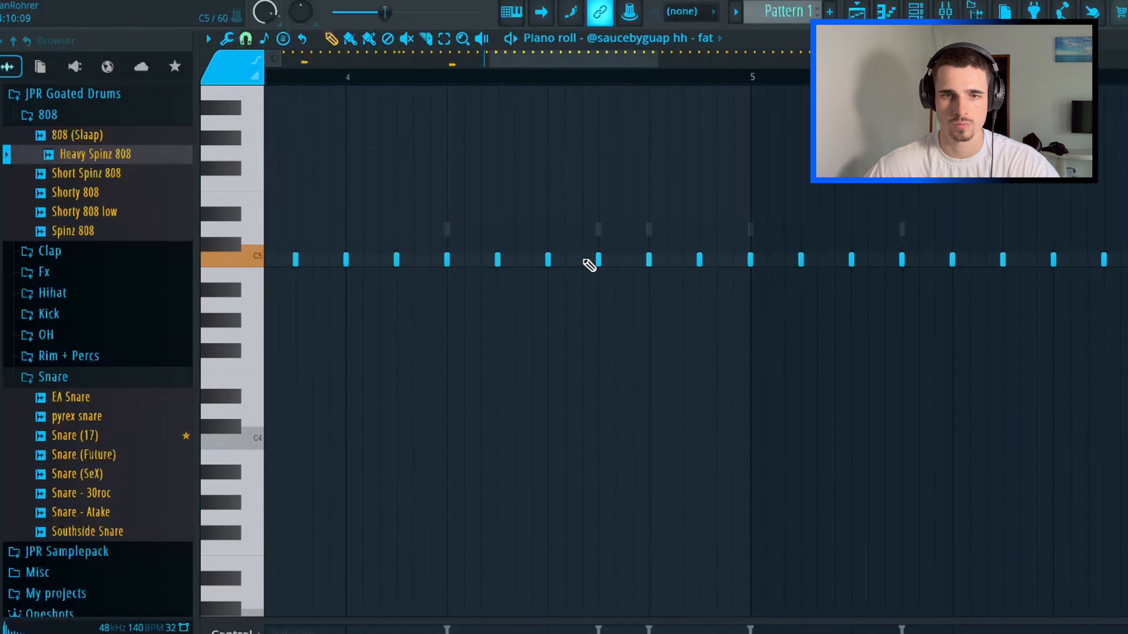
left_click(573, 260)
Place three G#4 hi-hat notes near the end of bar 4 and delete the last three C5 hits of that bar.
left_click(648, 321)
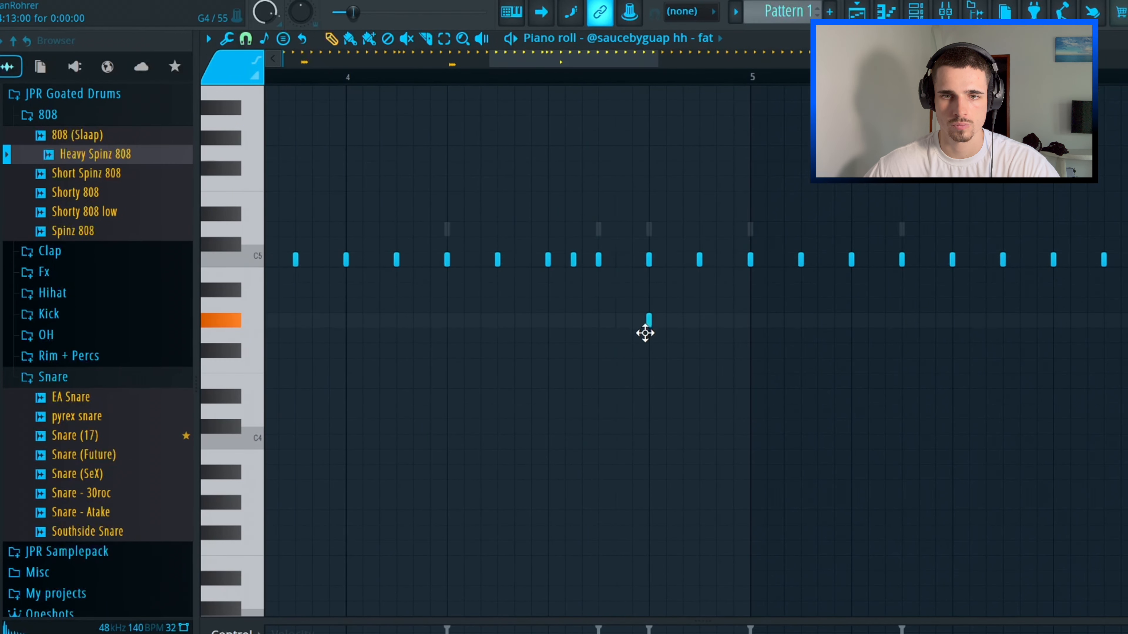
left_click(674, 321)
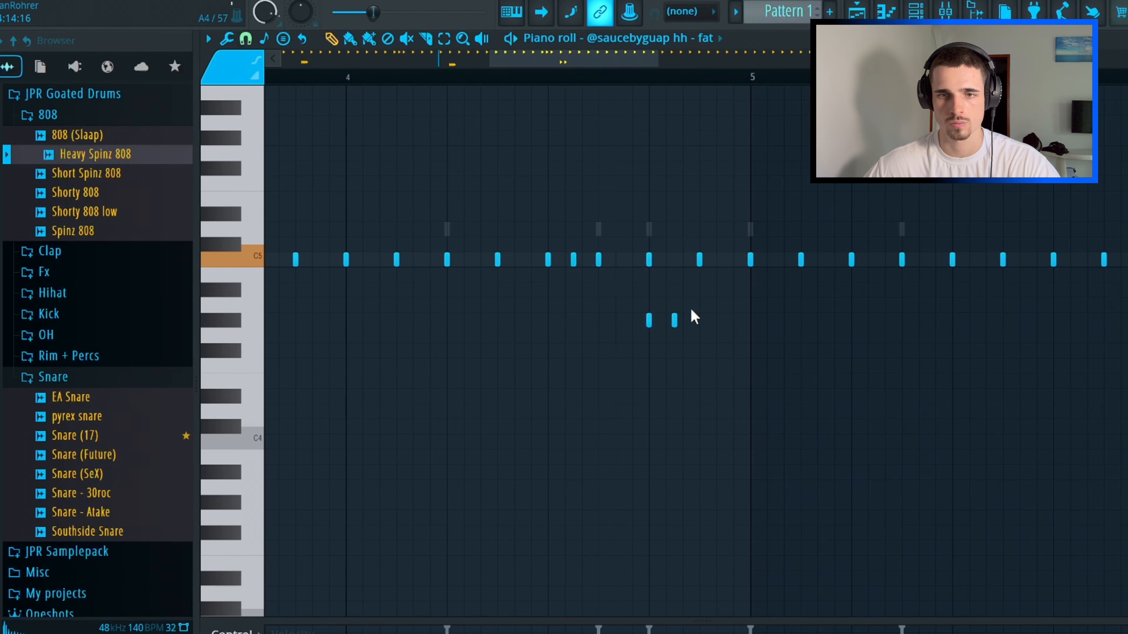
left_click(699, 320)
right_click(699, 260)
right_click(649, 261)
right_click(598, 262)
Respace the G#4 notes at the end of bar 4 into four even hits and restore the C5 hit before them.
left_click(667, 324)
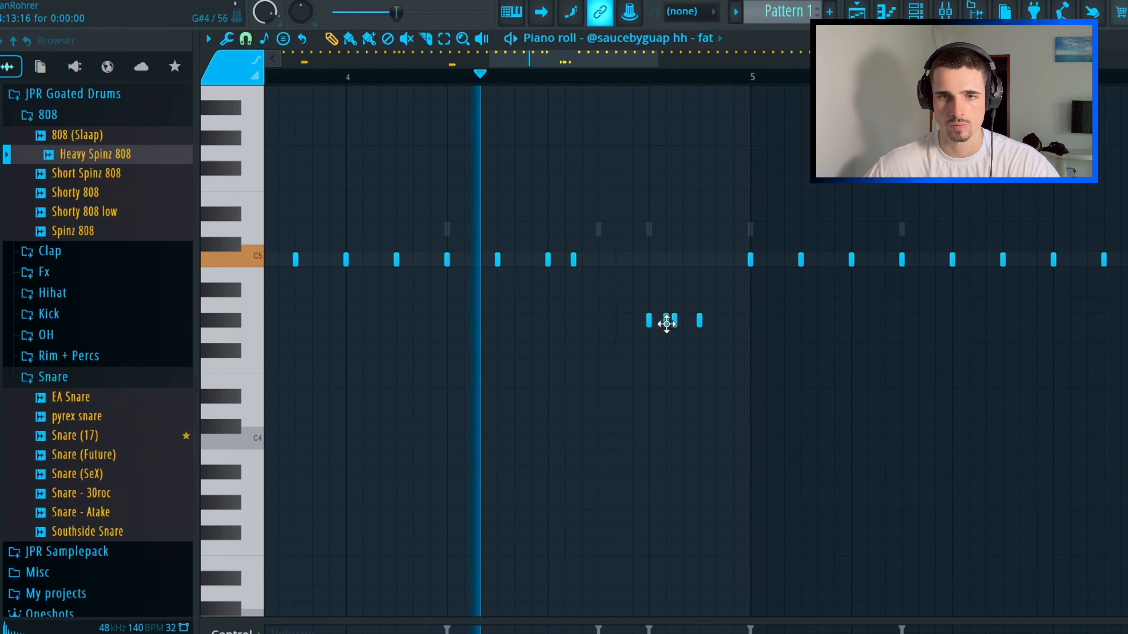
right_click(674, 324)
left_click(683, 326)
left_click_drag(616, 265, 599, 266)
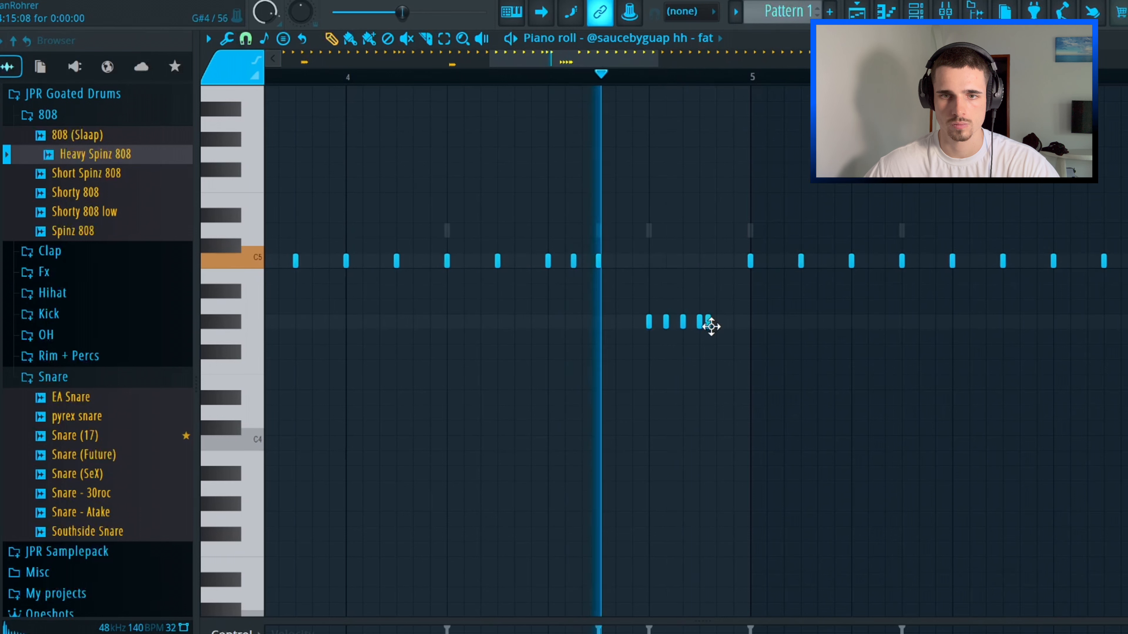
Rework the G#4 roll at the end of bar 4 into three tight hits followed by one separate hit.
left_click(657, 322)
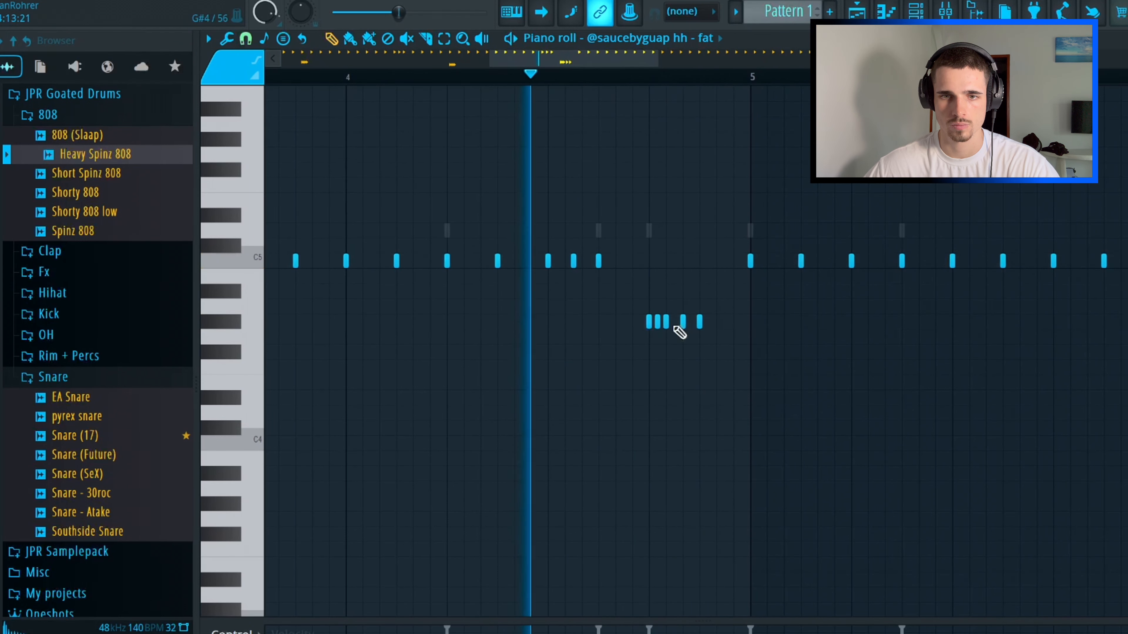
left_click(675, 326)
left_click(692, 325)
right_click(699, 324)
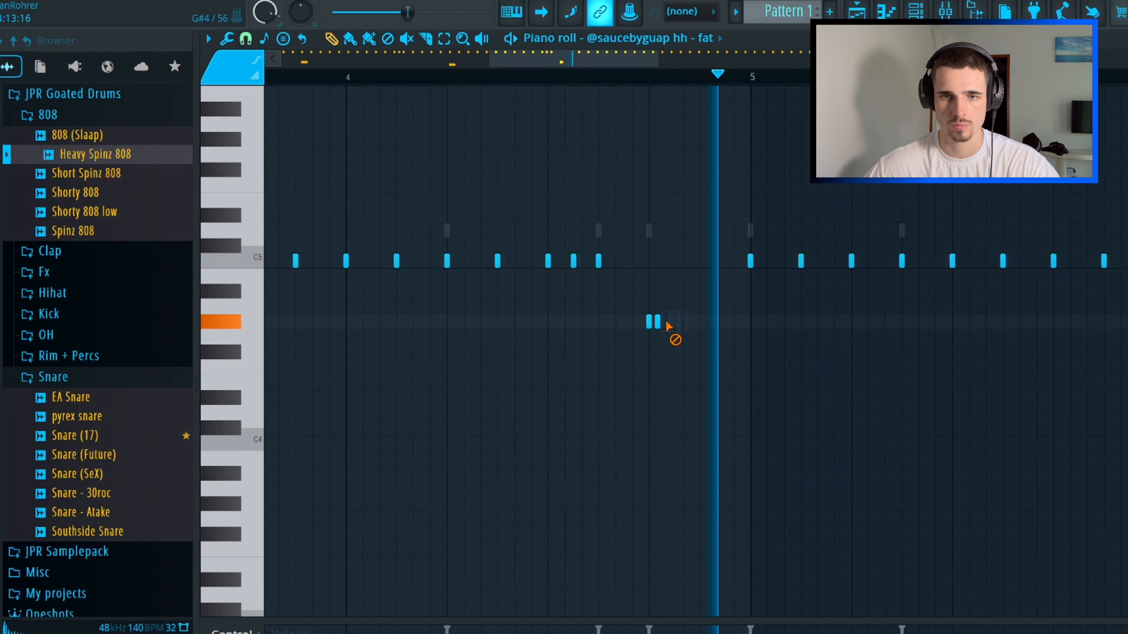
left_click(666, 322)
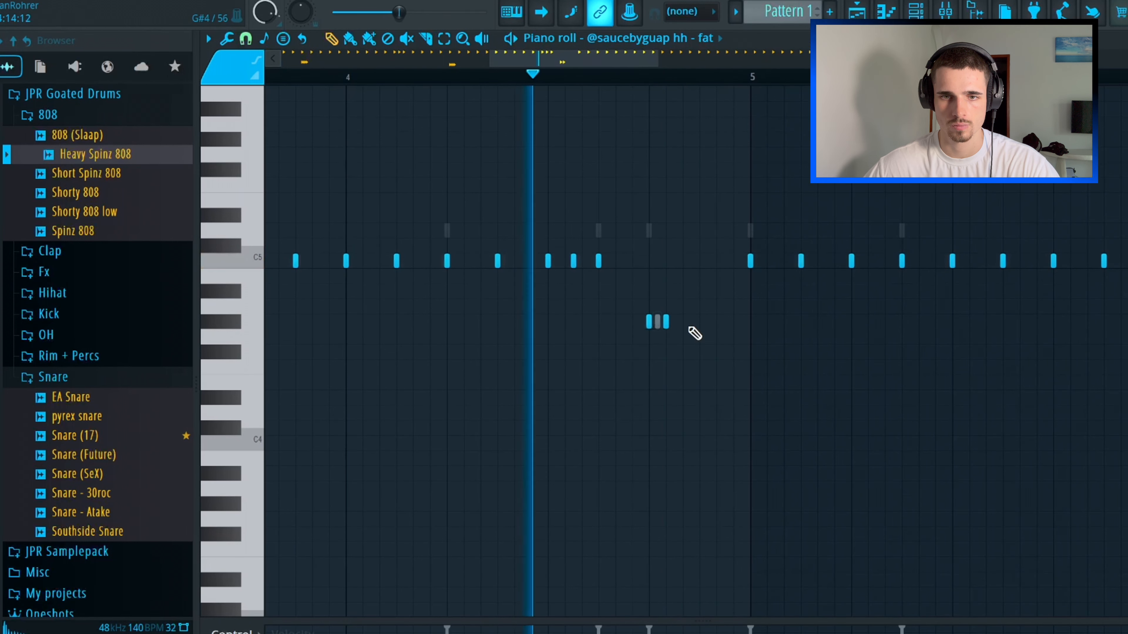
left_click(698, 323)
right_click(650, 323)
right_click(657, 324)
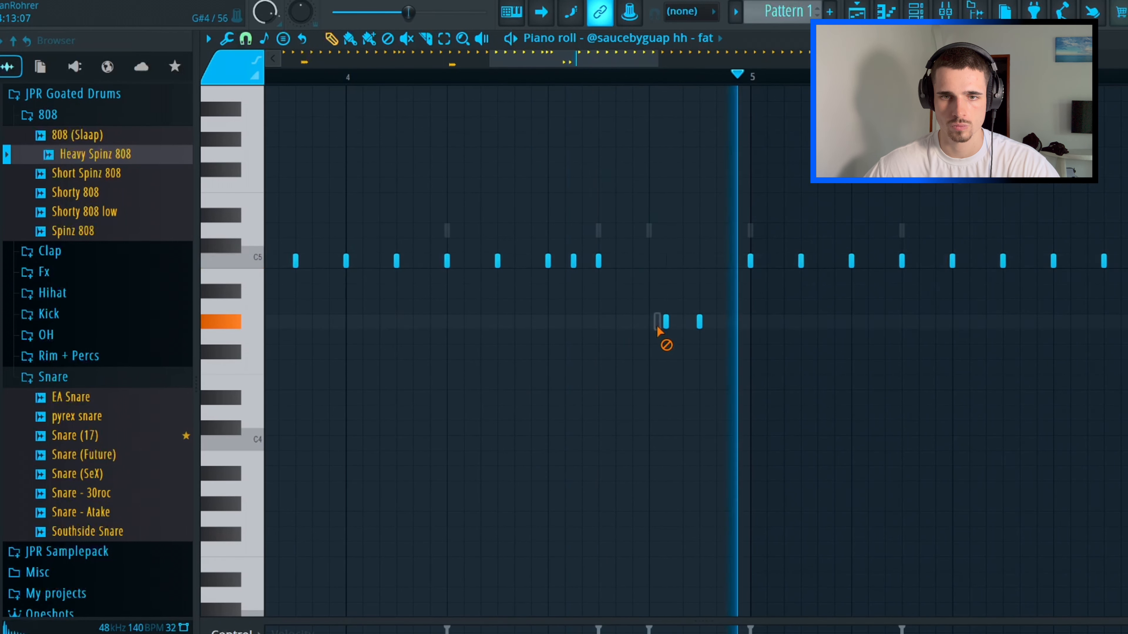
left_click(648, 323)
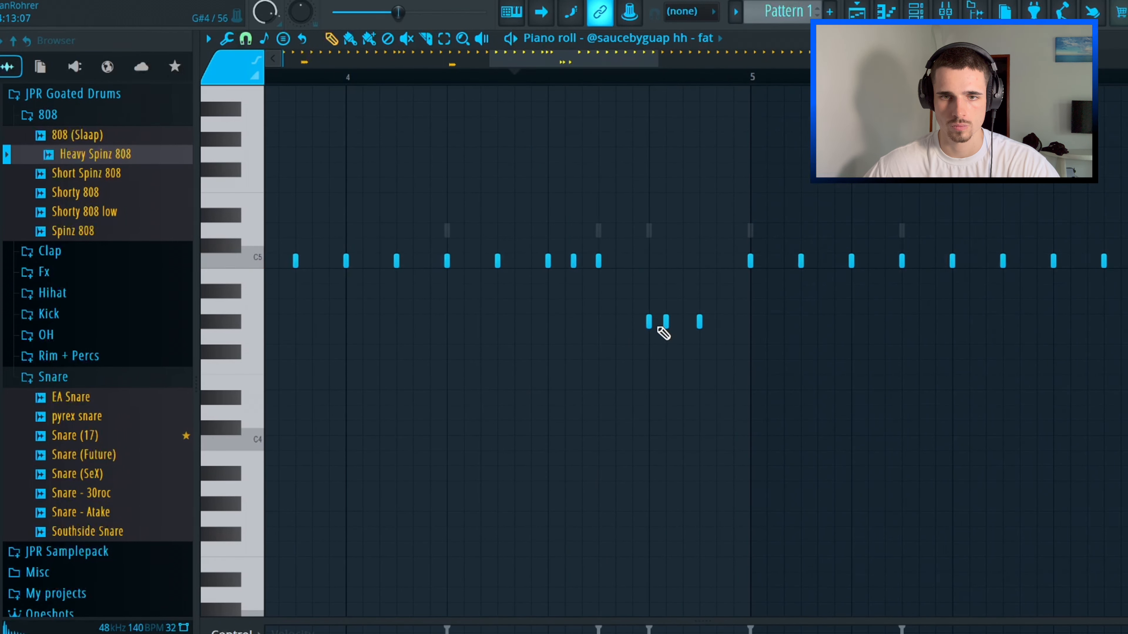
left_click(657, 322)
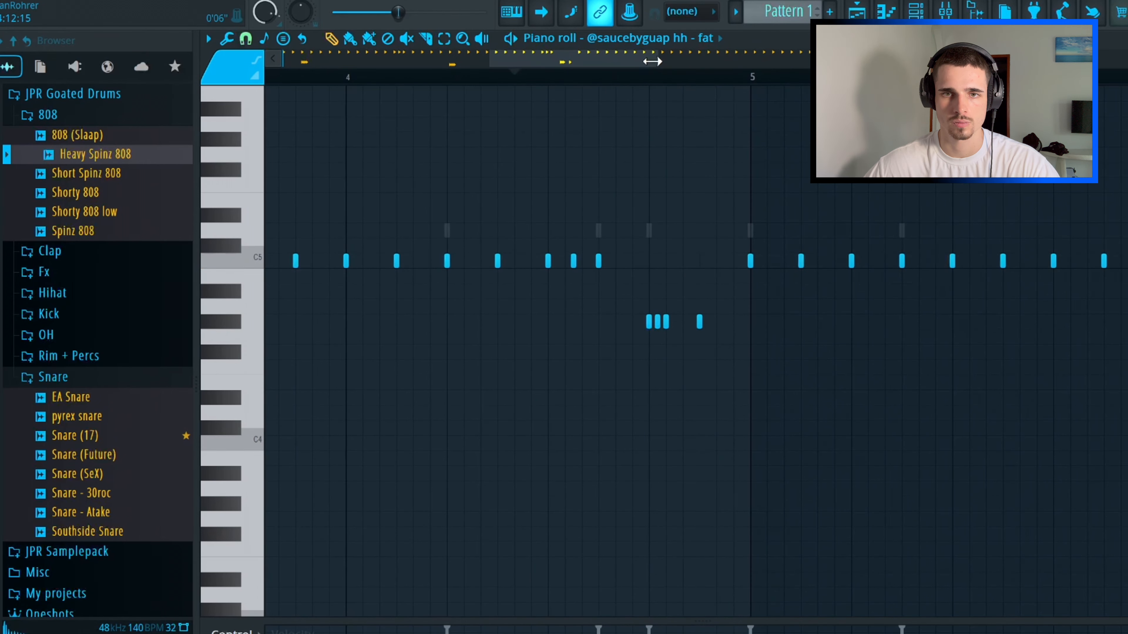
left_click_drag(652, 62, 1075, 66)
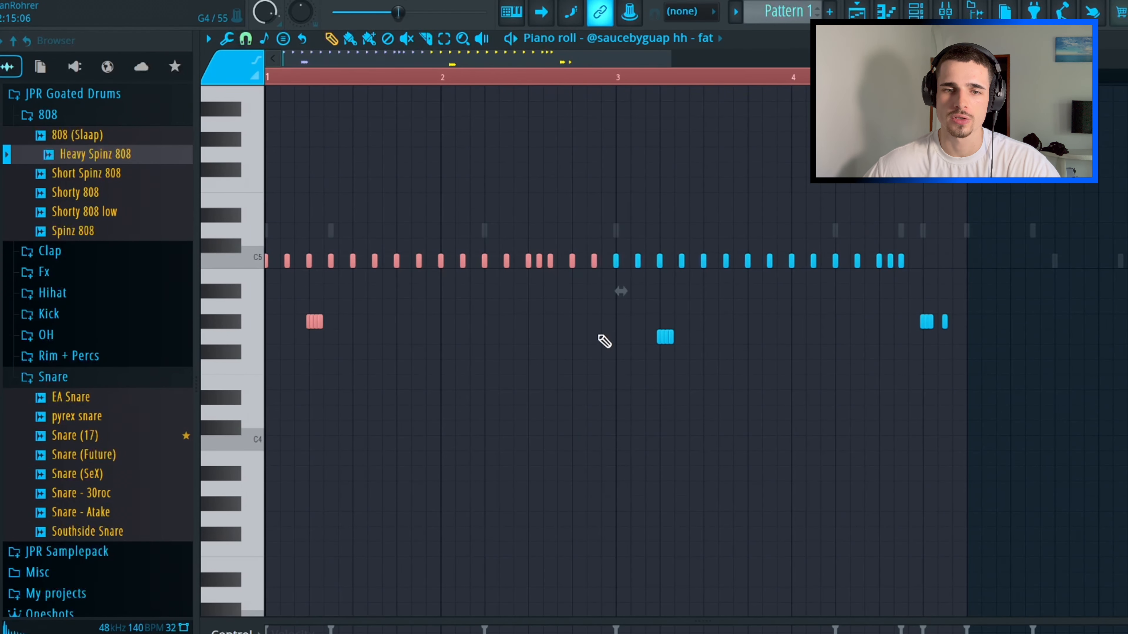
Select the whole four-bar hi-hat pattern and duplicate it into bars 5 to 8.
mouse_move(606, 340)
left_mouse_down()
mouse_move(198, 198)
mouse_move(154, 196)
mouse_move(129, 219)
mouse_move(149, 178)
left_mouse_up()
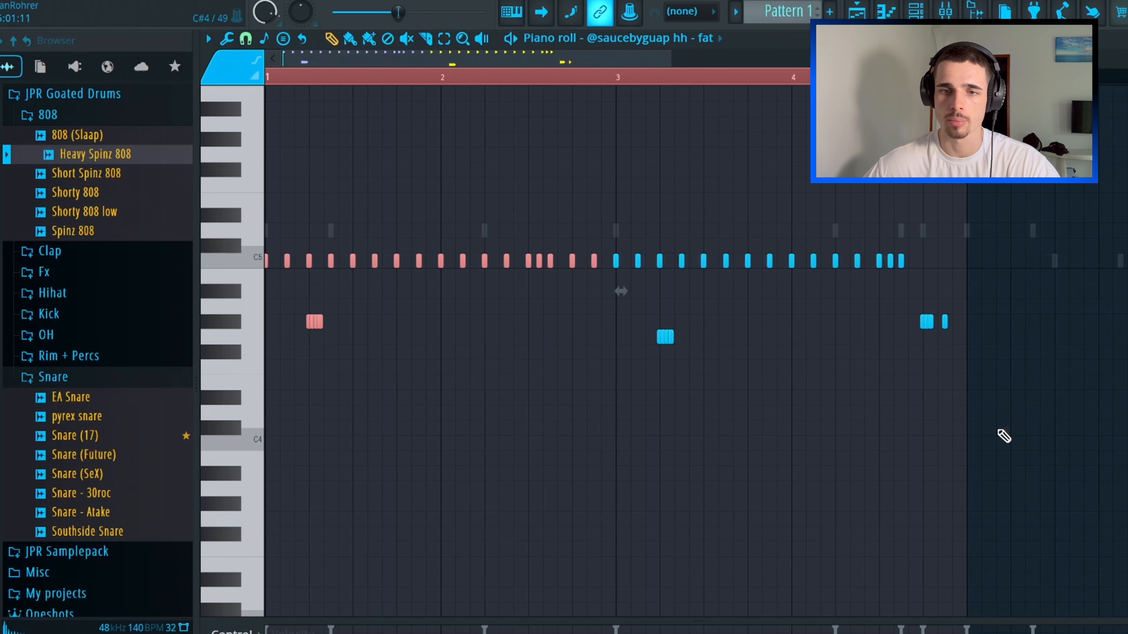
left_click_drag(1030, 438, 613, 199)
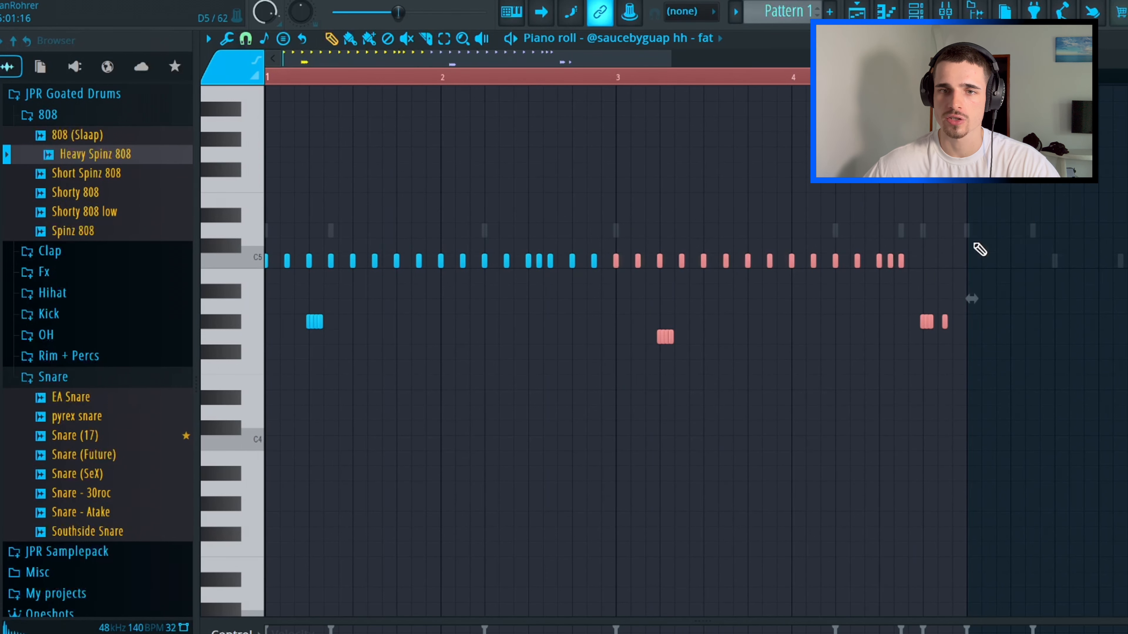
key("ctrl+a")
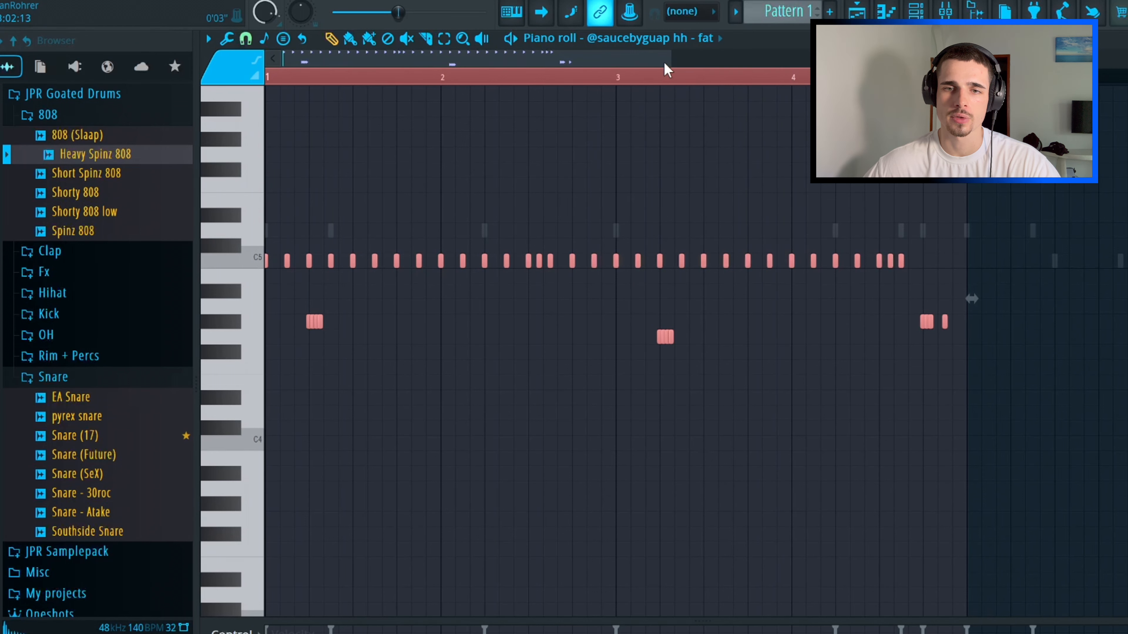
left_click_drag(668, 68, 809, 75)
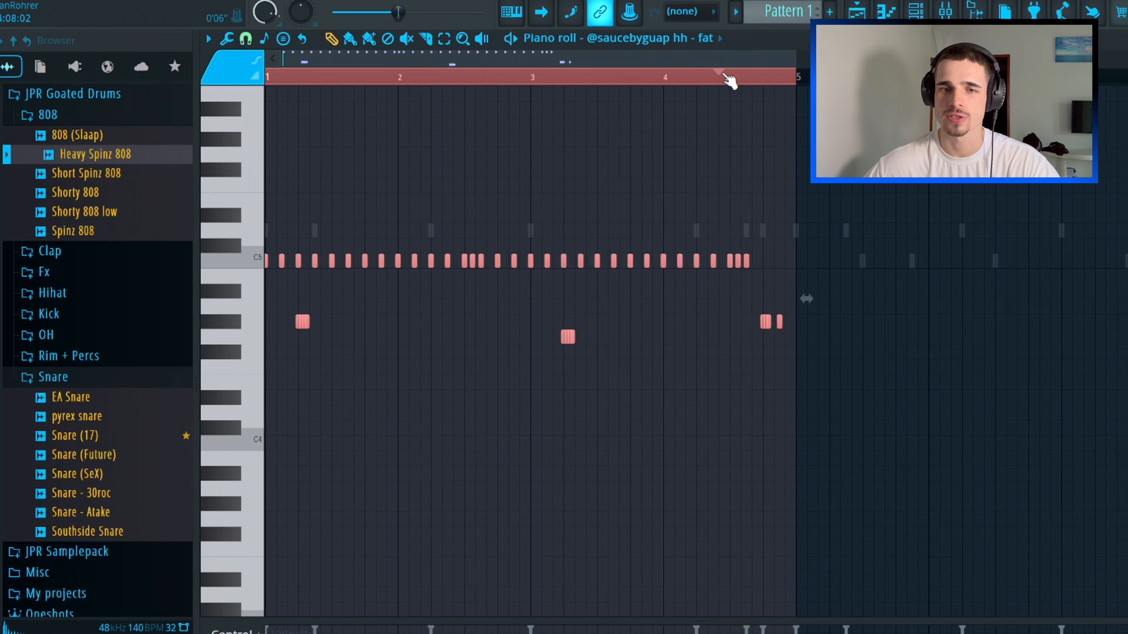
key("ctrl+b")
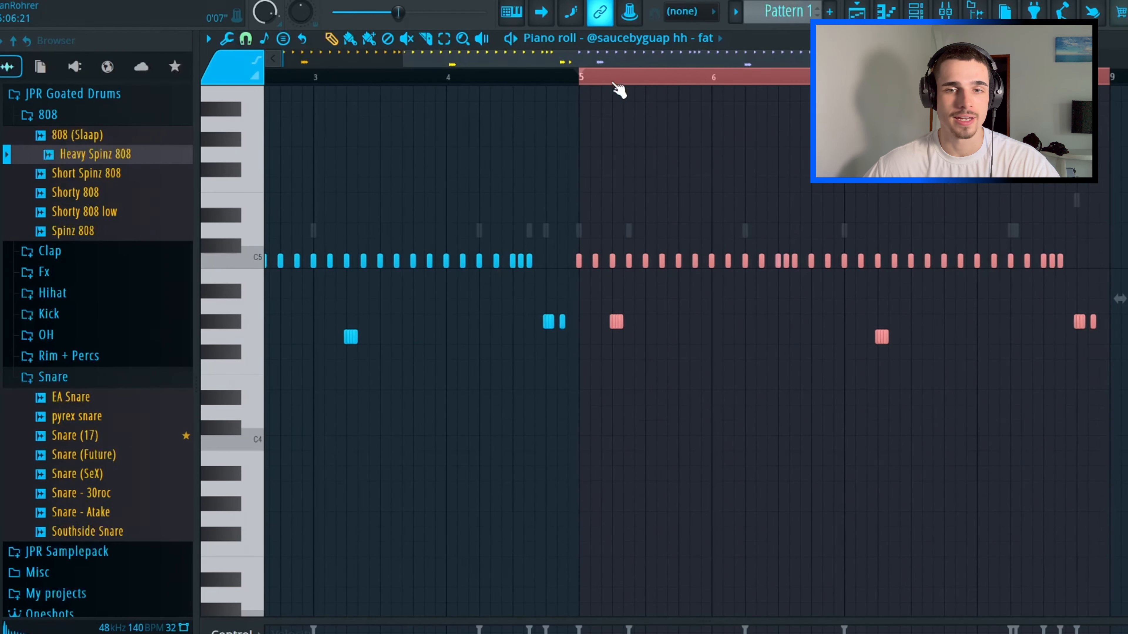
key("ctrl+d")
left_click(574, 77)
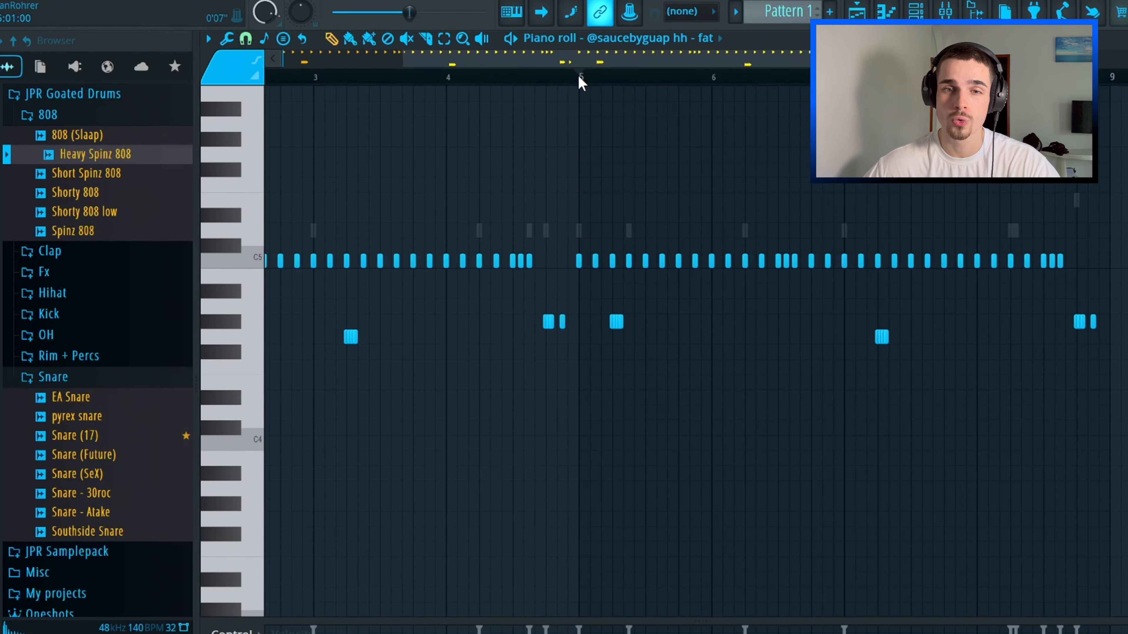
left_click_drag(730, 59, 395, 89)
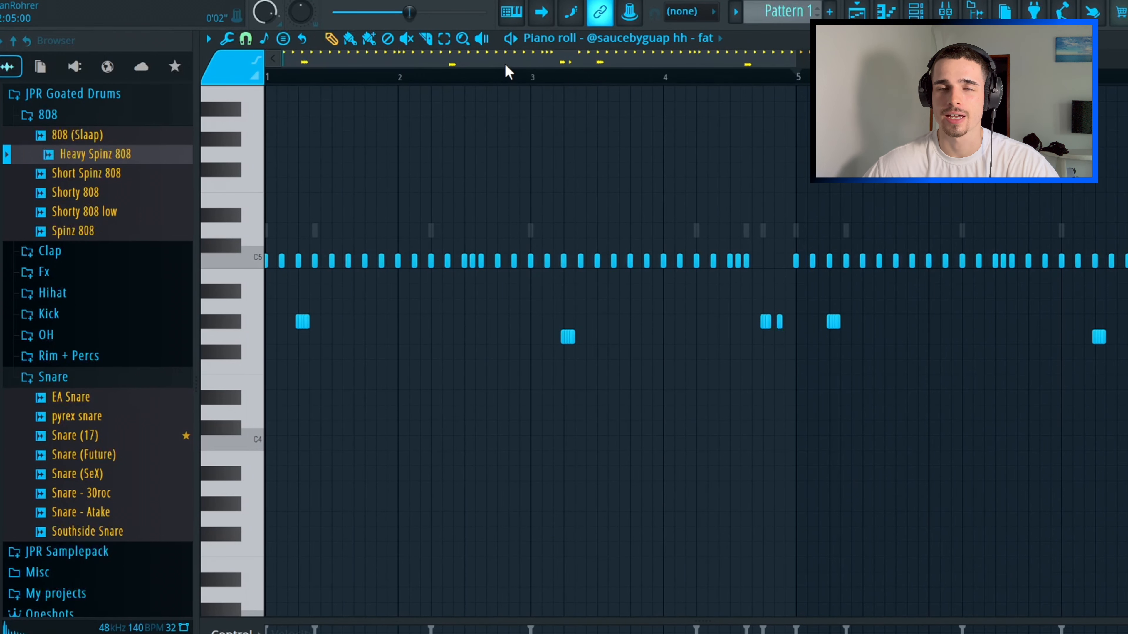
scroll(509, 71, "down", 1)
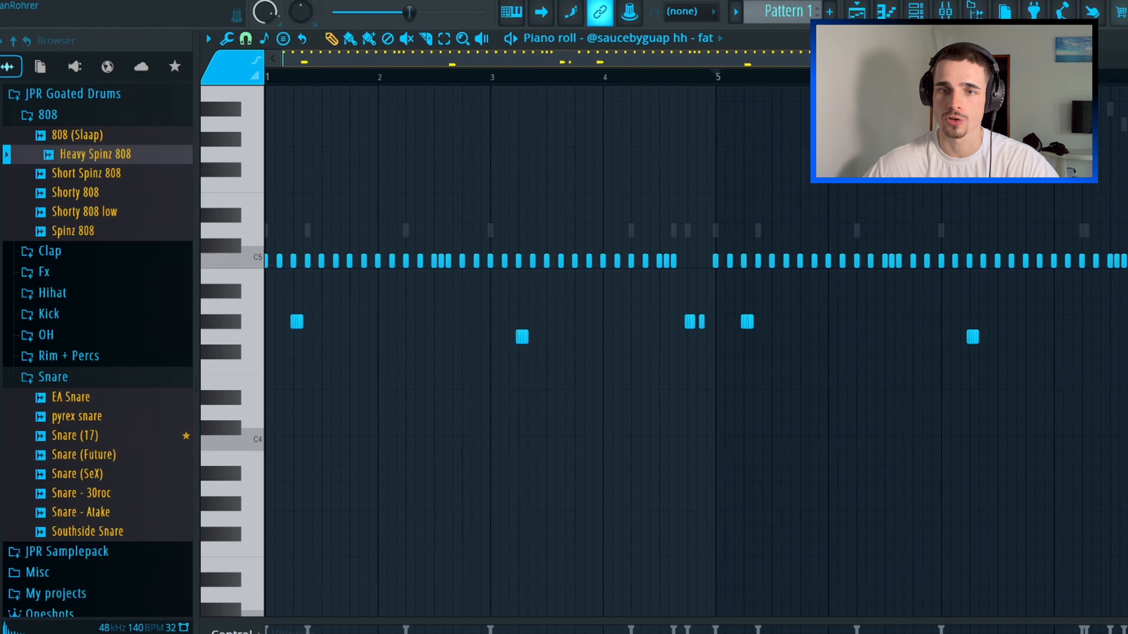
scroll(508, 71, "down", 1)
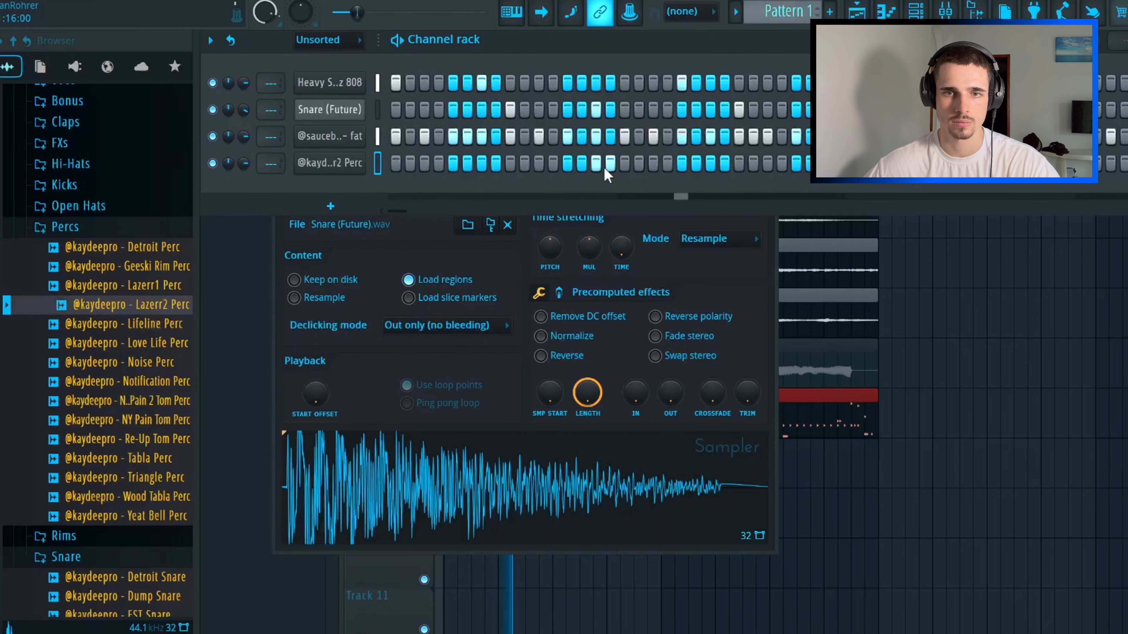
Duplicate the Lazerr2 Perc hits from bars 1 to 4 into bars 5 to 8 in its piano roll.
right_click(355, 163)
left_click(391, 160)
key("ctrl+a")
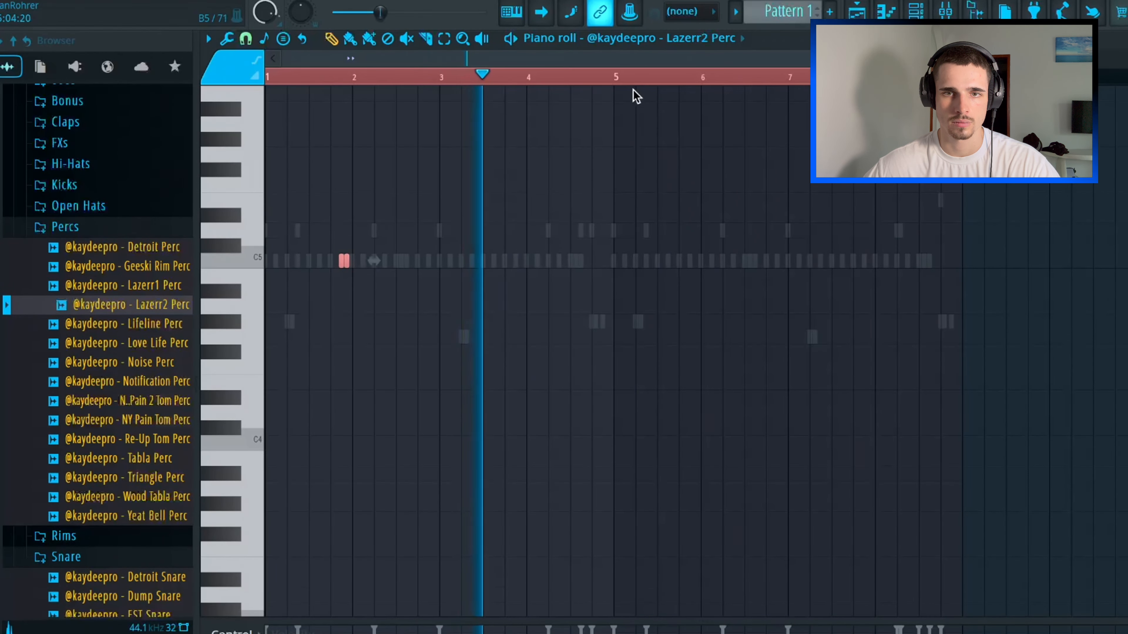
left_click_drag(627, 82, 614, 83)
key("ctrl+b")
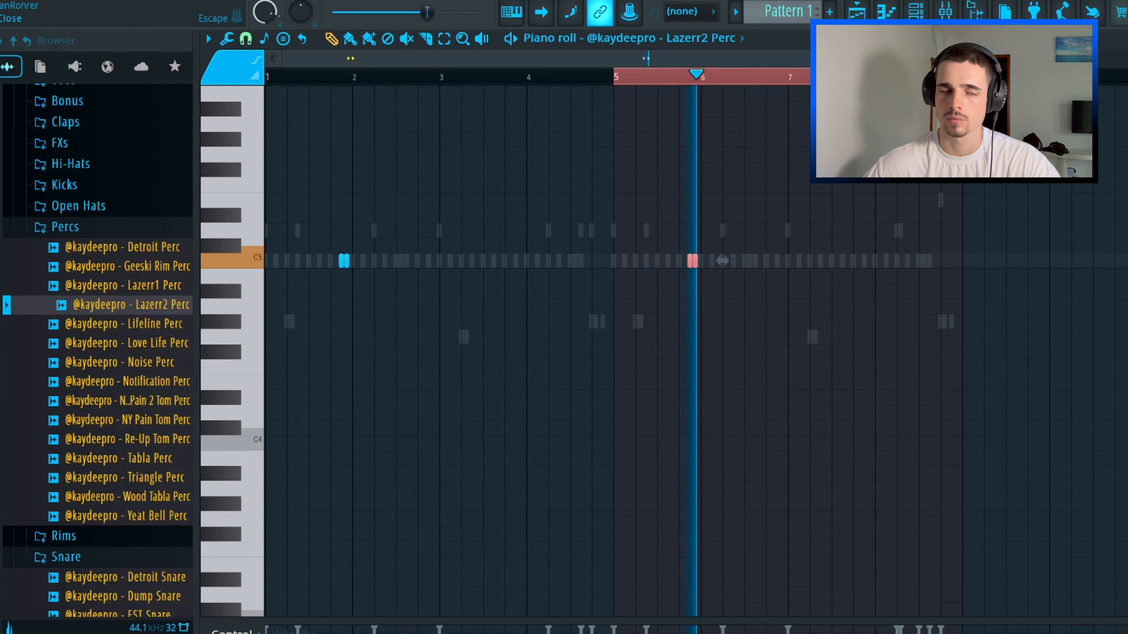
key("Escape")
Audition open hats from the 15K Drum Kit and add the Television Open-Hat as a new channel below the Lazerr2 Perc.
left_click(144, 382)
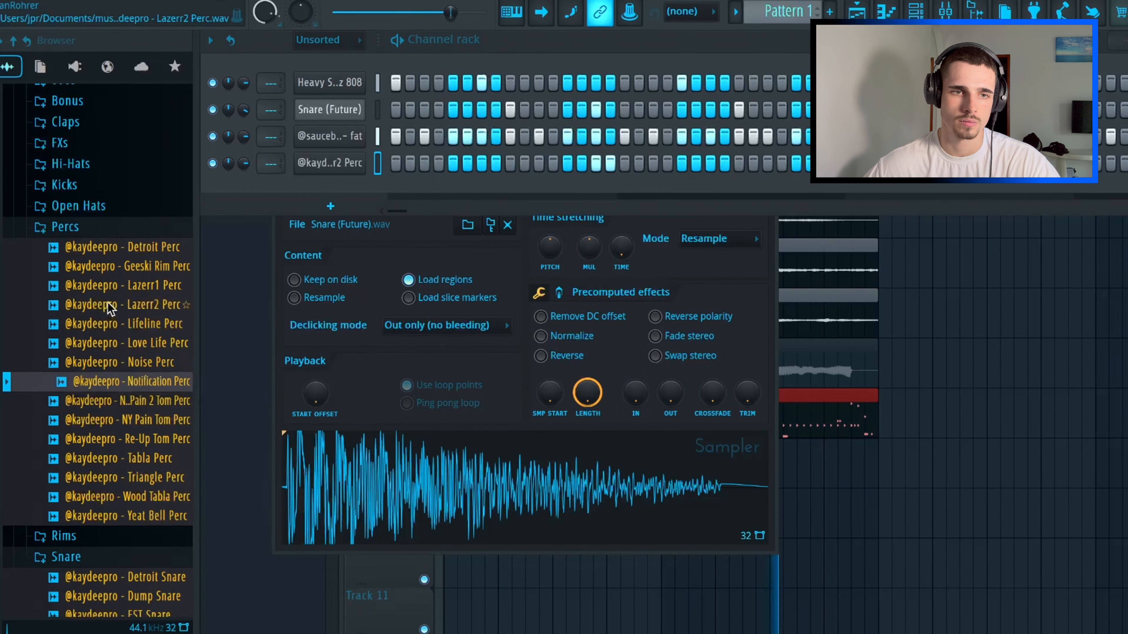
scroll(107, 302, "up", 2)
left_click(77, 283)
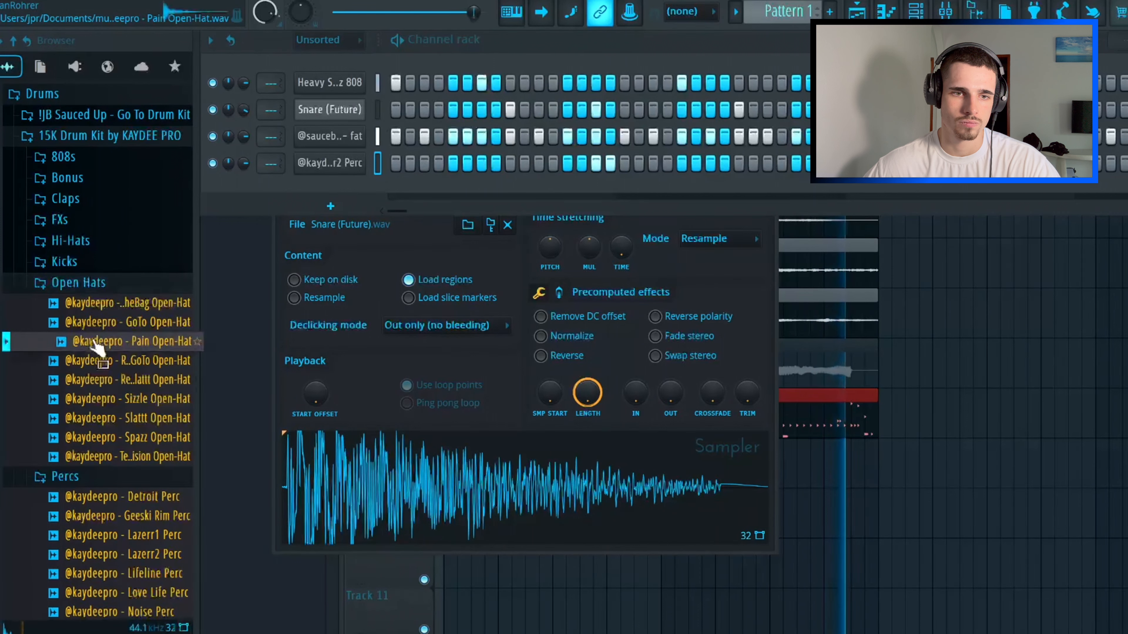
left_click(116, 399)
left_click(121, 436)
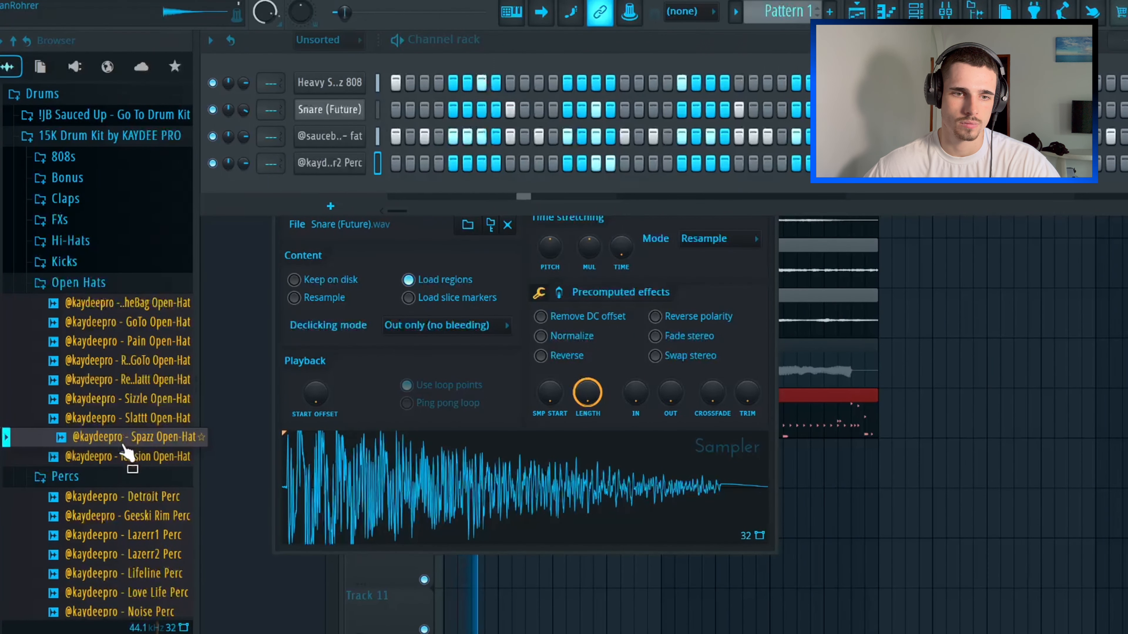
left_click(120, 456)
left_click_drag(126, 465, 402, 183)
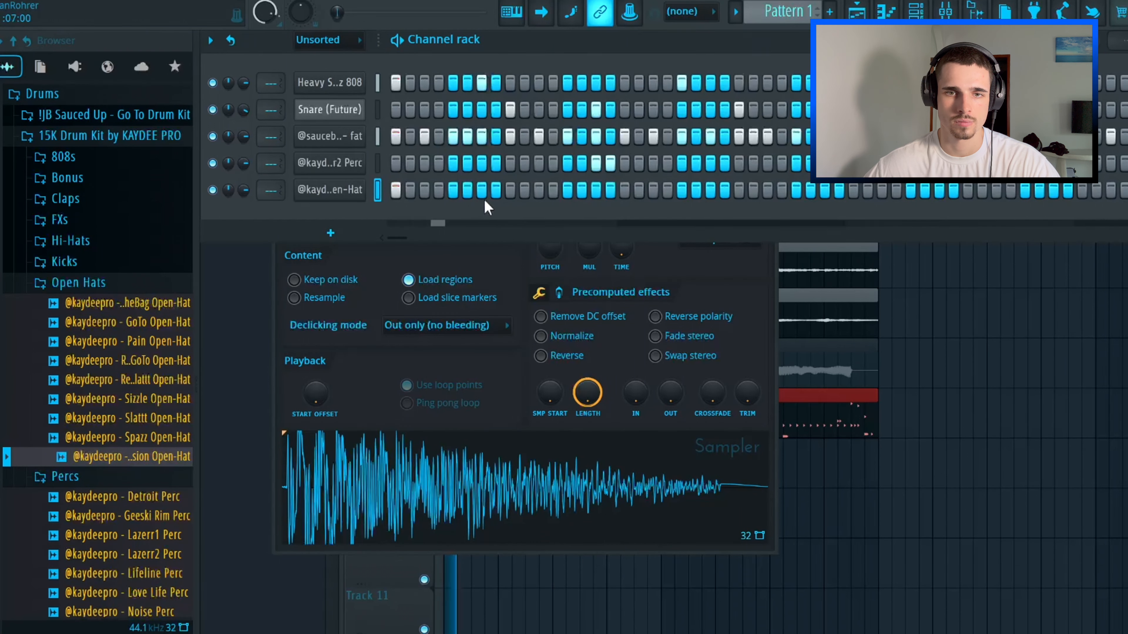
Place an open-hat hit on the first step of each of bars 1 to 4.
left_click(510, 190)
left_click(625, 190)
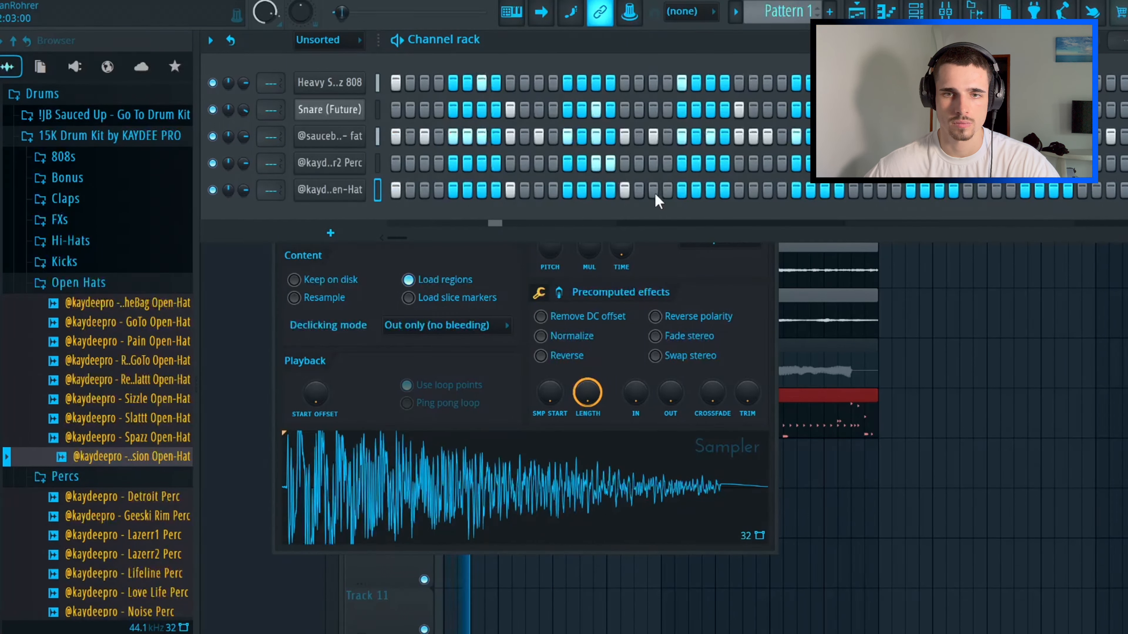
left_click(739, 190)
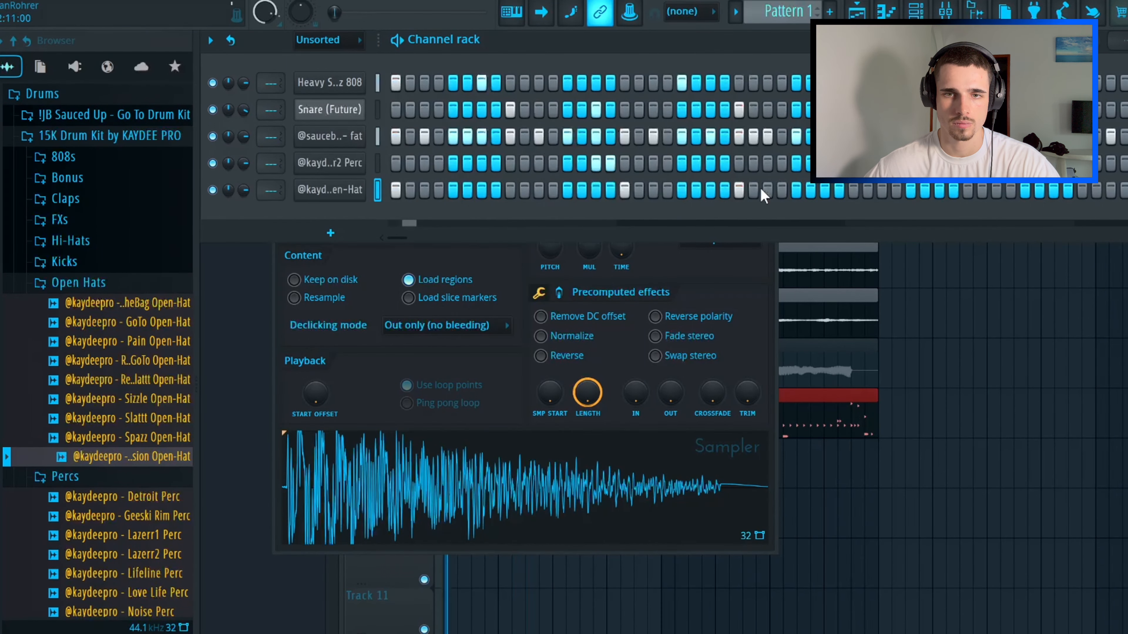
left_click(853, 190)
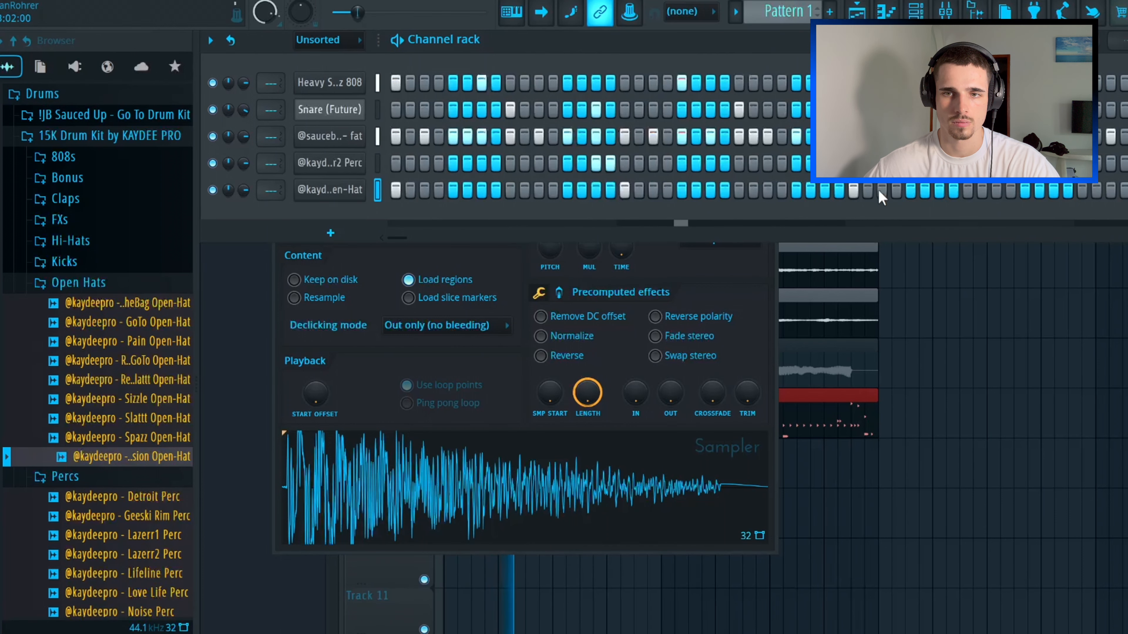
left_click(1082, 190)
Duplicate the four open-hat hits into bars 5 to 8 in the piano roll, then return to the channel rack.
right_click(351, 189)
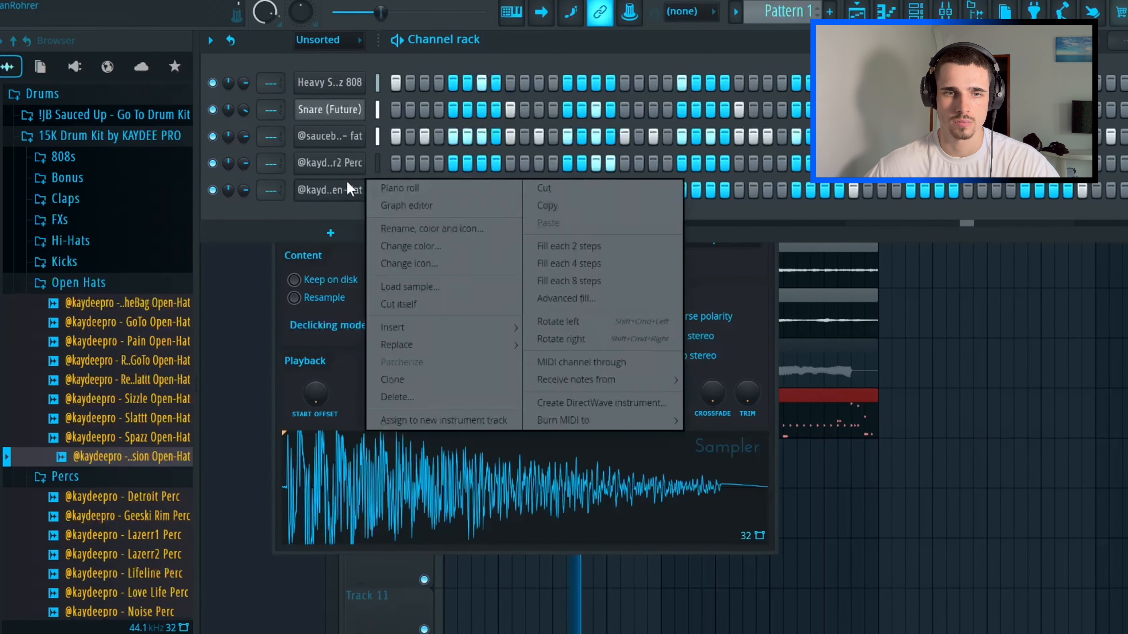
left_click(393, 190)
key("ctrl+b")
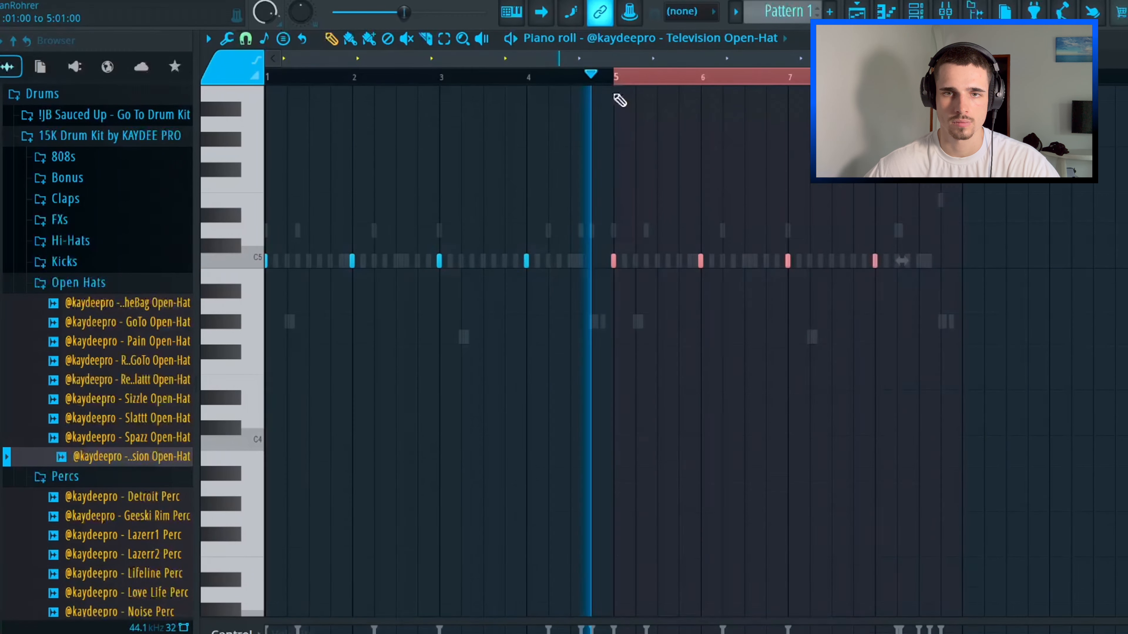
left_click(205, 33)
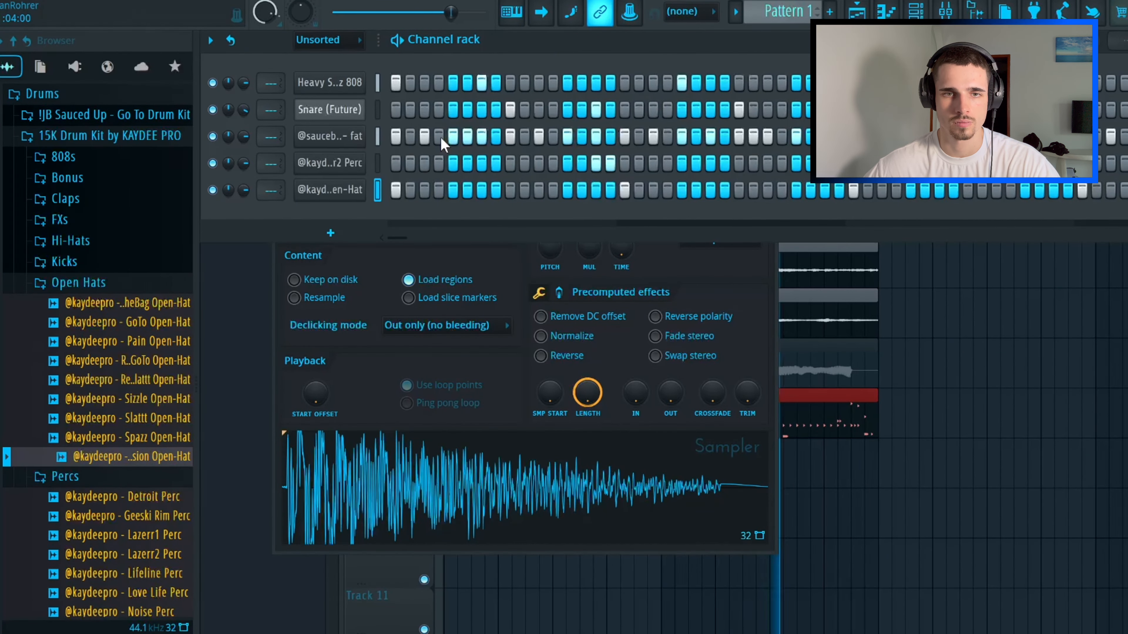
Audition snares from the 15K Drum Kit and add the Flint Snare as a new channel directly below Snare (Future).
left_click(159, 289)
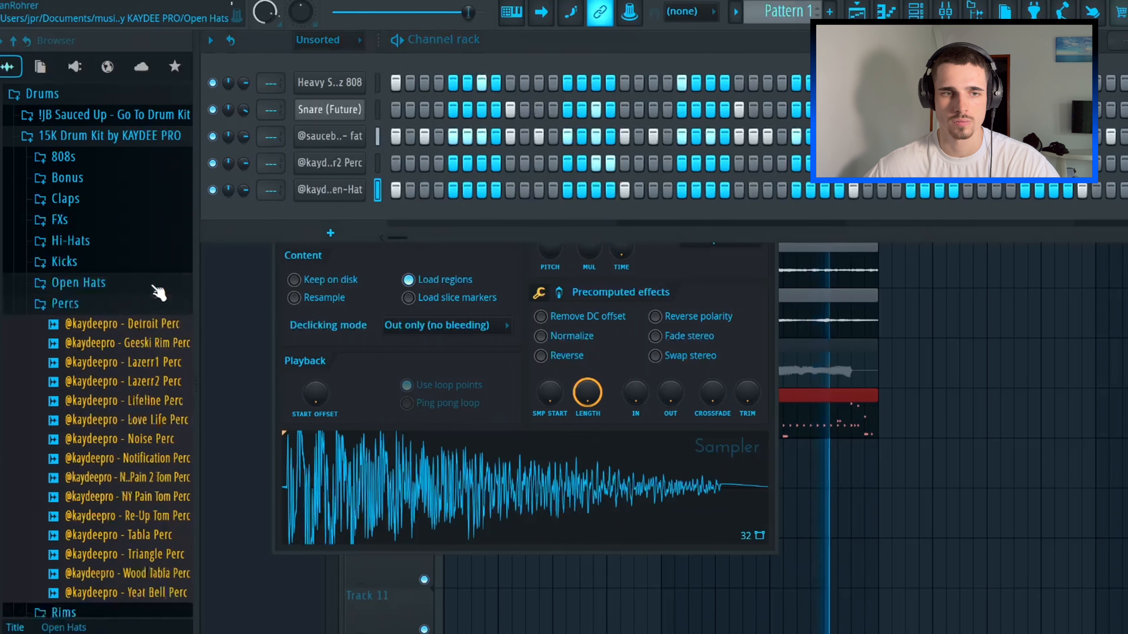
left_click(127, 304)
left_click(92, 348)
left_click(91, 349)
left_click(89, 425)
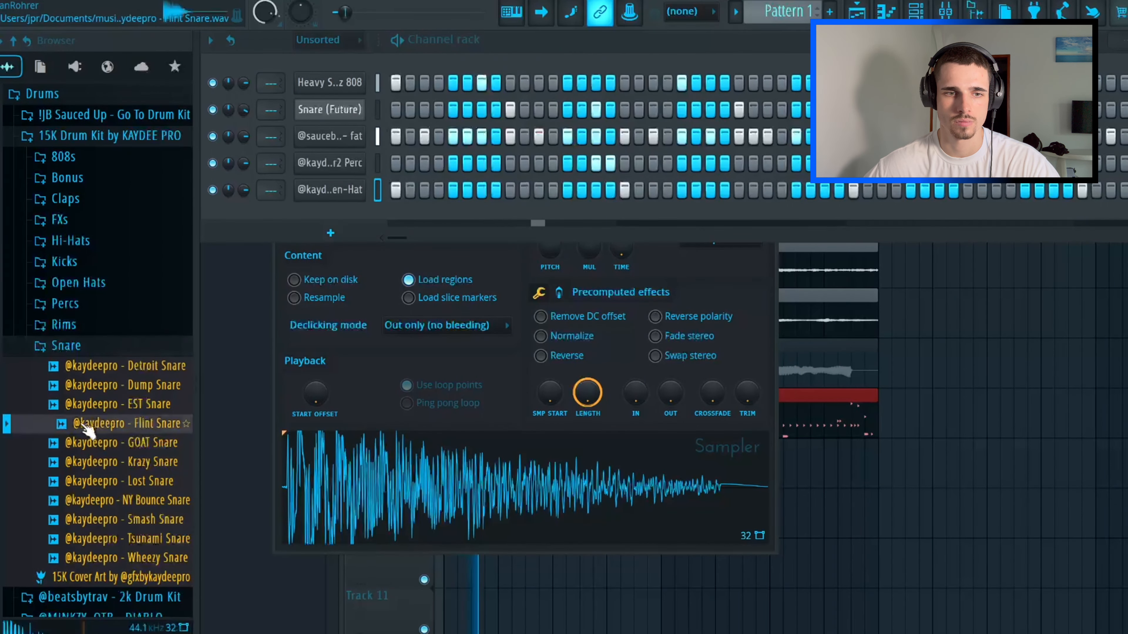
left_click(84, 404)
left_click(113, 442)
left_click_drag(88, 424, 338, 125)
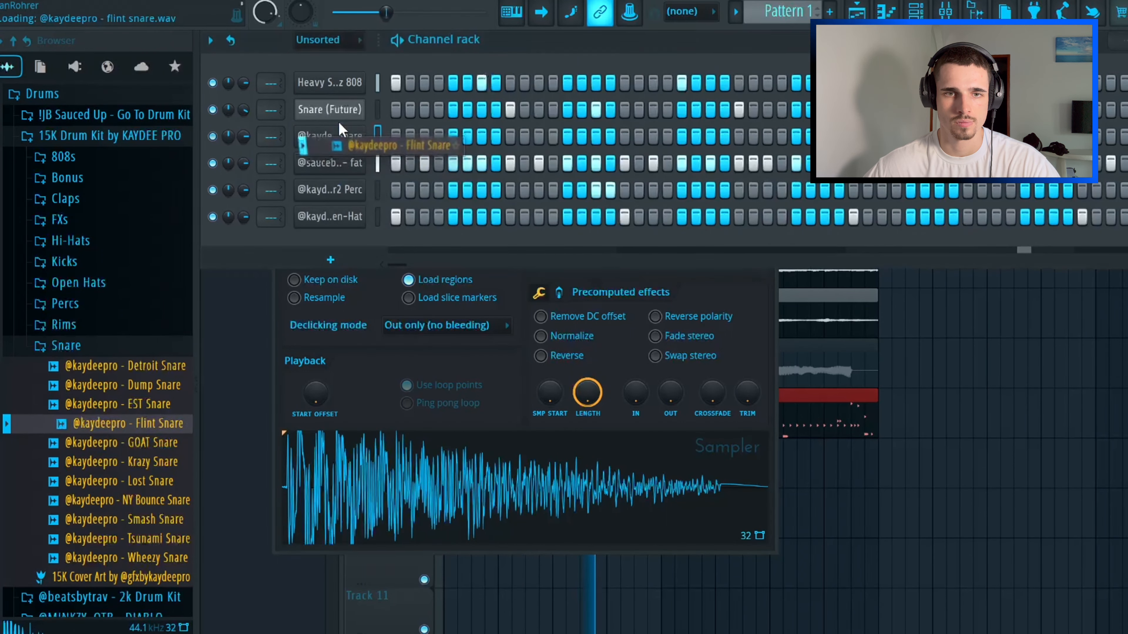
Open the Flint Snare's piano roll and place a C5 hit in the middle of bar 8.
right_click(359, 135)
left_click(386, 134)
key("space")
scroll(778, 64, "up", 3)
left_click_drag(781, 63, 1066, 62)
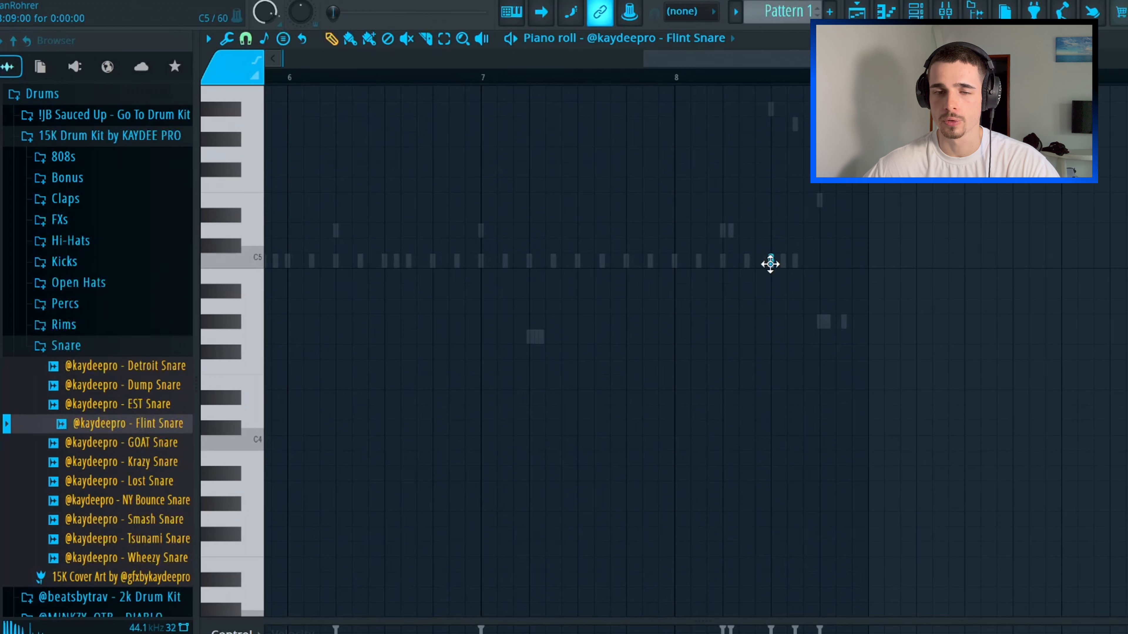
left_click(771, 262)
Build an A#4 Flint Snare roll at the end of bar 8 with three tight hits followed by one separate hit.
left_click(820, 292)
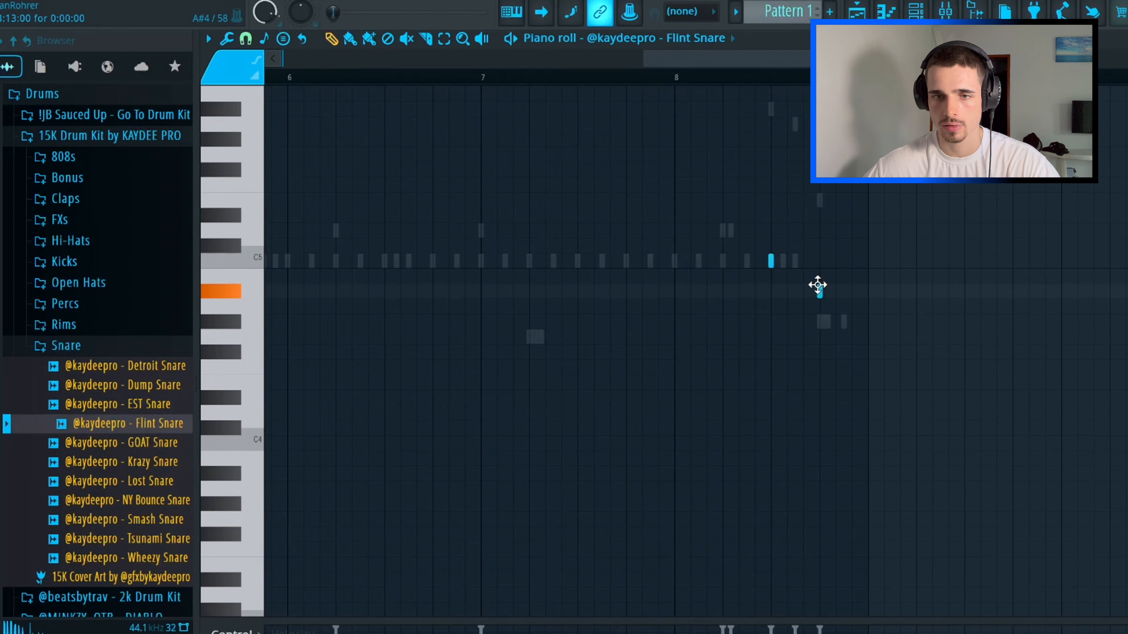
left_click(827, 292)
left_click(835, 291)
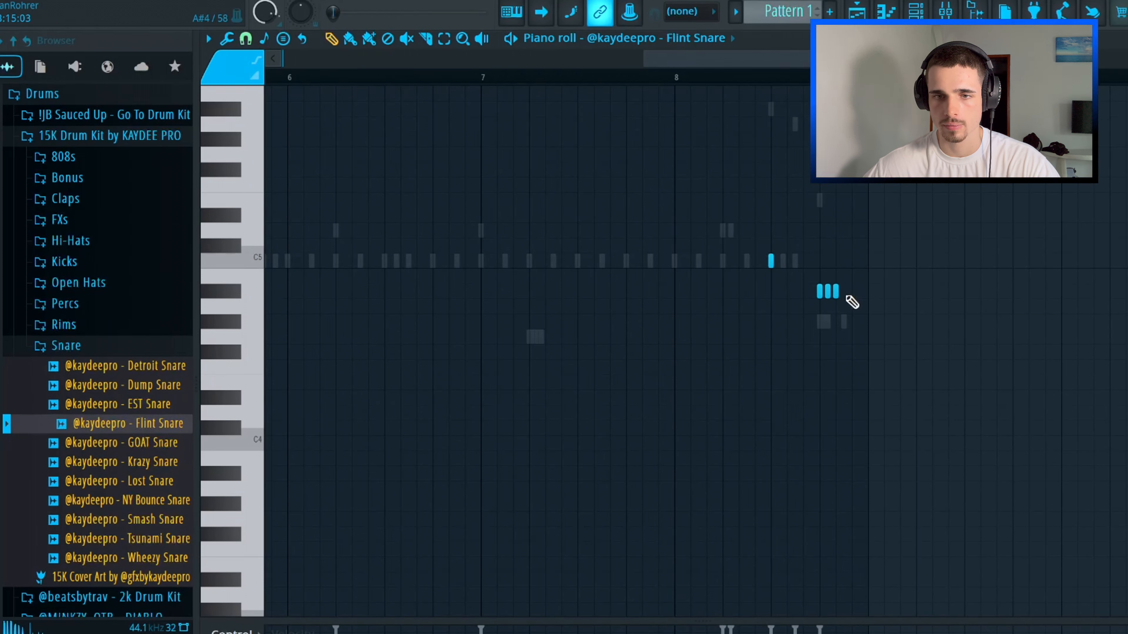
left_click(842, 294)
left_click_drag(834, 296, 824, 296)
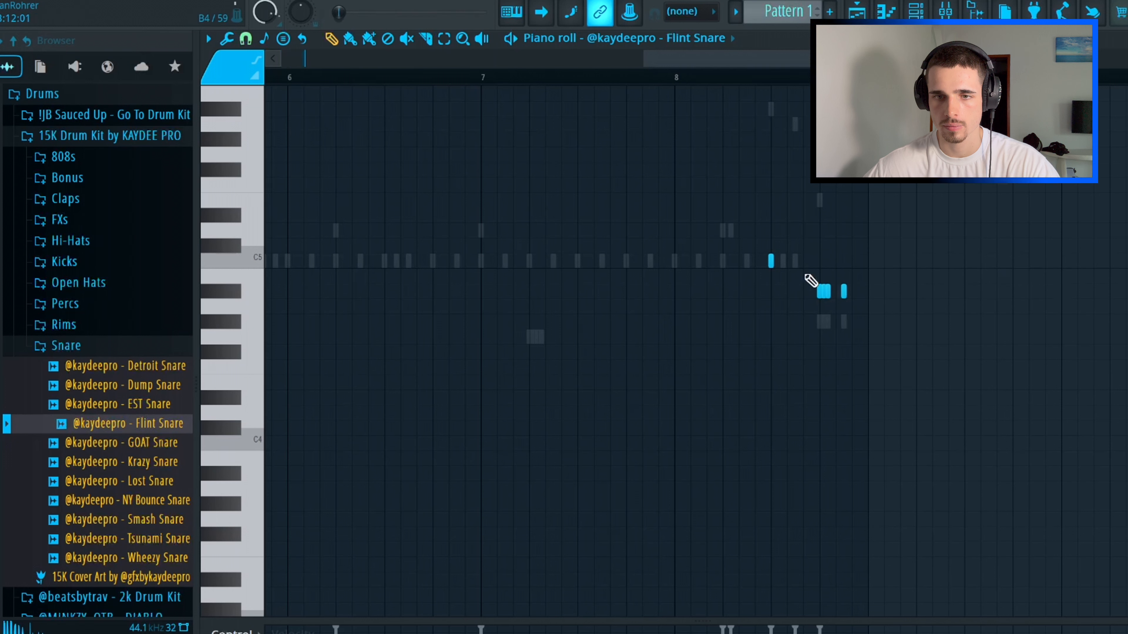
Add a second C5 snare hit and a B4 hit between the middle of bar 8 and the A#4 roll, checking by playback.
key("space")
left_click(699, 82)
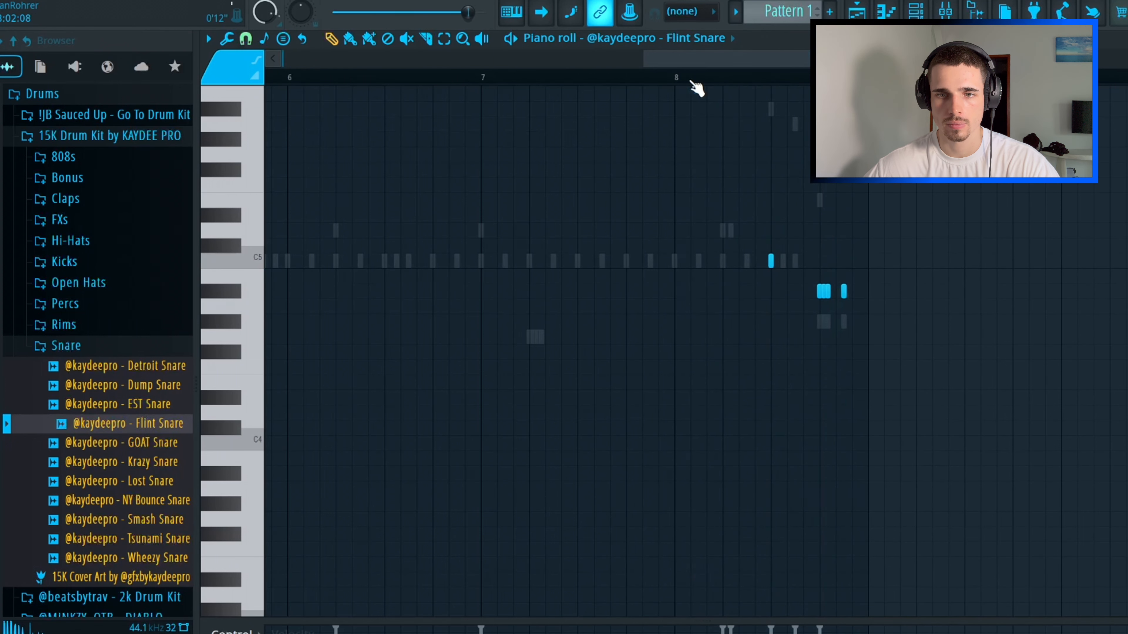
left_click_drag(795, 265, 794, 288)
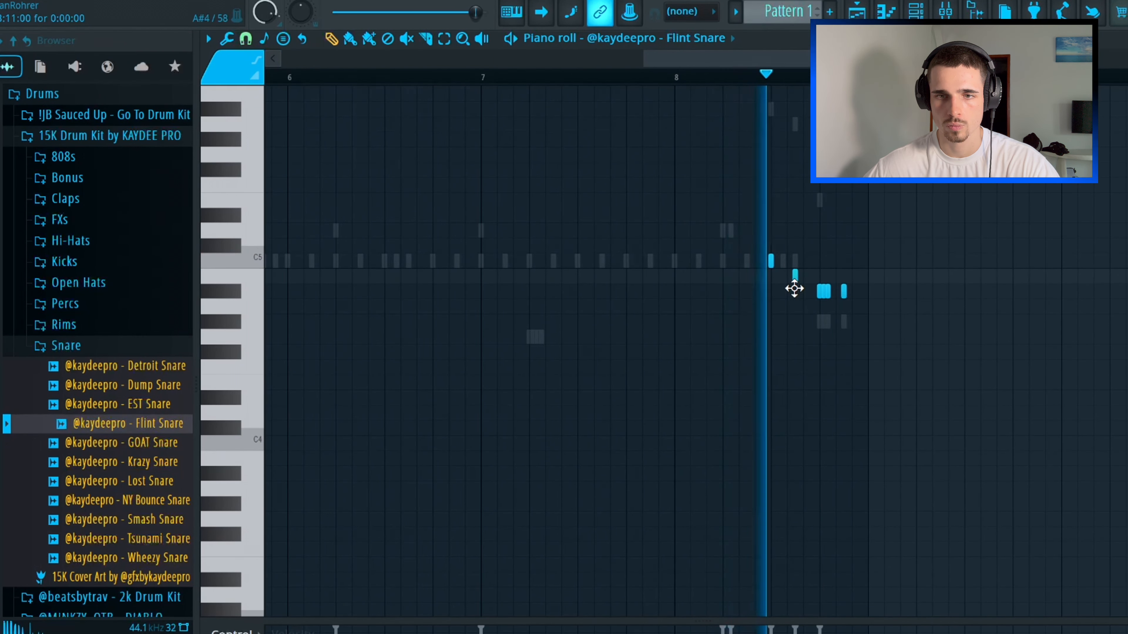
key("space")
key("space")
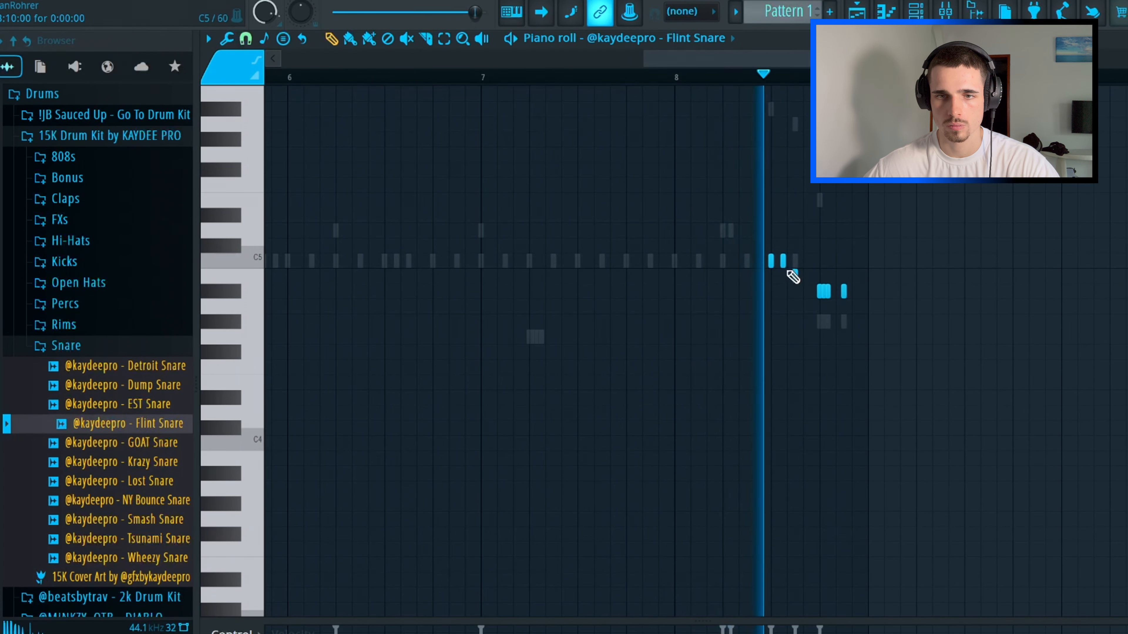
key("space")
key("space")
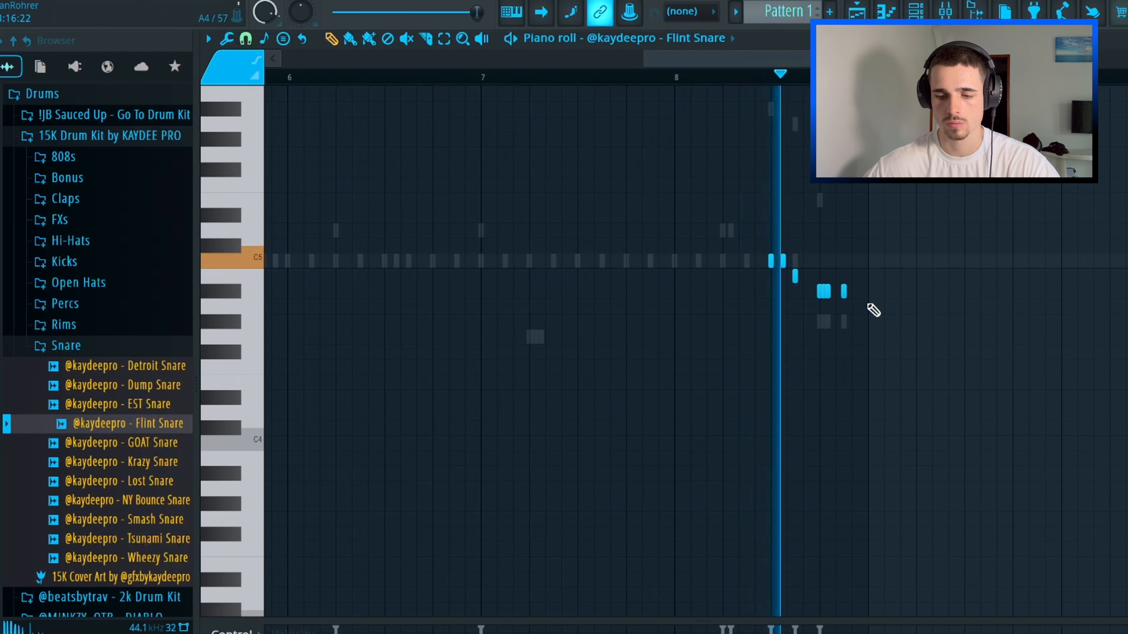
Transpose all Flint Snare notes down two semitones and play the fill from just before it.
key("shift+Down")
key("shift+Down")
left_click(749, 77)
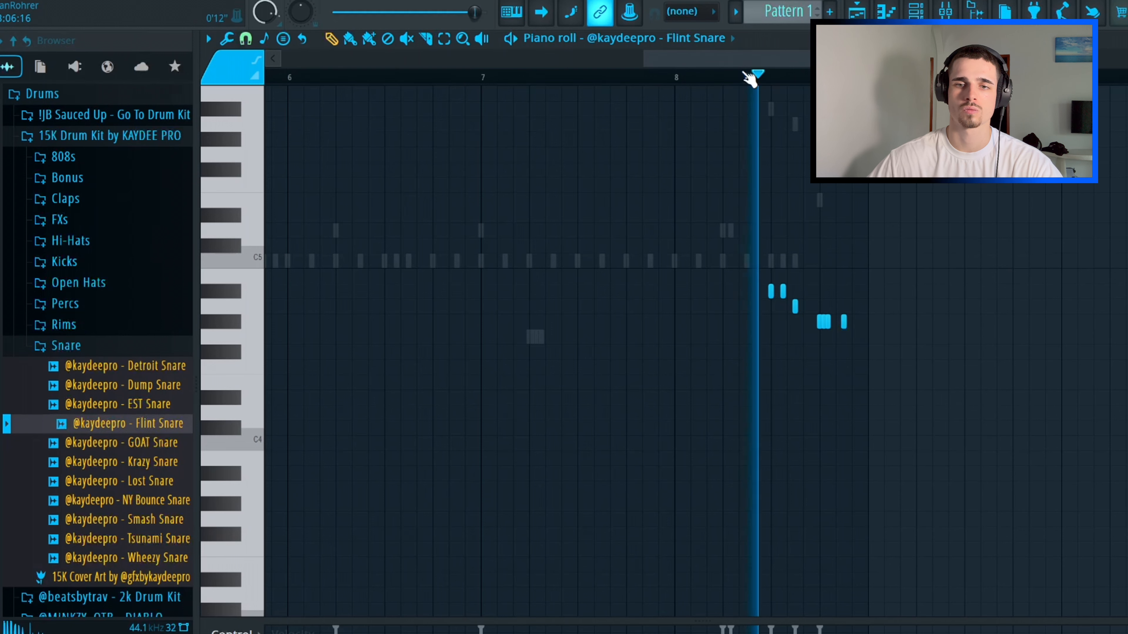
Open the mixer with the drum levels pulled down and set the Melody track to about -2.2 dB.
key("F9")
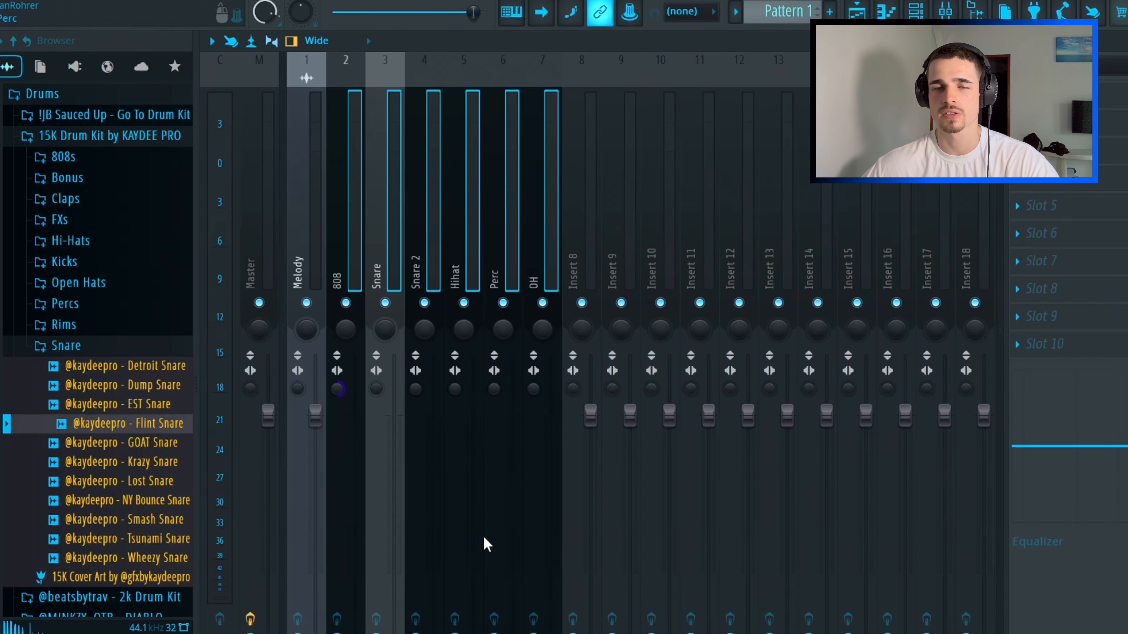
left_click(542, 280)
left_click(299, 272)
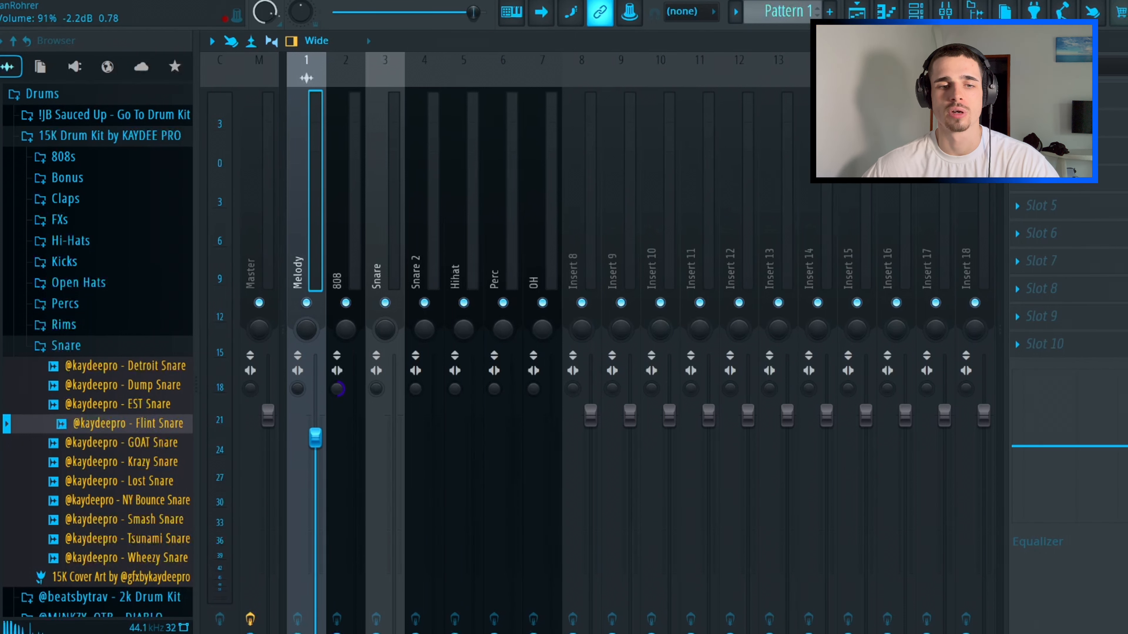
Raise the 808 mixer level to about -1.5 dB, balancing it against the melody in playback.
left_click(354, 628)
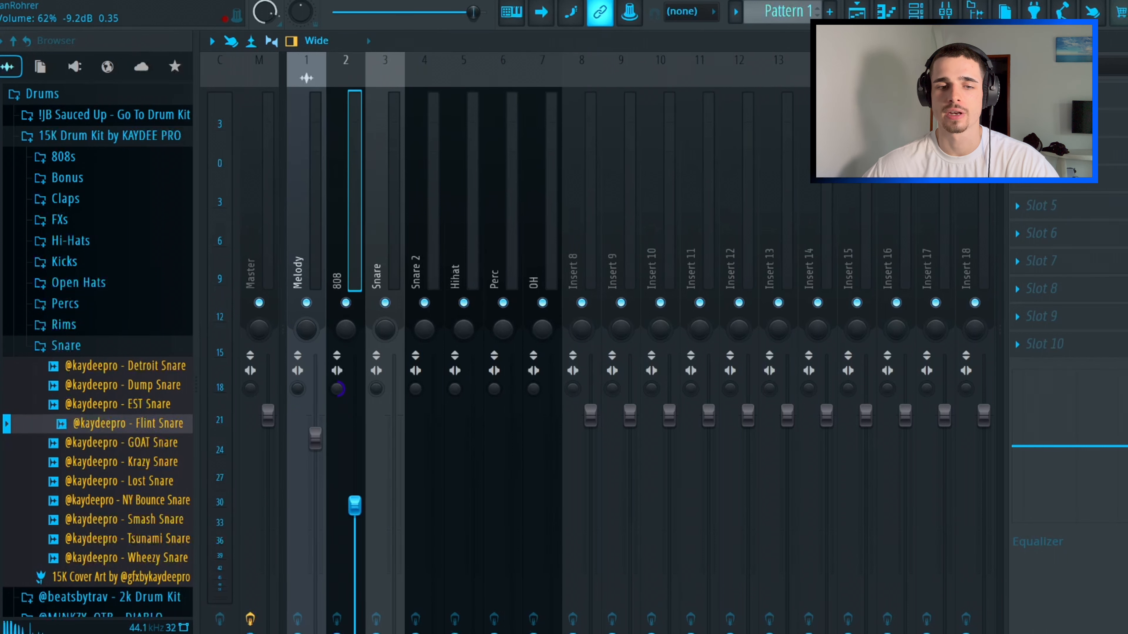
left_click_drag(355, 465, 355, 444)
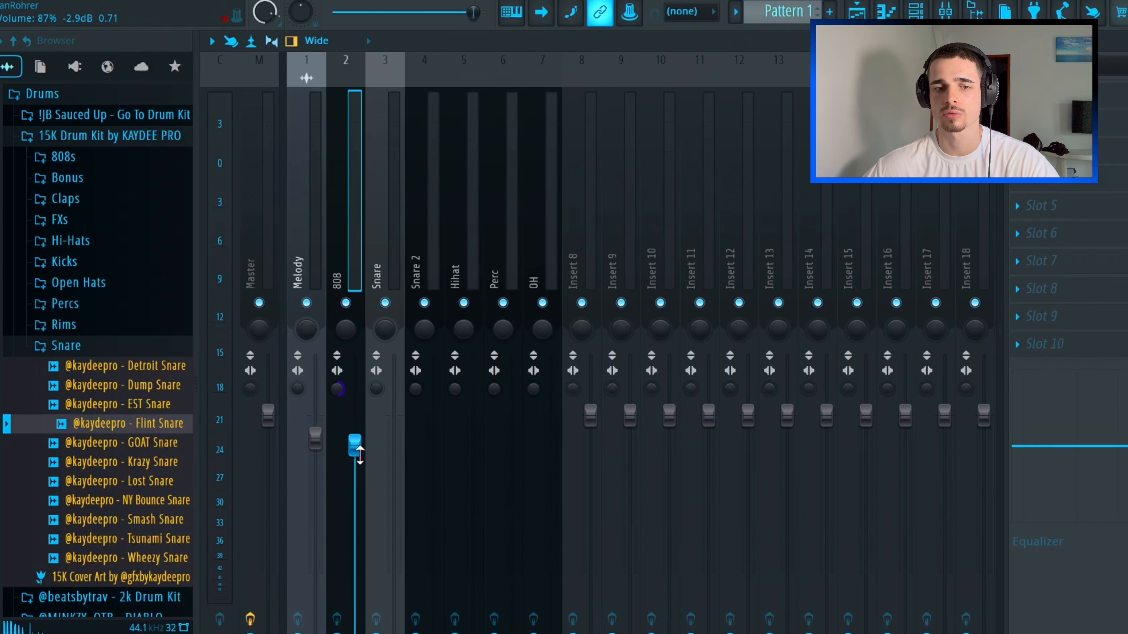
key("space")
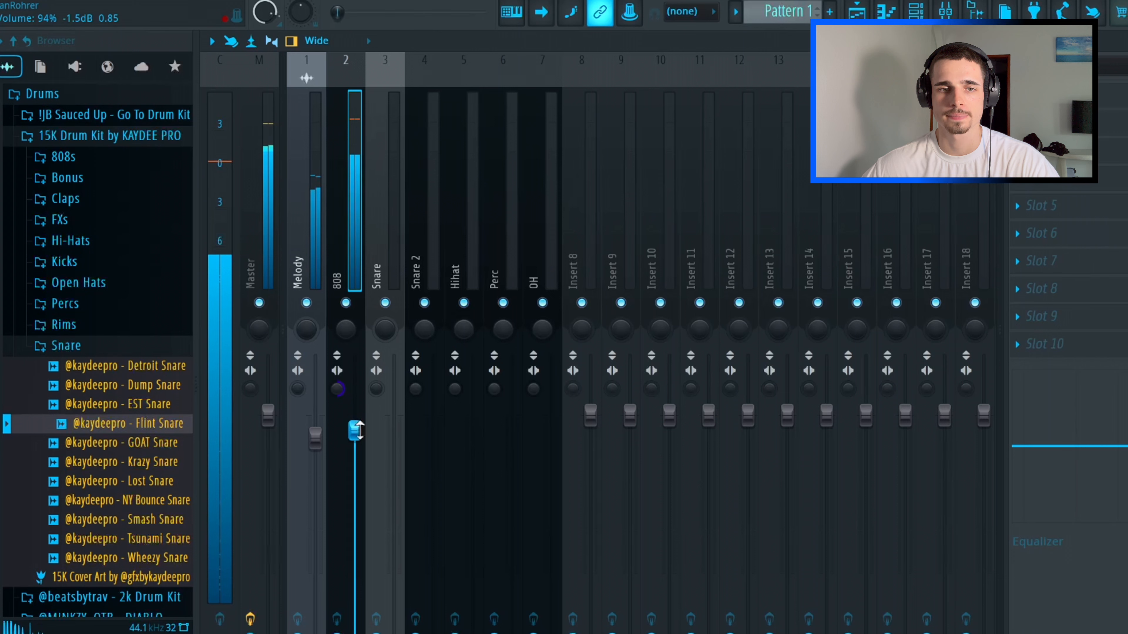
key("space")
Bring up the Snare, Snare 2, Hihat, Perc and OH mixer levels, with Perc at about -2.9 dB and OH lowest.
left_click_drag(394, 632, 394, 442)
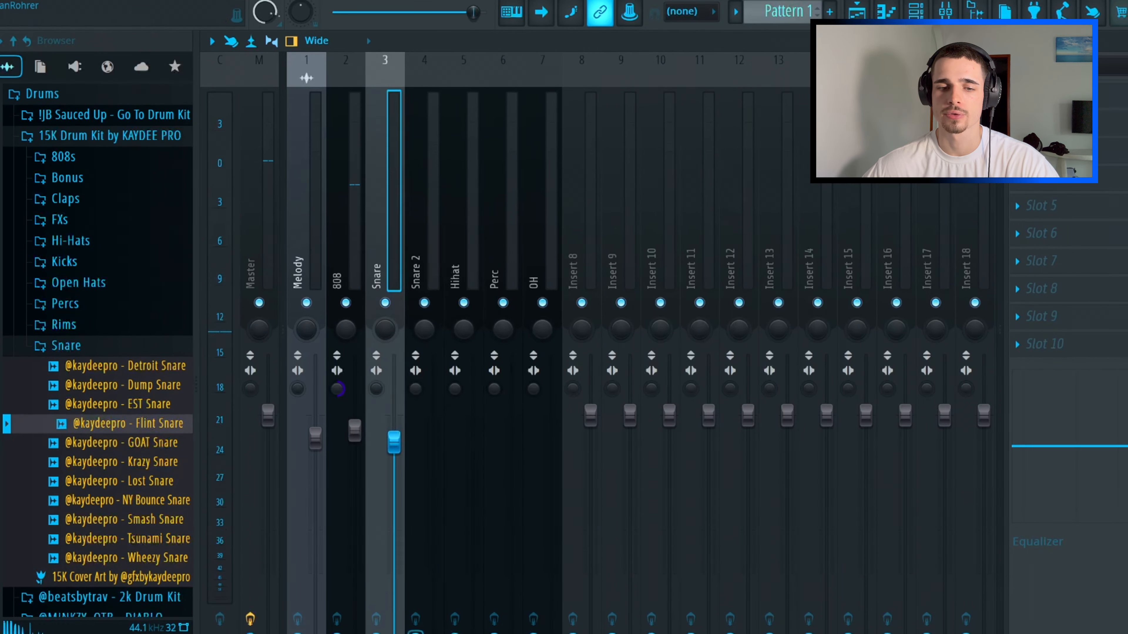
left_click_drag(434, 633, 434, 474)
left_click_drag(472, 632, 473, 430)
left_click_drag(512, 633, 512, 445)
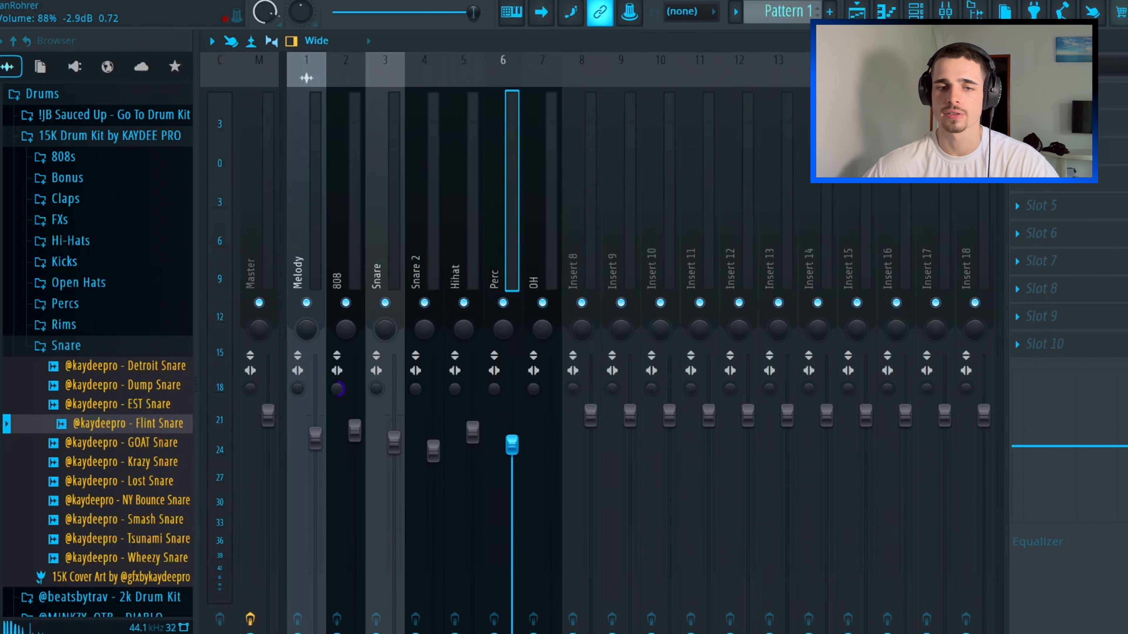
left_click_drag(552, 629, 551, 506)
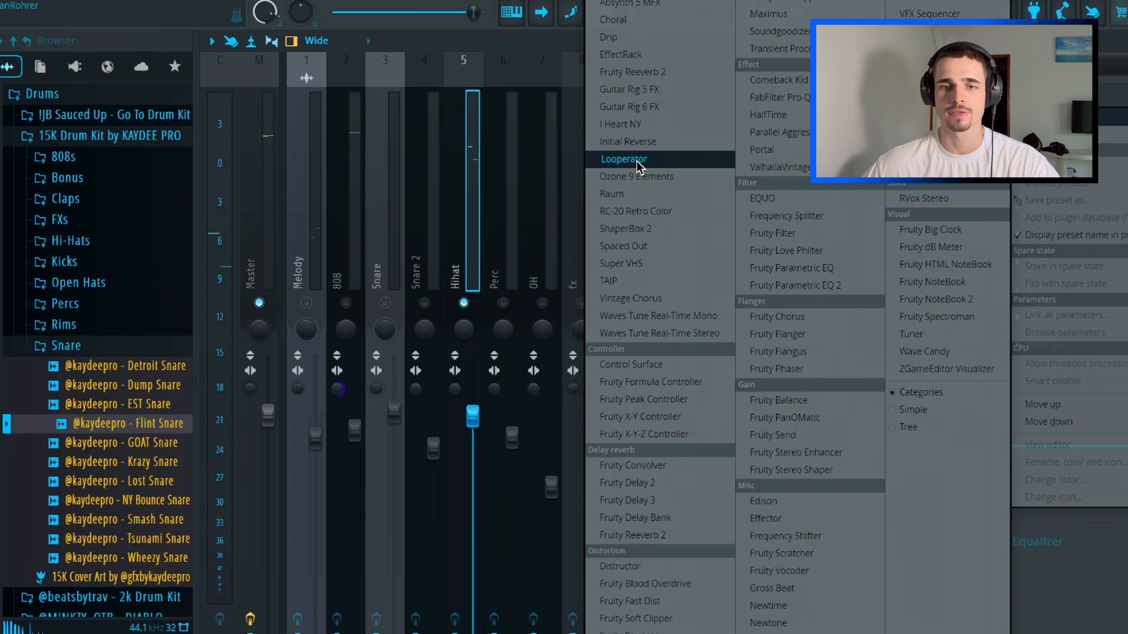
Load Looperator on the Hihat mixer track and choose the hihat reverb main preset.
left_click(637, 162)
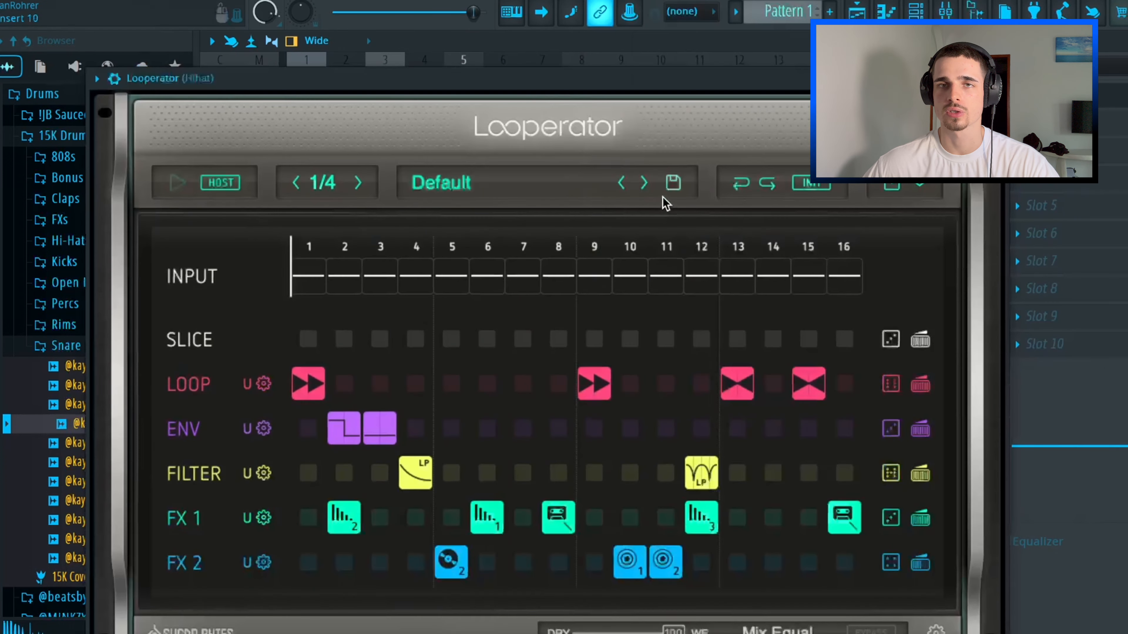
left_click(618, 185)
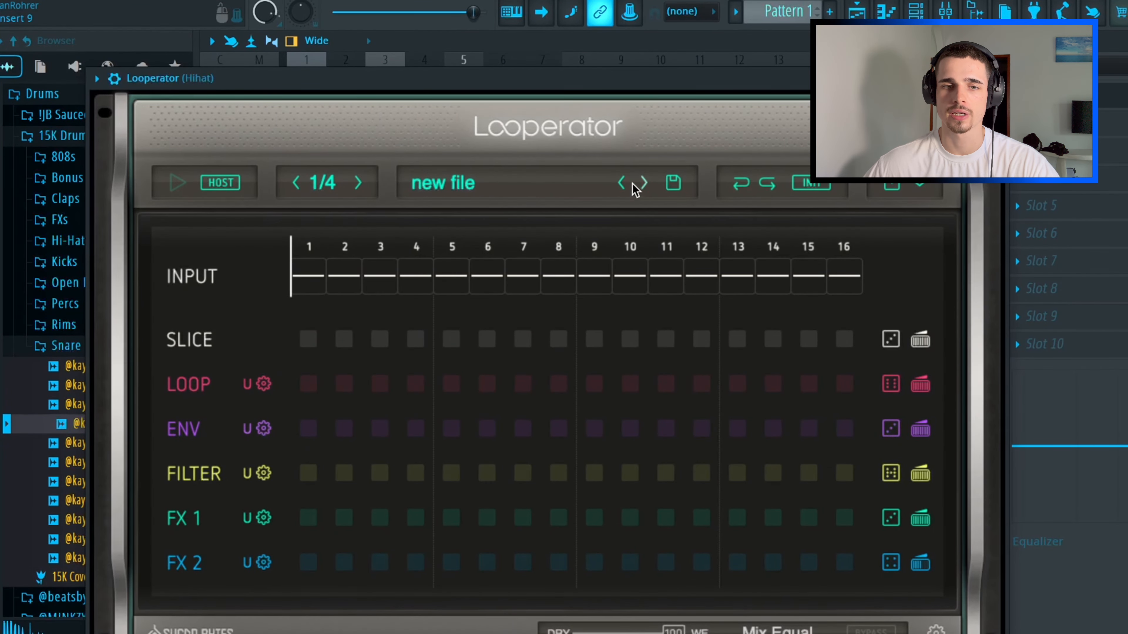
left_click(644, 183)
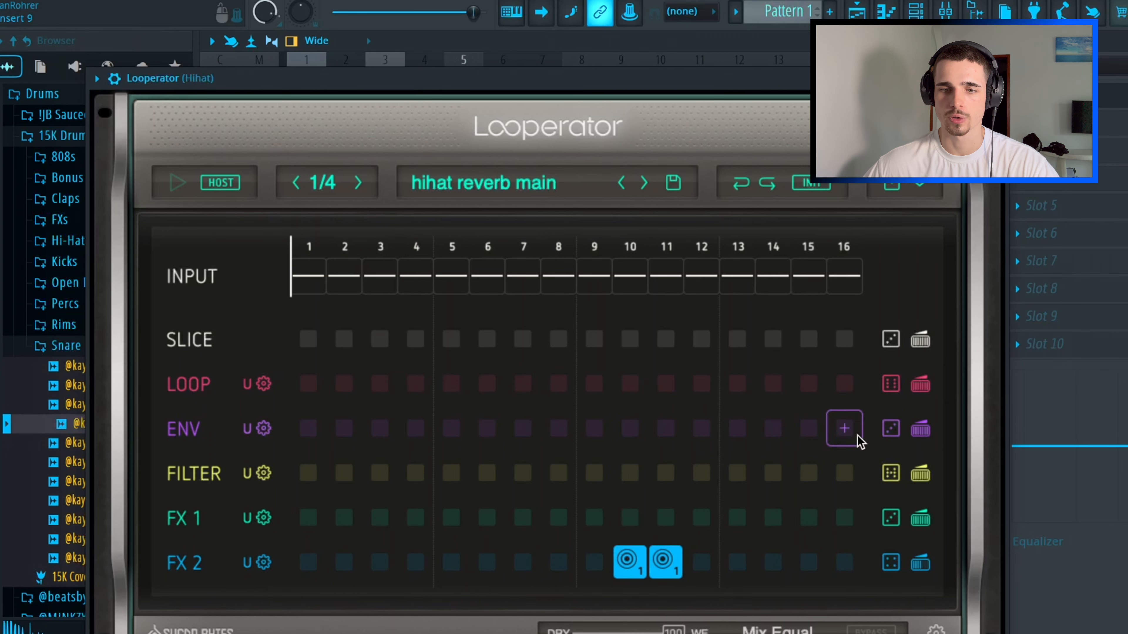
Add a loop effect on step 16 of the Hihat's Looperator and close the plugin after checking it.
left_click(842, 393)
left_click(799, 409)
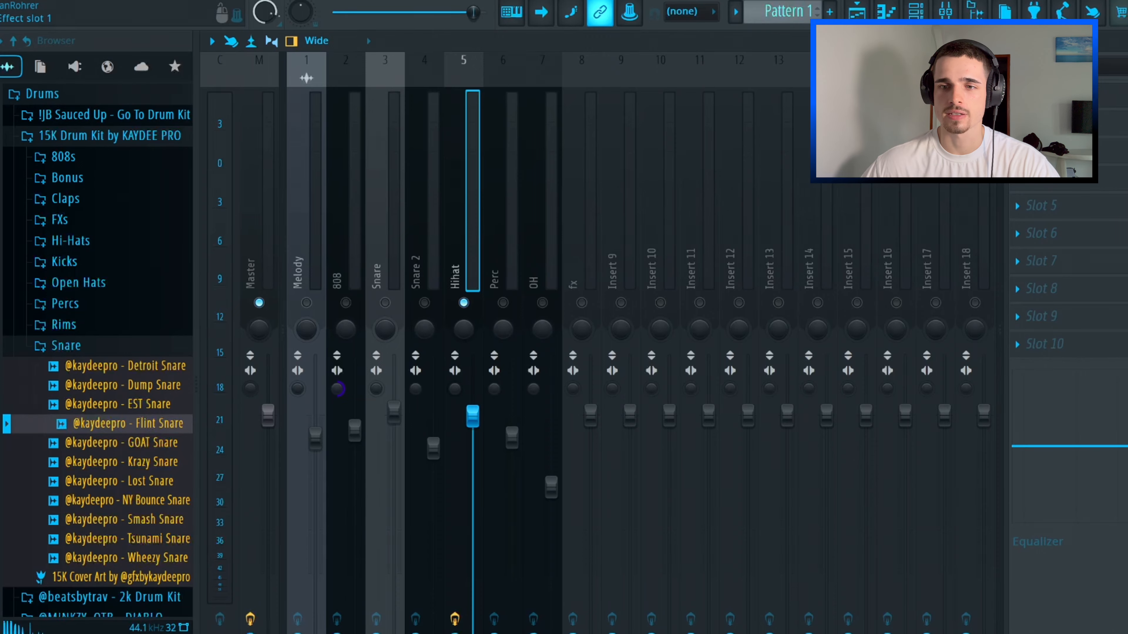
left_click(1044, 94)
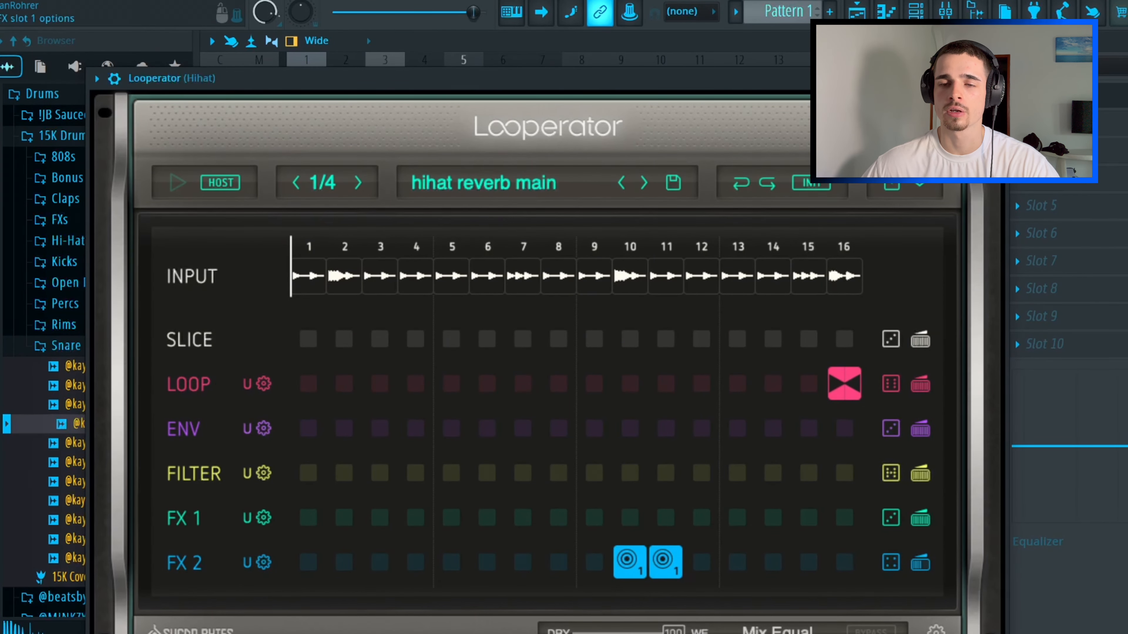
left_click(997, 78)
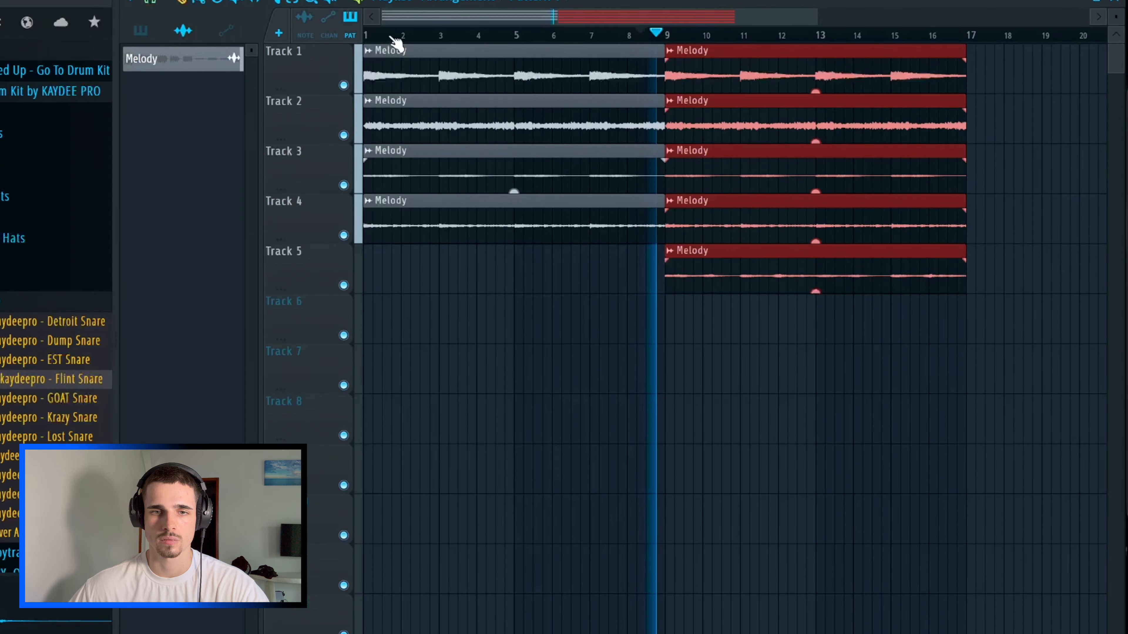
Delete the Track 2 Melody clip from bars 1–8, keeping the Track 4 clip, and play the intro briefly.
left_click(390, 37)
right_click(396, 214)
left_click(584, 320)
right_click(584, 320)
right_click(621, 122)
left_click(715, 213)
left_click(390, 217)
key("space")
key("space")
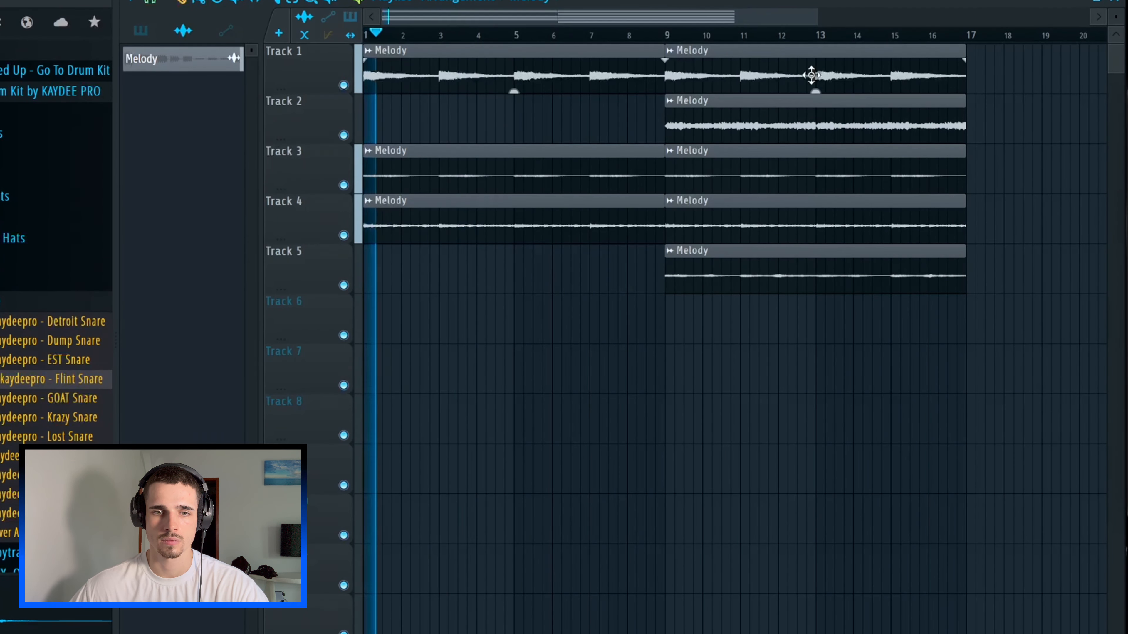
Duplicate the Melody clips on Tracks 1, 3 and 4 into bars 17–24, leaving Track 5 empty there.
left_click_drag(729, 76, 666, 66)
key("ctrl+b")
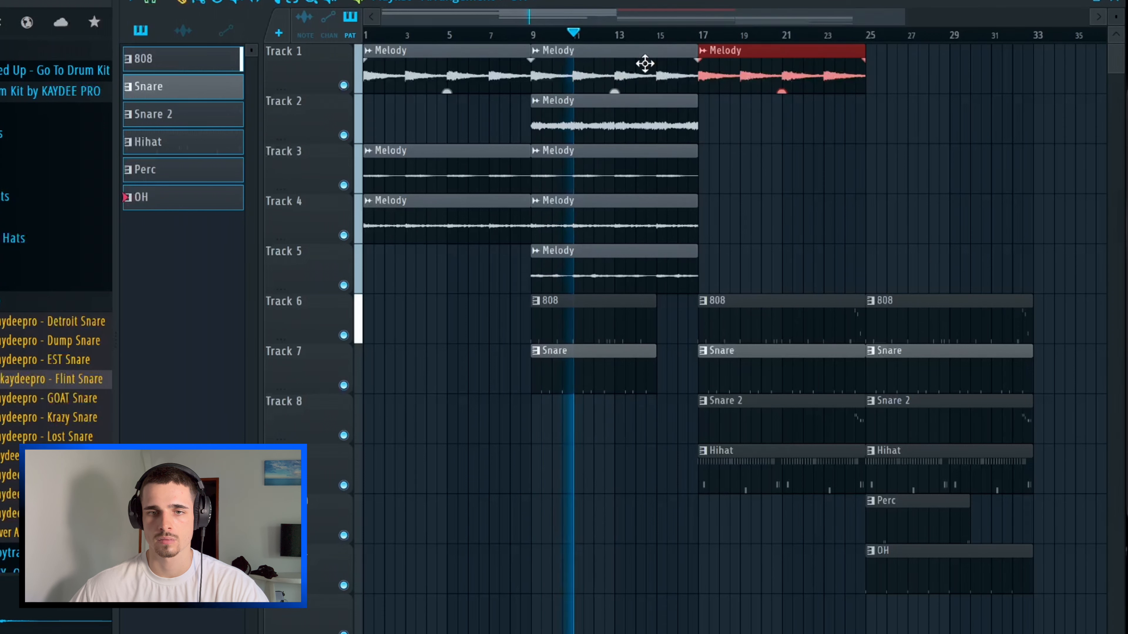
left_click_drag(740, 123, 664, 118)
left_click_drag(443, 215, 756, 169)
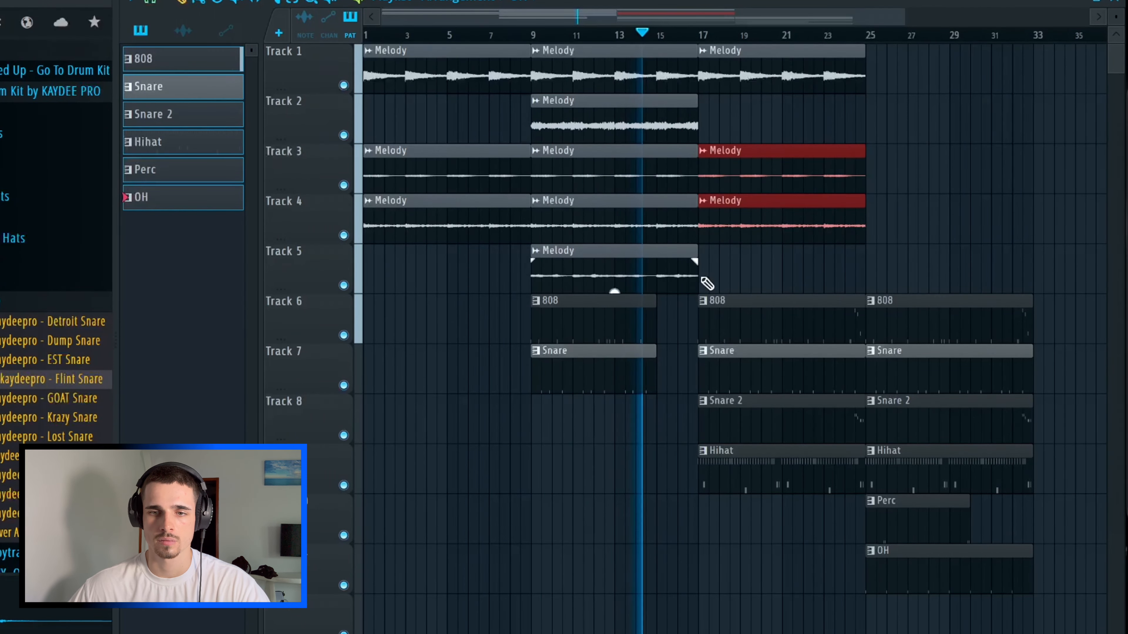
left_click(756, 269)
right_click(756, 268)
Copy the Melody clips on Tracks 1 to 4 into bars 25–32.
left_click_drag(645, 220, 595, 68)
left_click_drag(594, 68, 928, 71)
scroll(832, 349, "down", 3)
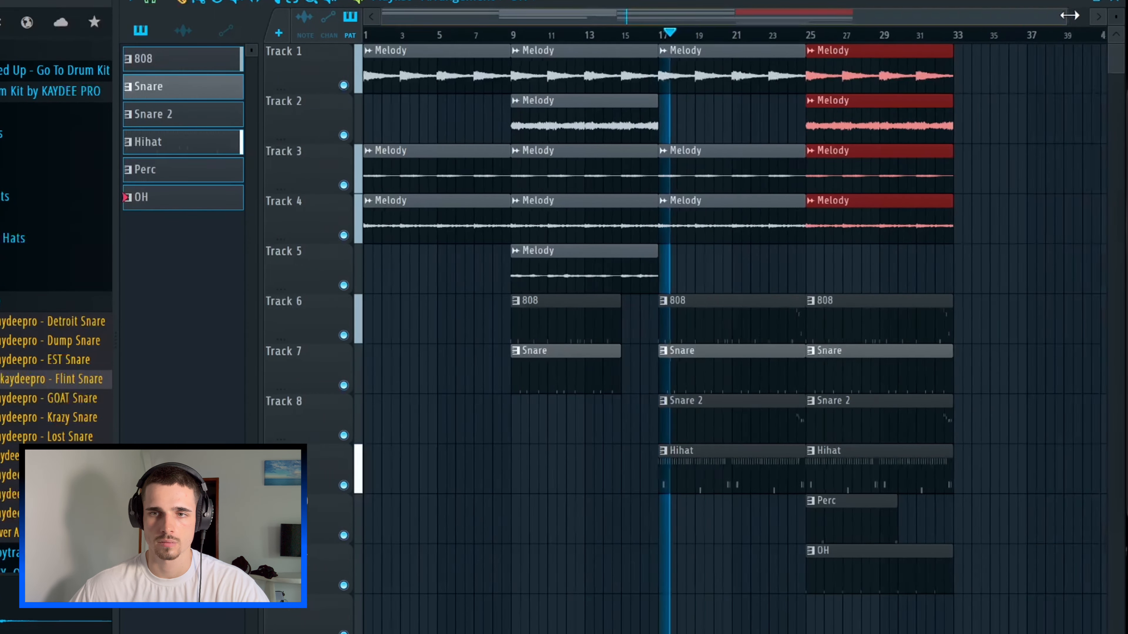
In bars 17–24, delete the Track 3 and Track 4 Melody clips and add the Track 2 Melody clip.
right_click(672, 215)
left_click_drag(635, 123, 591, 117)
key("ctrl+b")
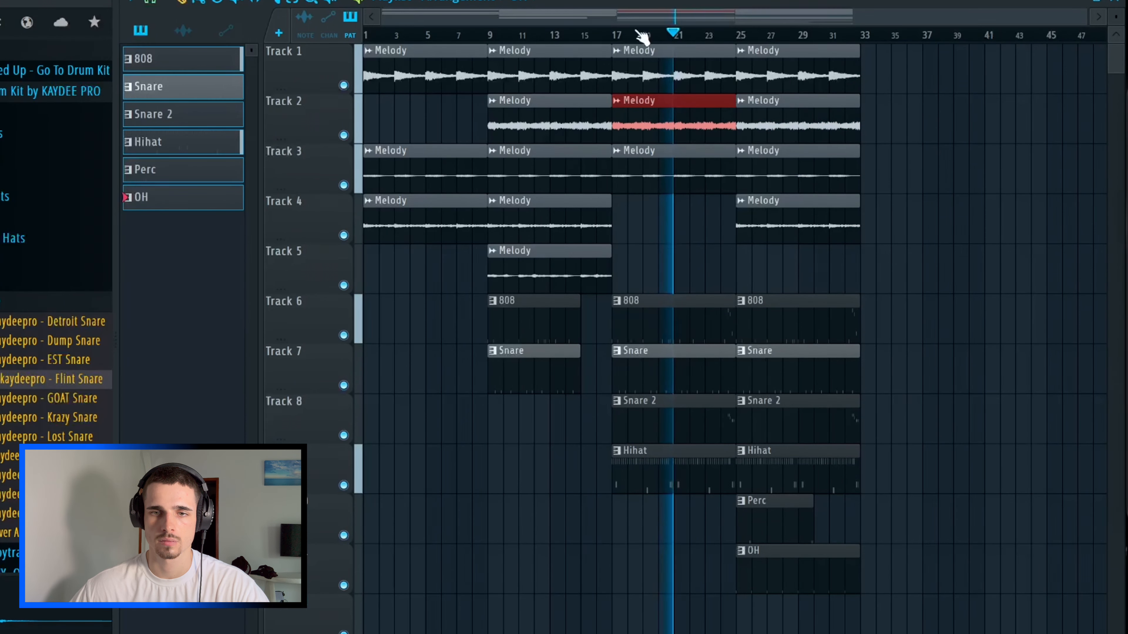
left_click(609, 36)
right_click(637, 134)
key("ctrl+z")
right_click(636, 166)
left_click(595, 35)
left_click(1010, 245, "ctrl")
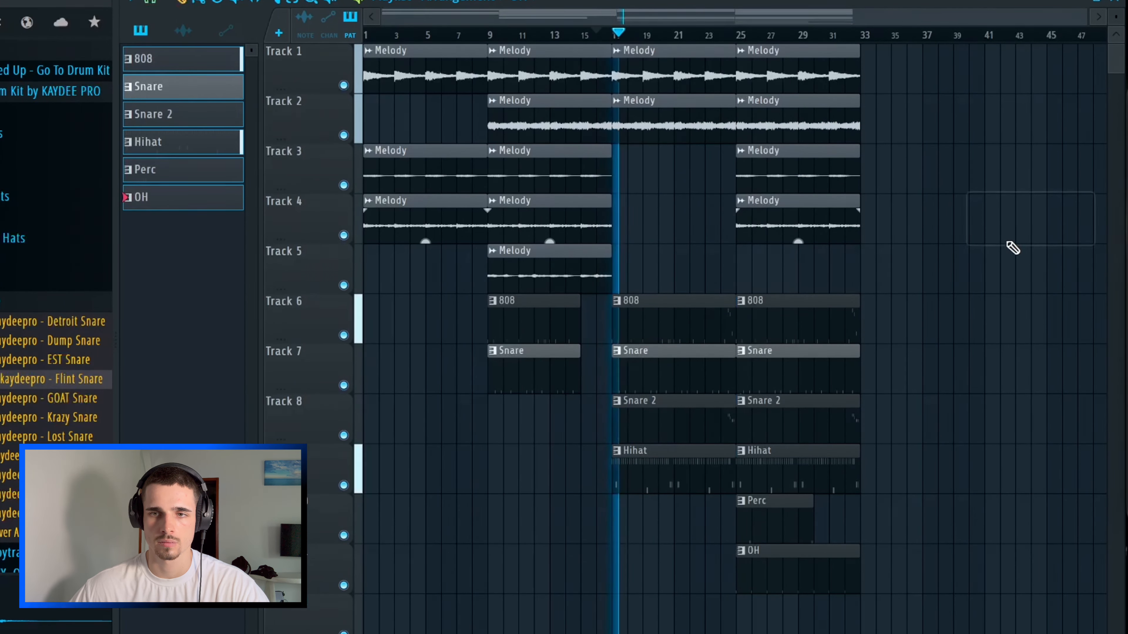
Duplicate the Track 1 Melody into bars 33–40, copy Track 5's clip to bar 25 and move Track 4's from bar 25 to 33.
scroll(937, 147, "right", 1)
left_click_drag(863, 80, 814, 71)
key("ctrl+b")
left_click_drag(506, 268, 770, 268)
left_click_drag(768, 228, 886, 232)
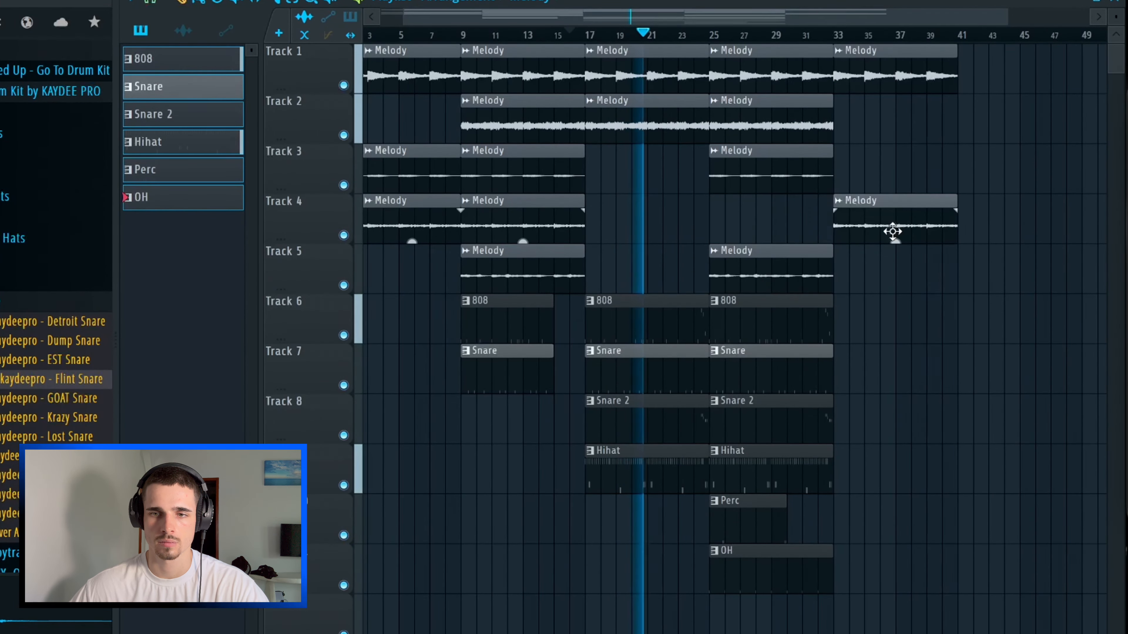
Extend the Track 1 Melody through bar 48 and keep the Track 3 Melody in bars 33–40 only.
key("ctrl+b")
key("ctrl+b")
left_click_drag(908, 174, 986, 173)
right_click(985, 174)
Copy the Track 2 and Track 4 Melody clips from bars 25–32 to bars 41–48.
left_click_drag(770, 100, 780, 211)
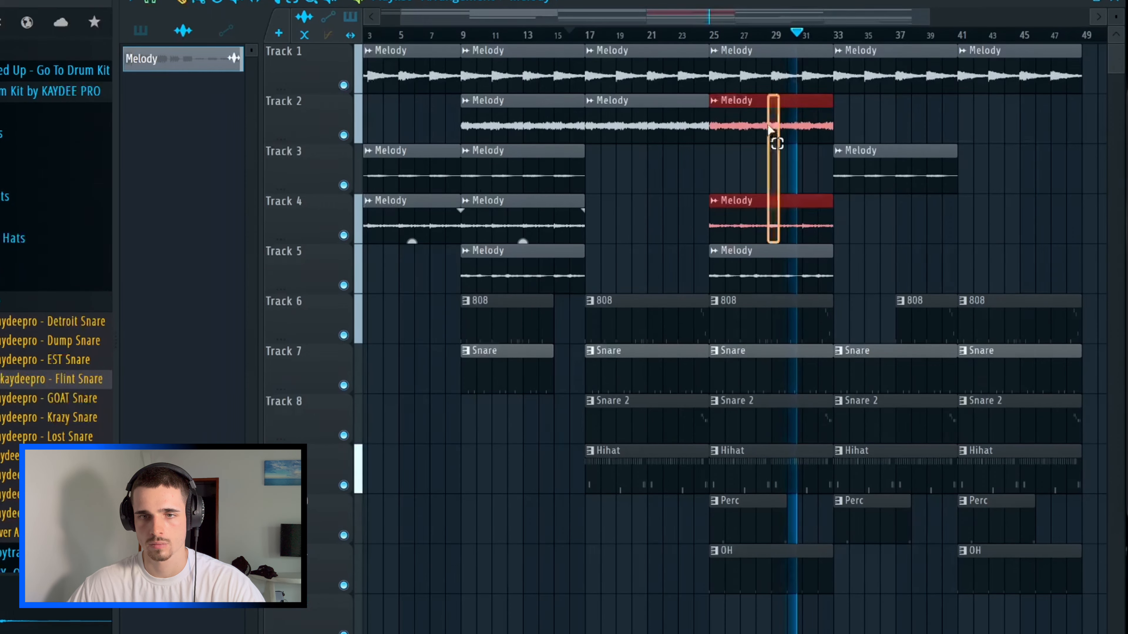
left_click_drag(773, 133, 1022, 133)
left_click(906, 234)
right_click(907, 234)
Slice short gaps into the drums: remove the Hihat's opening at bar 41 and a Snare piece starting at bar 45.
left_click_drag(928, 18, 586, 53)
left_click_drag(570, 18, 883, 45)
key("c")
right_click(829, 466)
left_click_drag(798, 22, 839, 22)
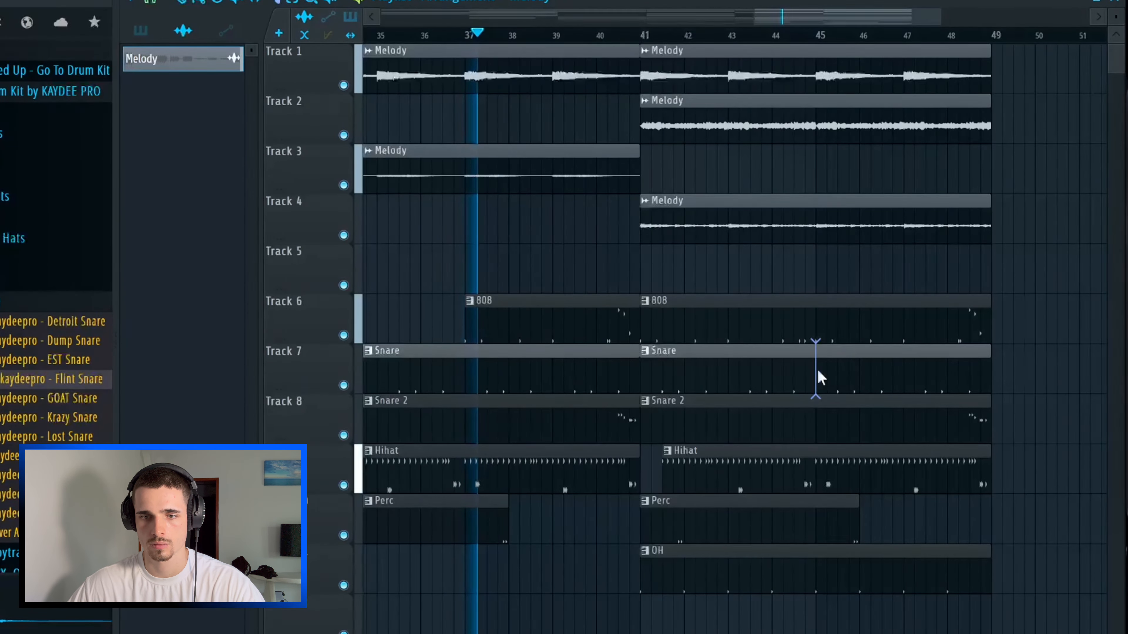
left_click(816, 372)
right_click(849, 374)
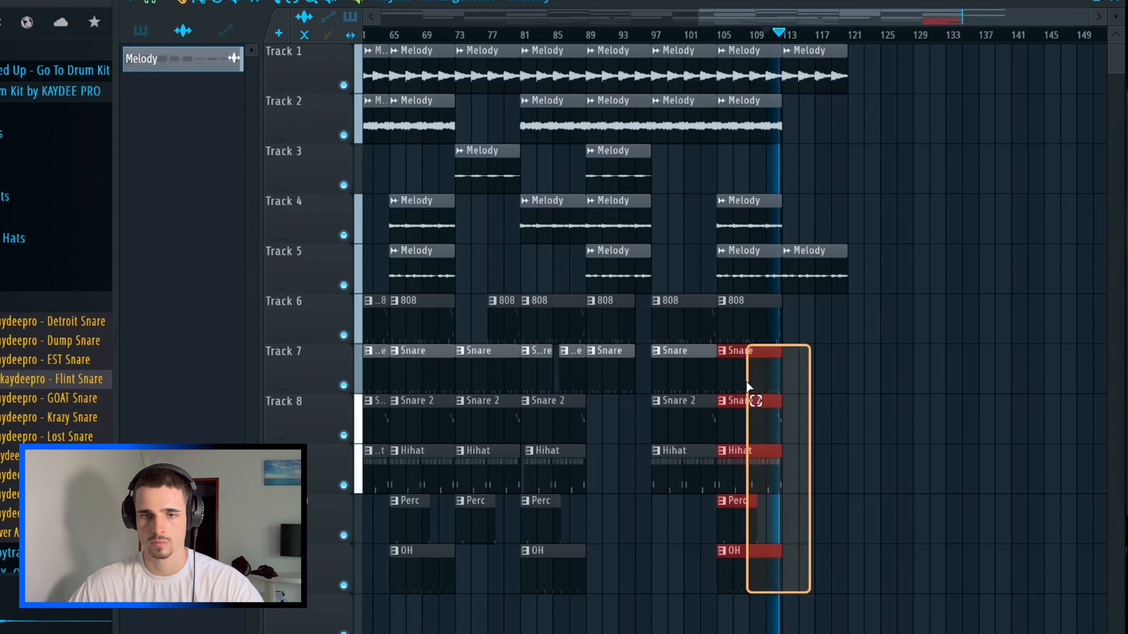
Copy the Snare, Snare 2, Hihat, Perc and OH clips into bars 113–116 and delete the Track 5 Melody there.
left_click_drag(758, 559, 823, 559)
left_click(831, 283)
left_click_drag(831, 282, 766, 129)
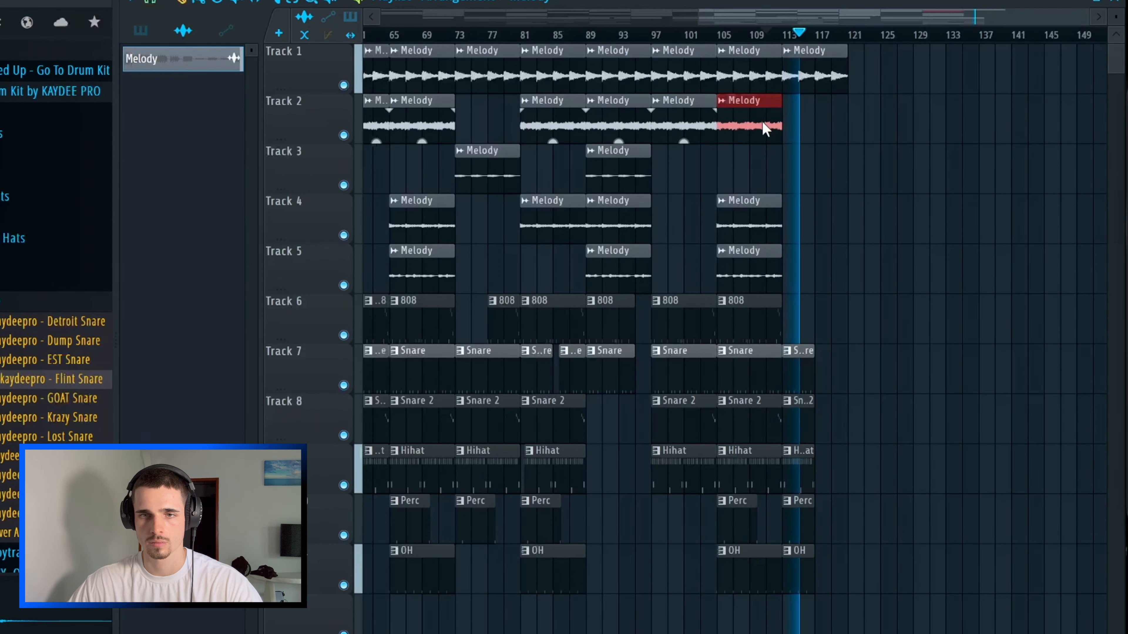
Fill the outro in bars 113–120 with Track 1 and Track 4 Melody clips, leaving Track 2 empty.
left_click(817, 126)
right_click(819, 76)
right_click(828, 122)
left_click(830, 80)
left_click(600, 214)
left_click(810, 218)
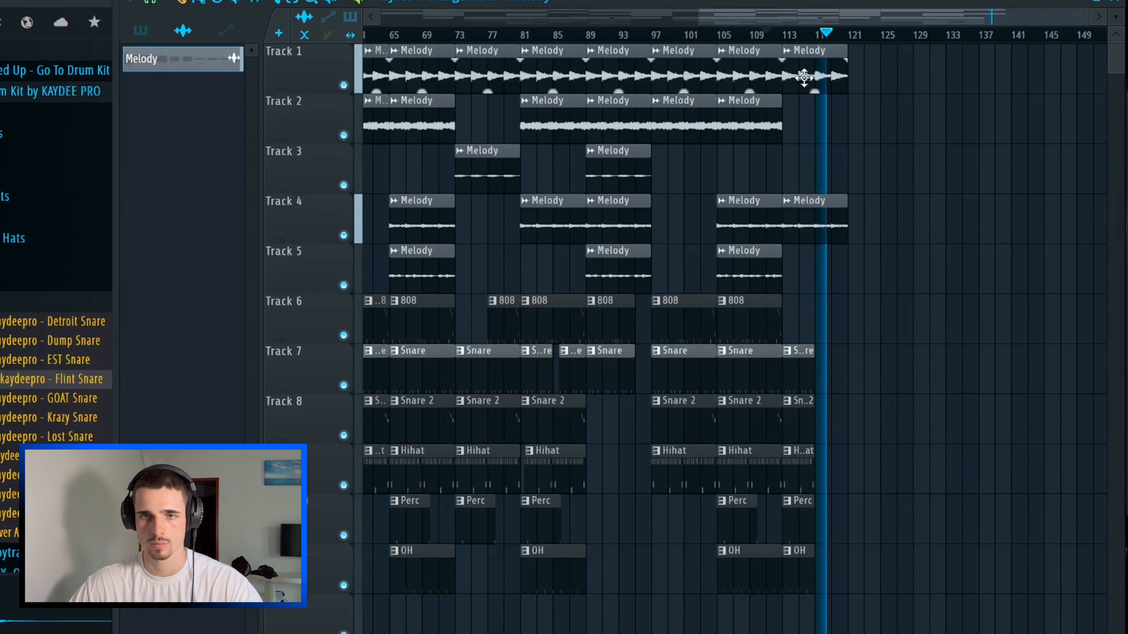
left_click(773, 35)
left_click(918, 320)
right_click(919, 320)
Audition the riser samples and place Riser 3 just before the section changes, starting ahead of bar 9.
mouse_move(837, 18)
left_mouse_down()
mouse_move(793, 38)
mouse_move(515, 38)
left_mouse_up()
left_click(26, 91)
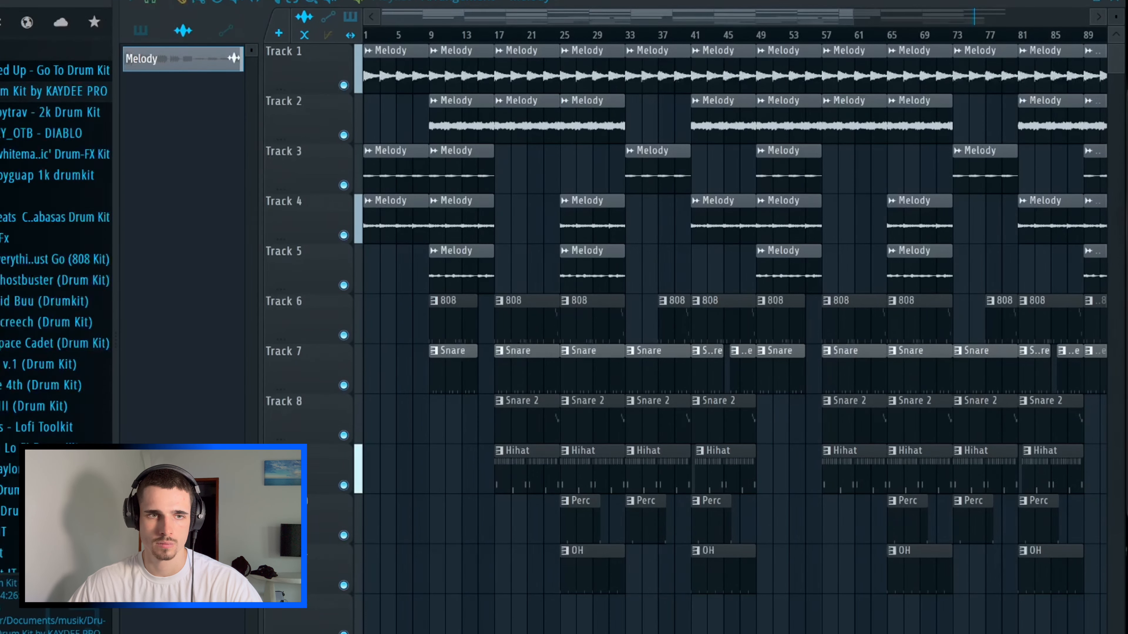
scroll(11, 267, "up", 6)
left_click(9, 268)
left_click(8, 351)
left_click(8, 411)
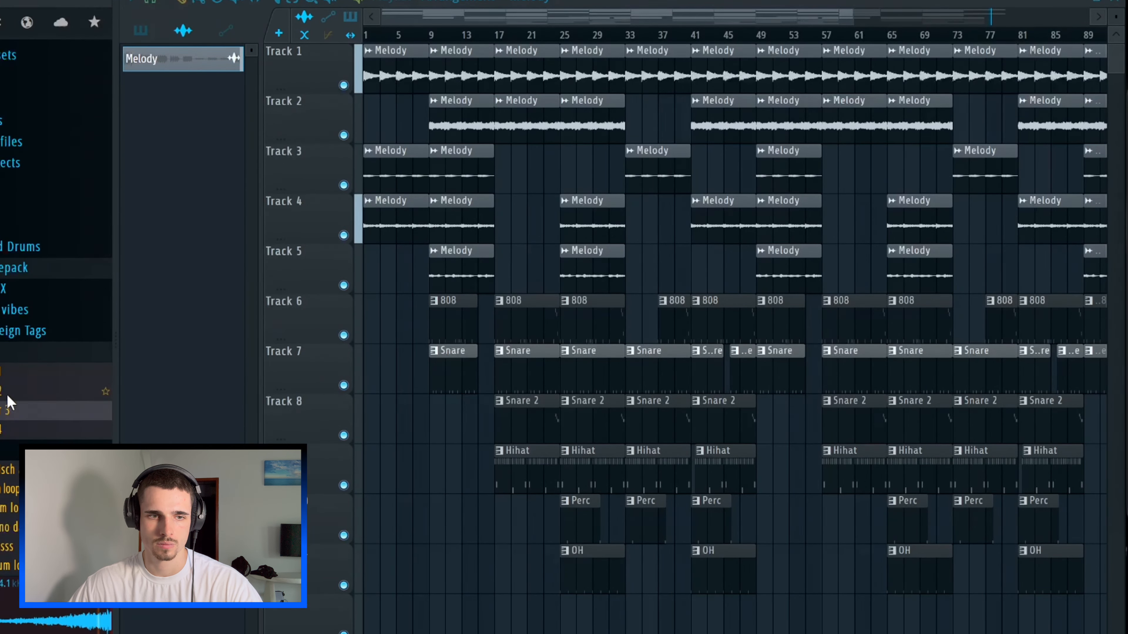
left_click_drag(9, 410, 428, 600)
scroll(465, 600, "up", 2)
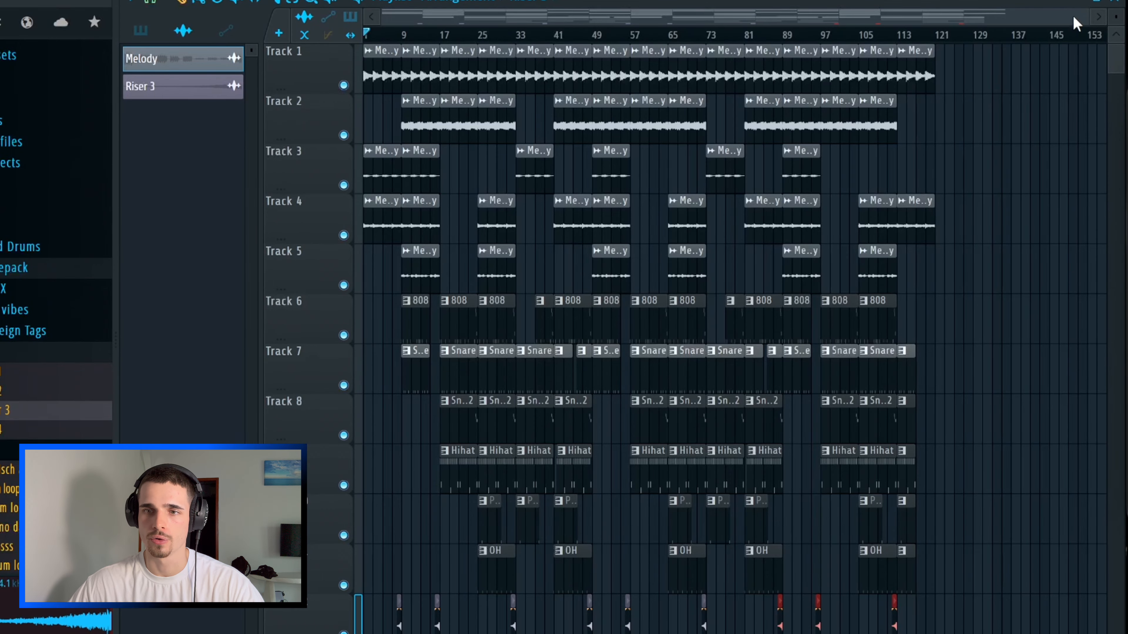
Try deleting the Track 7 Snare clip at bar 9 and undo the deletion.
left_click_drag(1084, 19, 809, 40)
left_click_drag(382, 266, 358, 10)
left_click_drag(453, 437, 479, 48)
left_click_drag(469, 393, 469, 308)
right_click(462, 378)
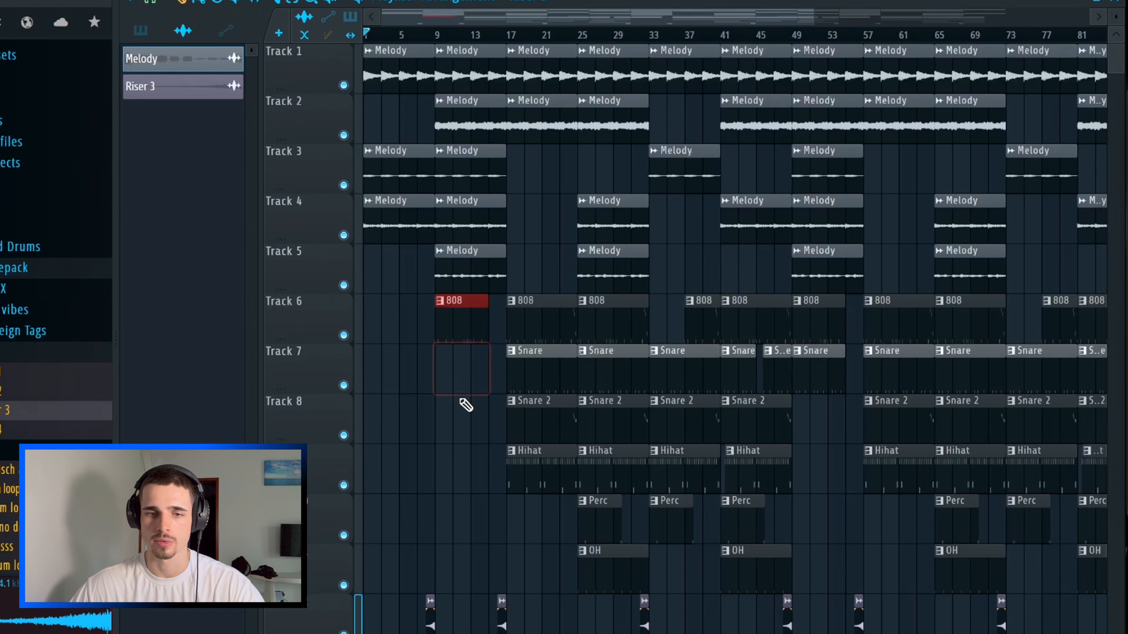
key("ctrl+z")
left_click(467, 427)
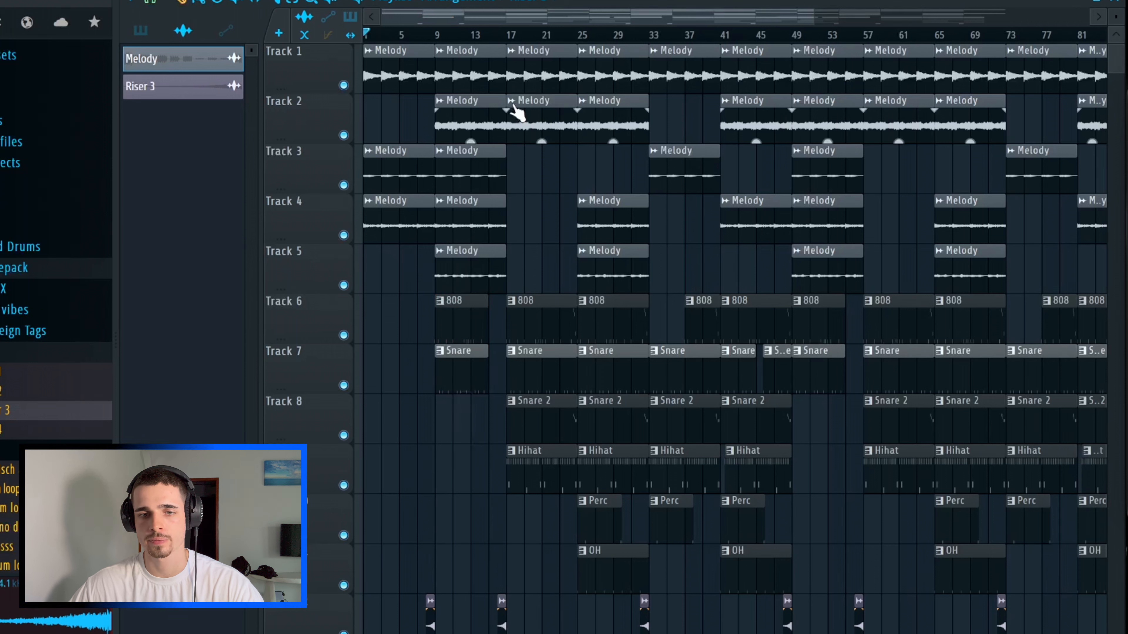
Highlight bars 17–24, 17–32, 17–40 and 33–40 on the timeline to review how the sections are built.
left_click_drag(515, 35, 542, 33)
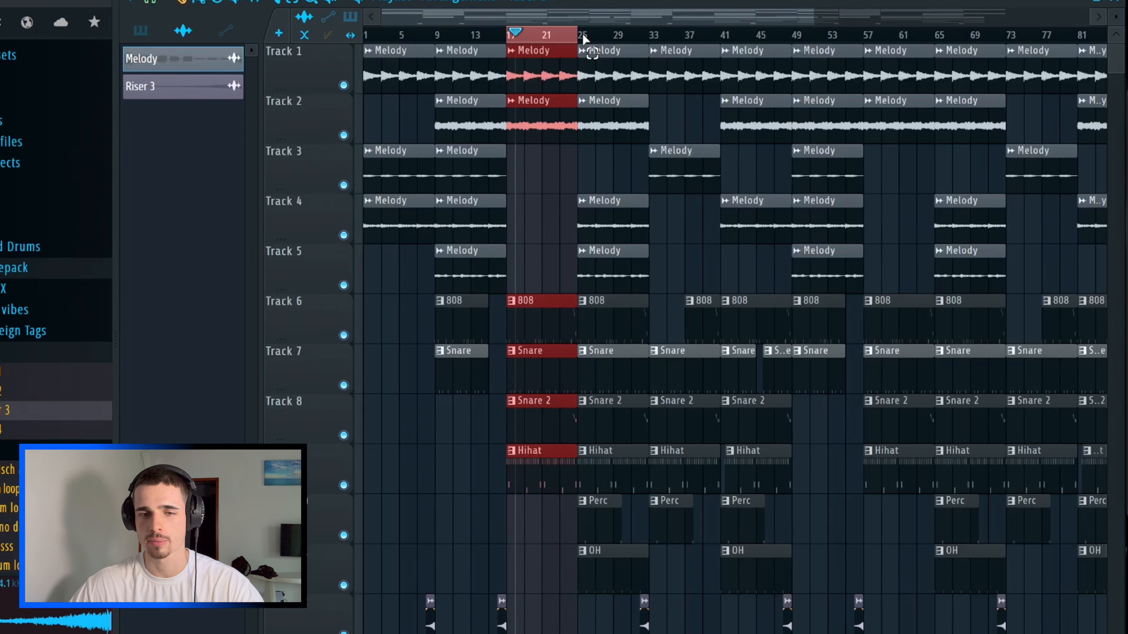
left_click_drag(582, 33, 641, 29)
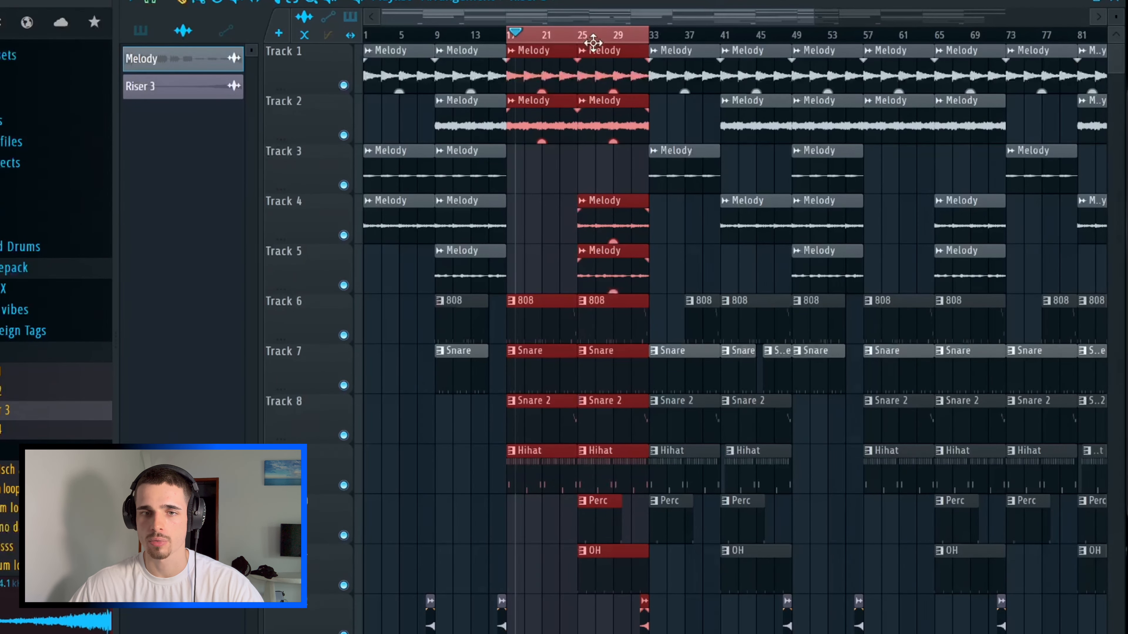
left_click_drag(650, 20, 714, 45)
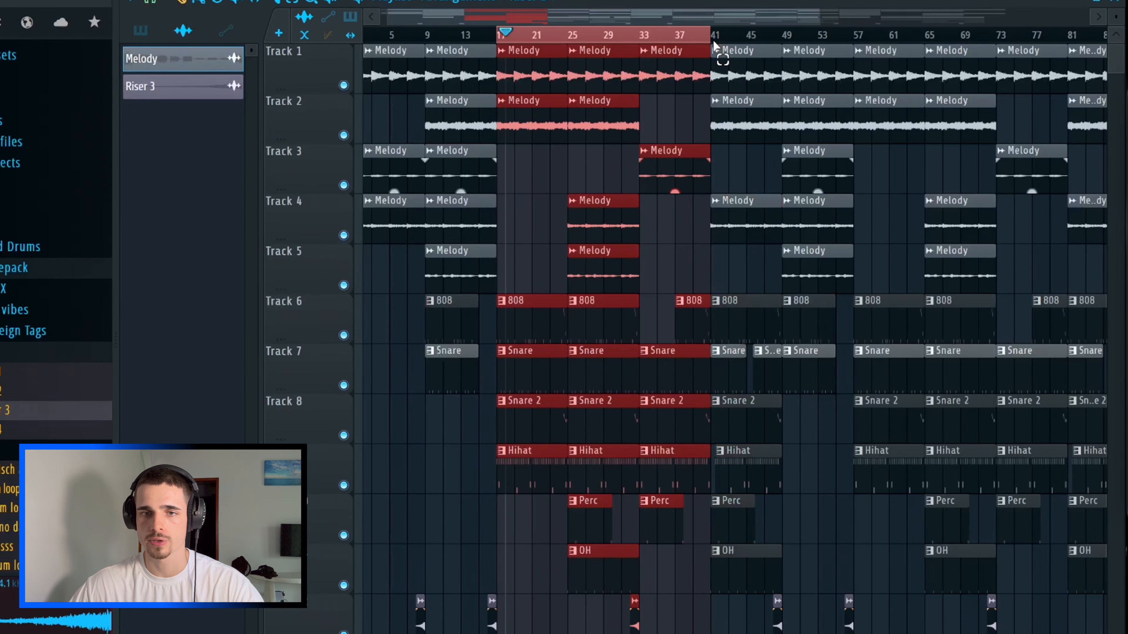
left_click(563, 32, "ctrl")
left_click_drag(644, 47, 654, 42)
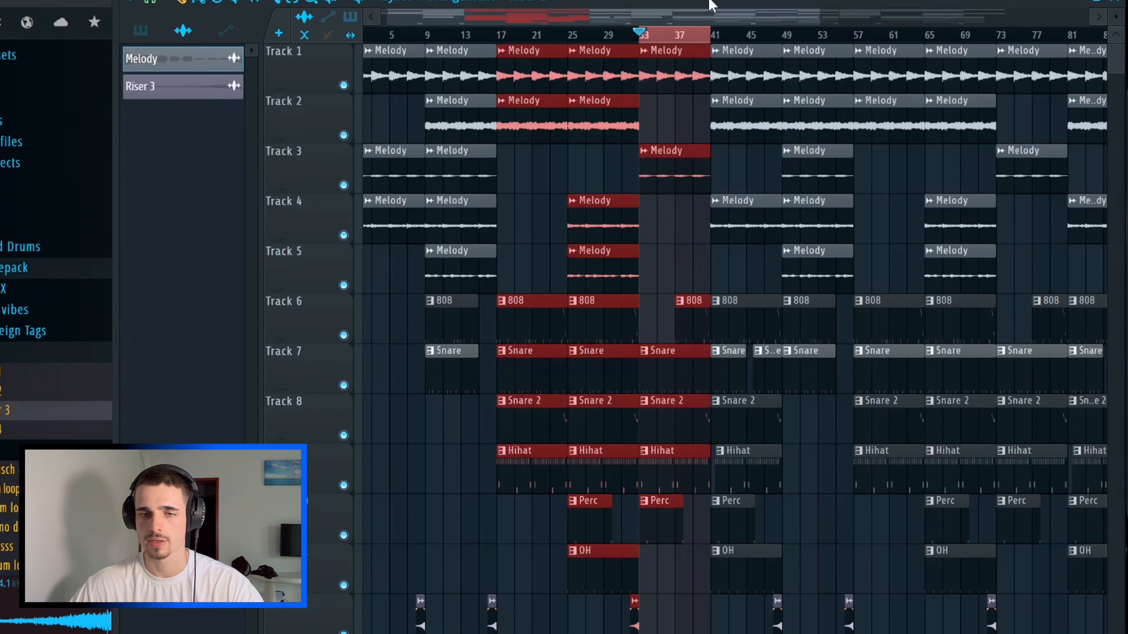
Highlight bars 41–48 on the timeline and play that section back to review its drum and melody changes.
left_click_drag(677, 39, 762, 35)
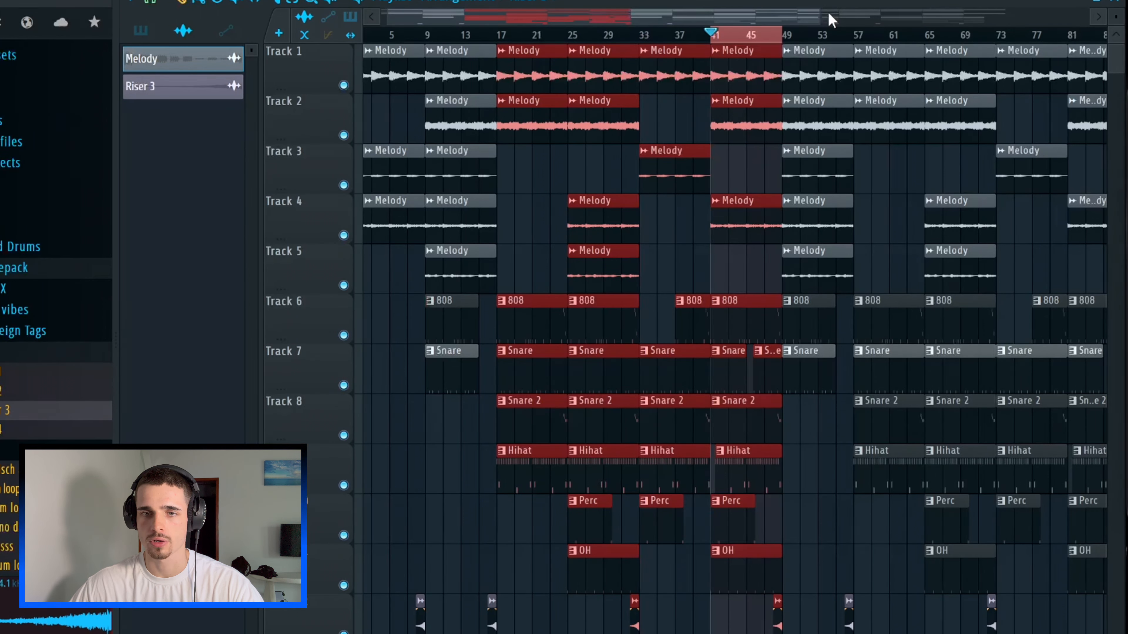
left_click_drag(820, 15, 510, 14)
left_click_drag(486, 16, 660, 38)
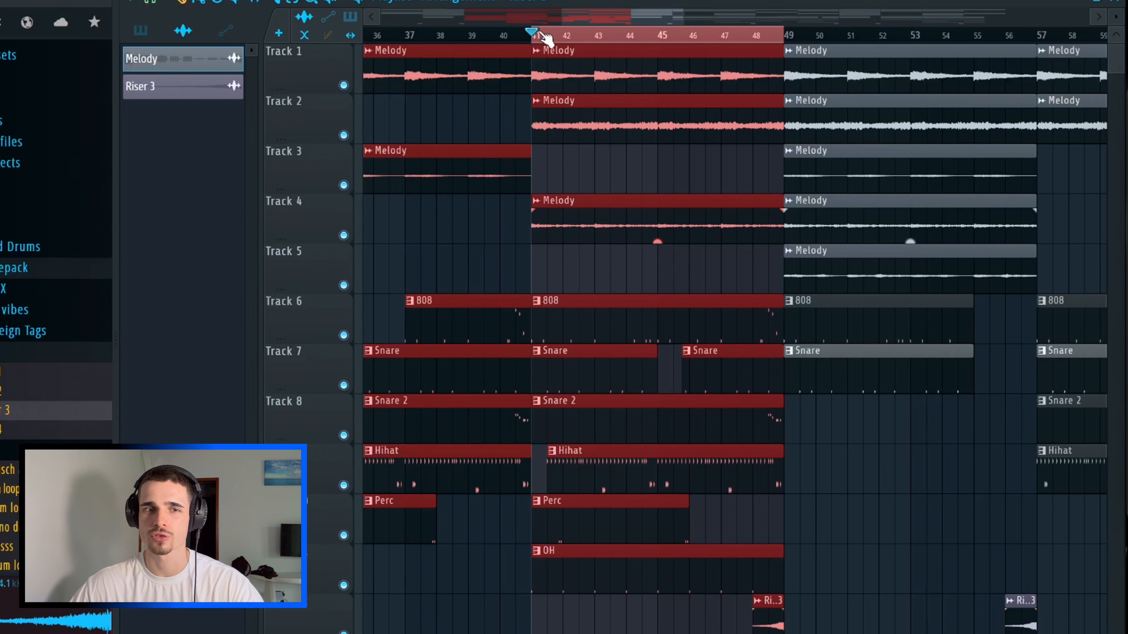
key("space")
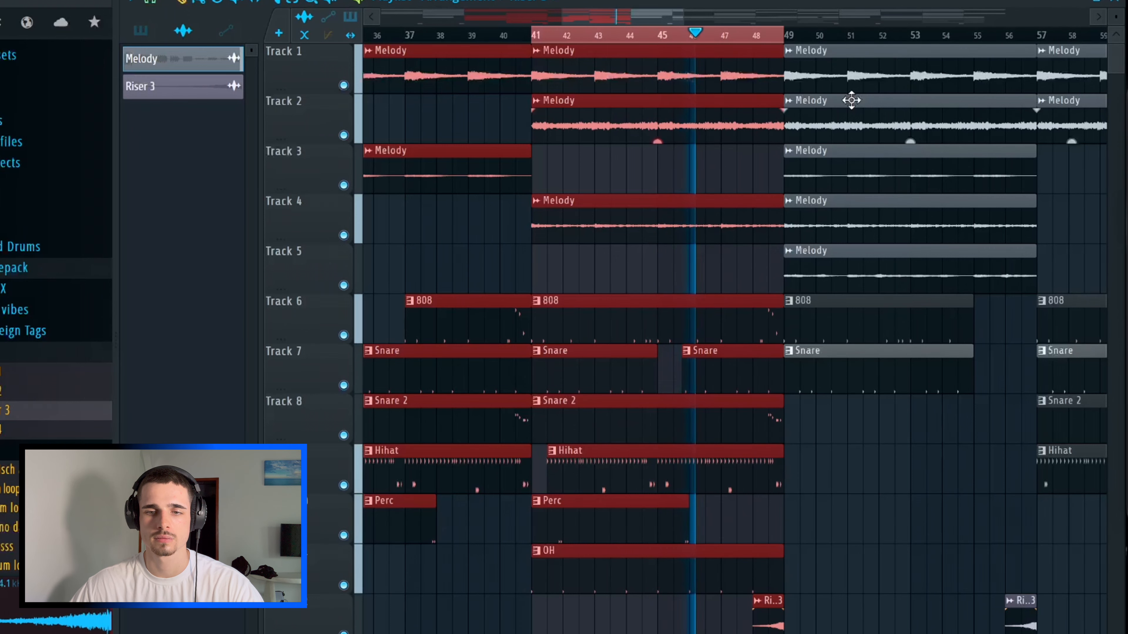
scroll(815, 30, "down", 3)
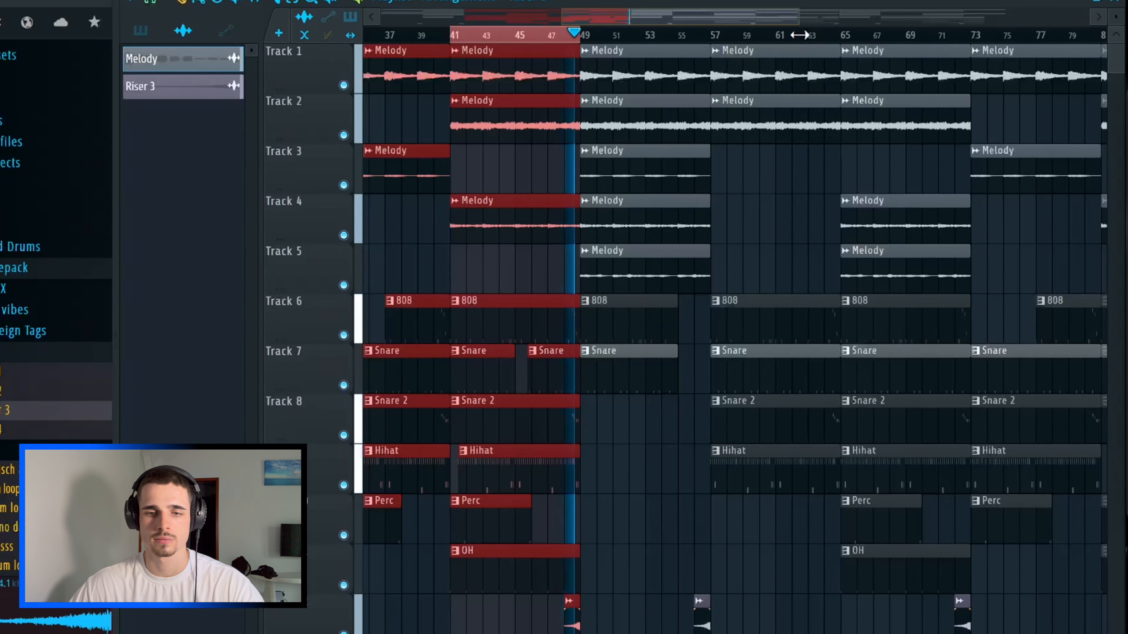
key("space")
Highlight bars 49–56, clear that selection, and mark the clips in bars 9–32, 9–48 and from bar 49 onward to compare the sections.
left_click_drag(581, 36, 714, 44)
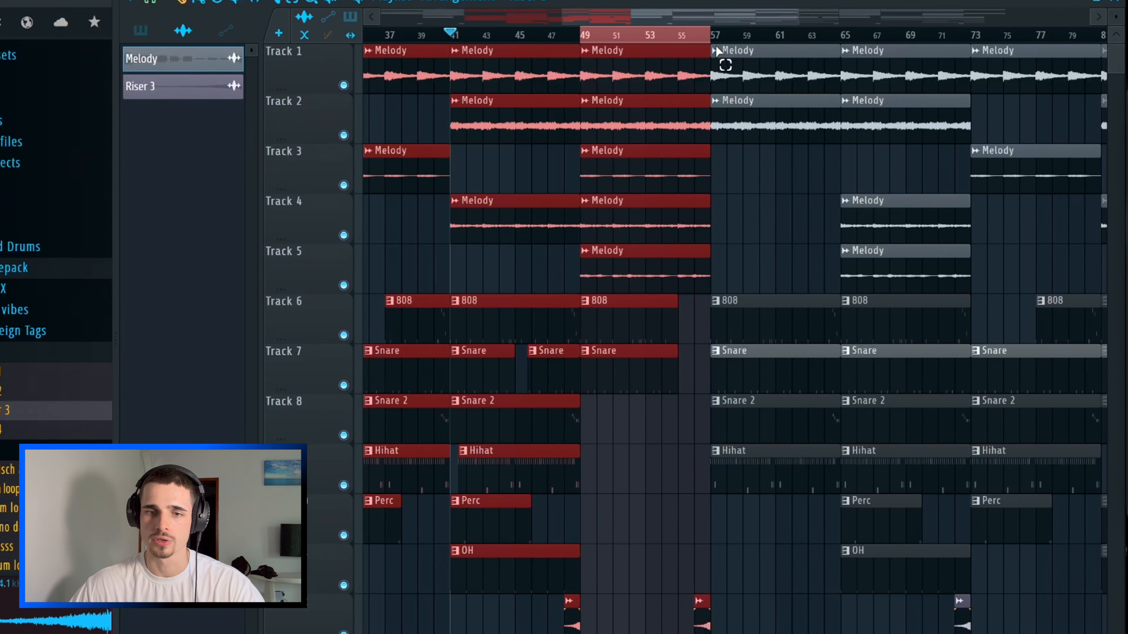
double_click(650, 35)
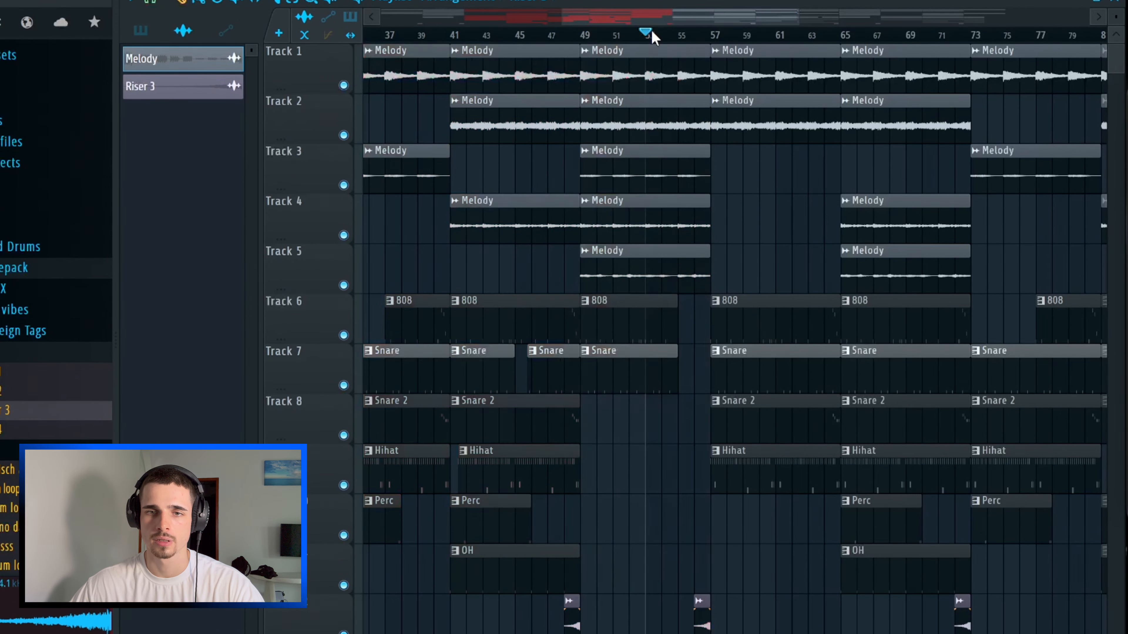
left_click_drag(799, 18, 1115, 17)
left_click_drag(874, 22, 692, 22)
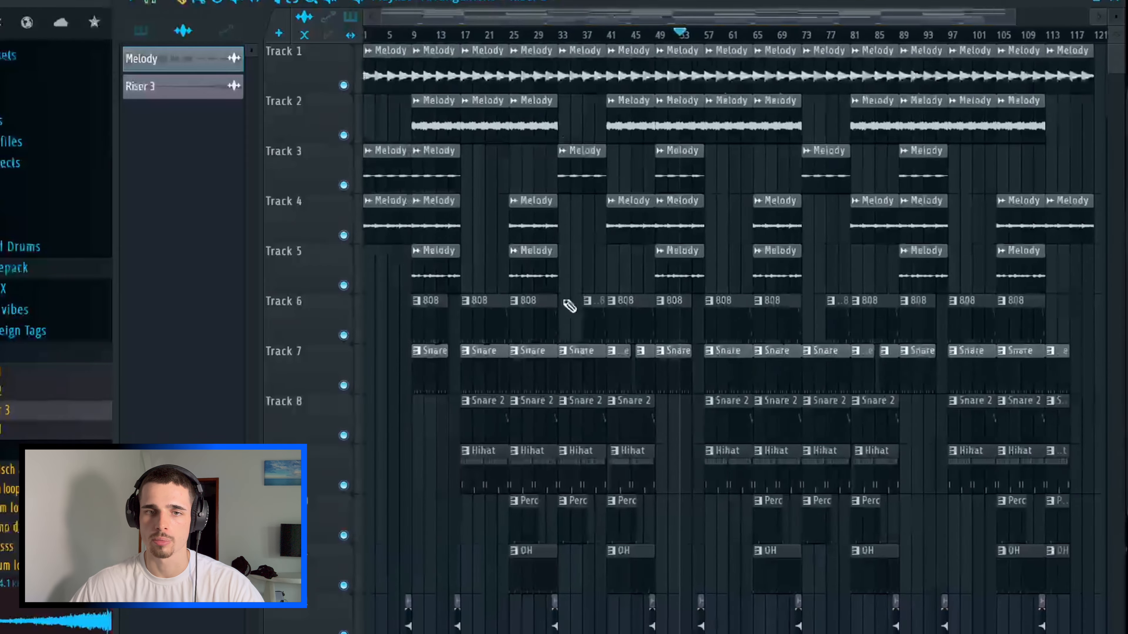
left_click_drag(540, 614, 422, 35)
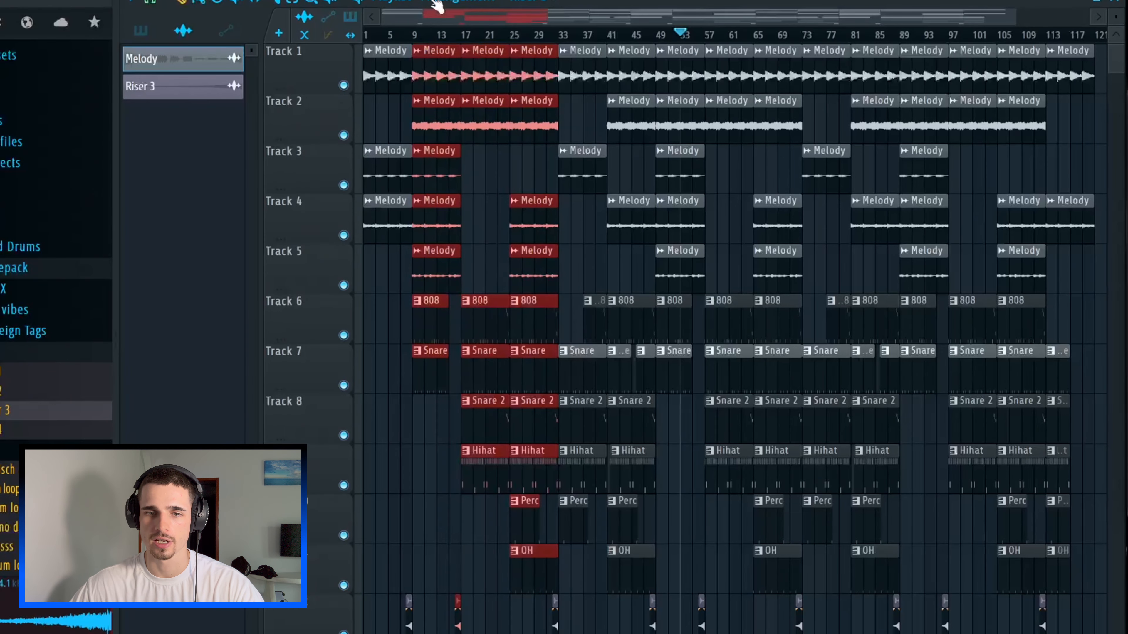
left_click_drag(640, 630, 432, 56)
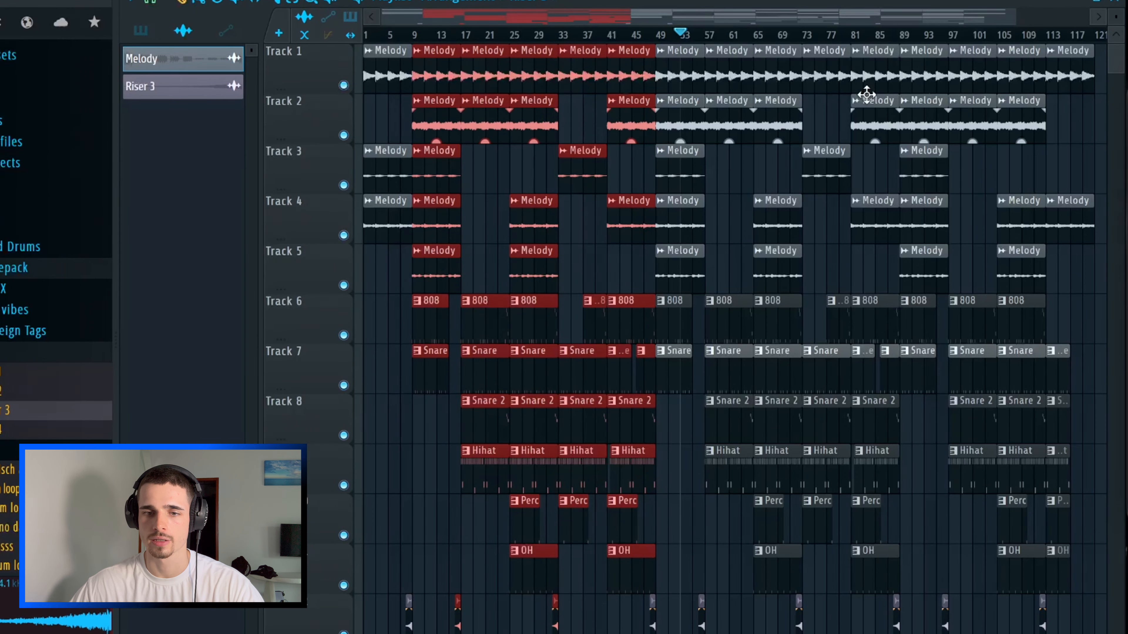
left_click_drag(796, 615, 670, 39)
Select the melody and drum clips of the outro from bar 113 and play the arrangement from there.
left_click_drag(912, 19, 1124, 23)
left_click_drag(925, 331, 800, 63)
left_click_drag(858, 626, 789, 328)
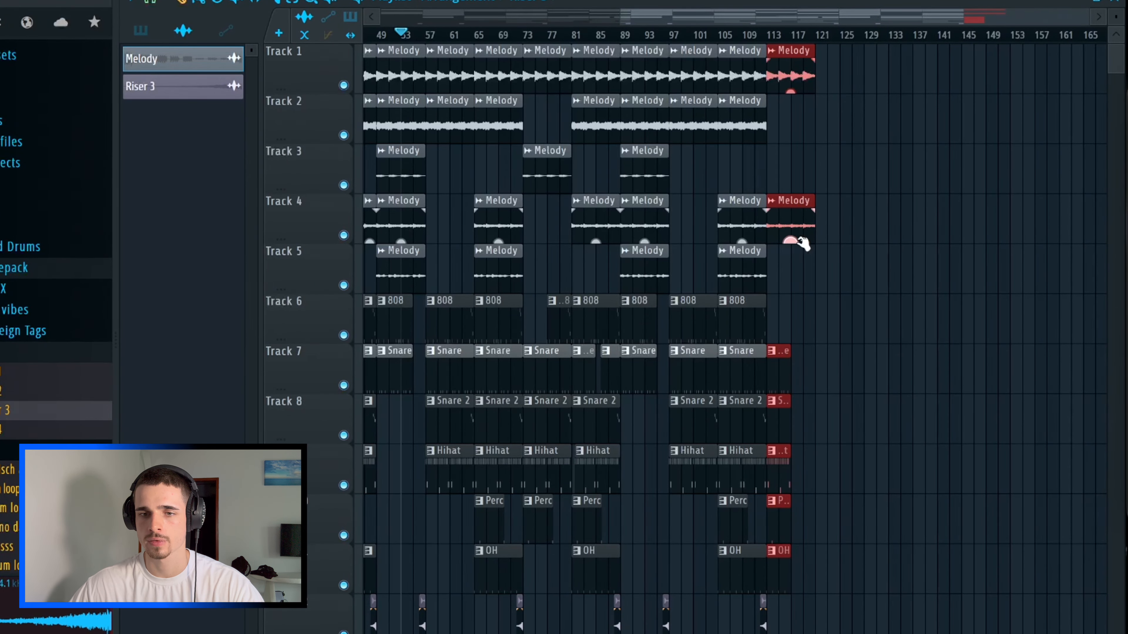
left_click(773, 36)
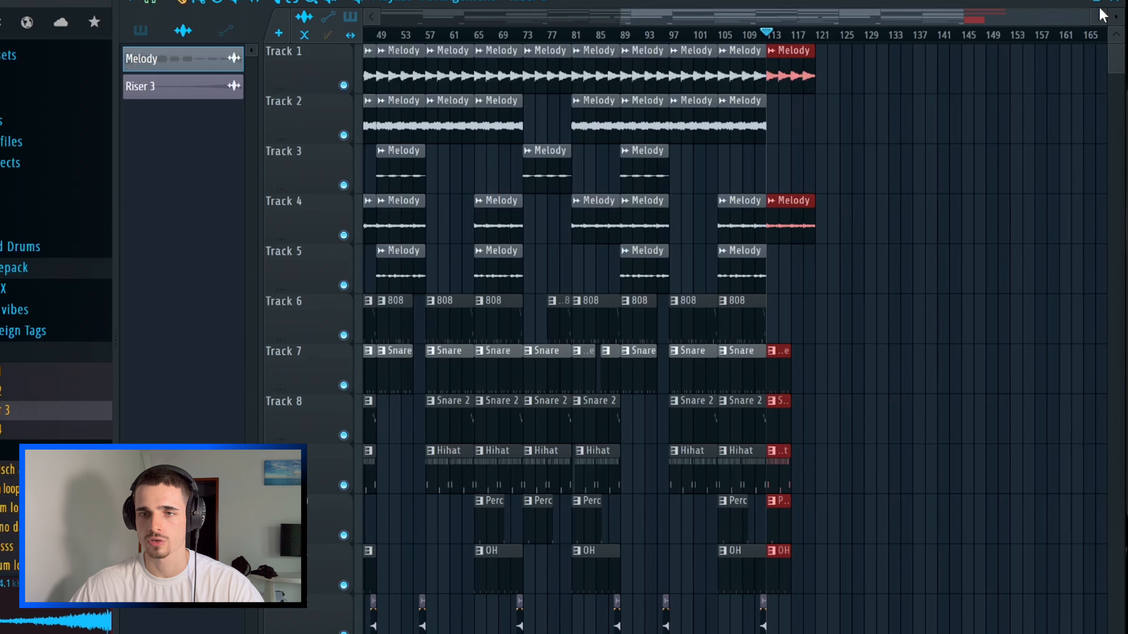
left_click_drag(1088, 16, 956, 15)
key("space")
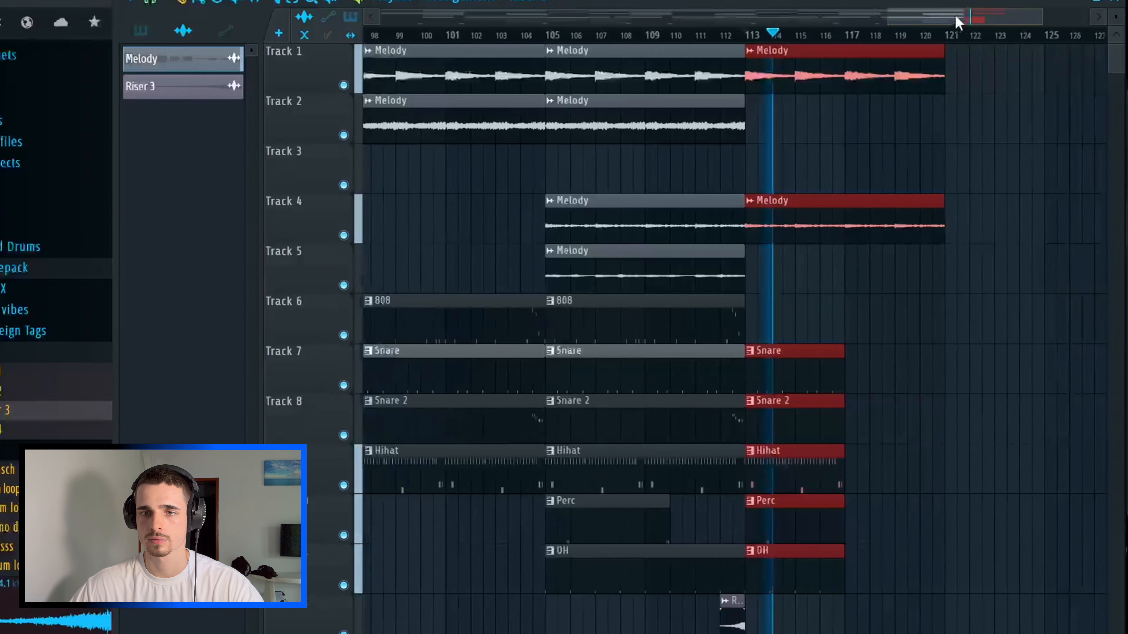